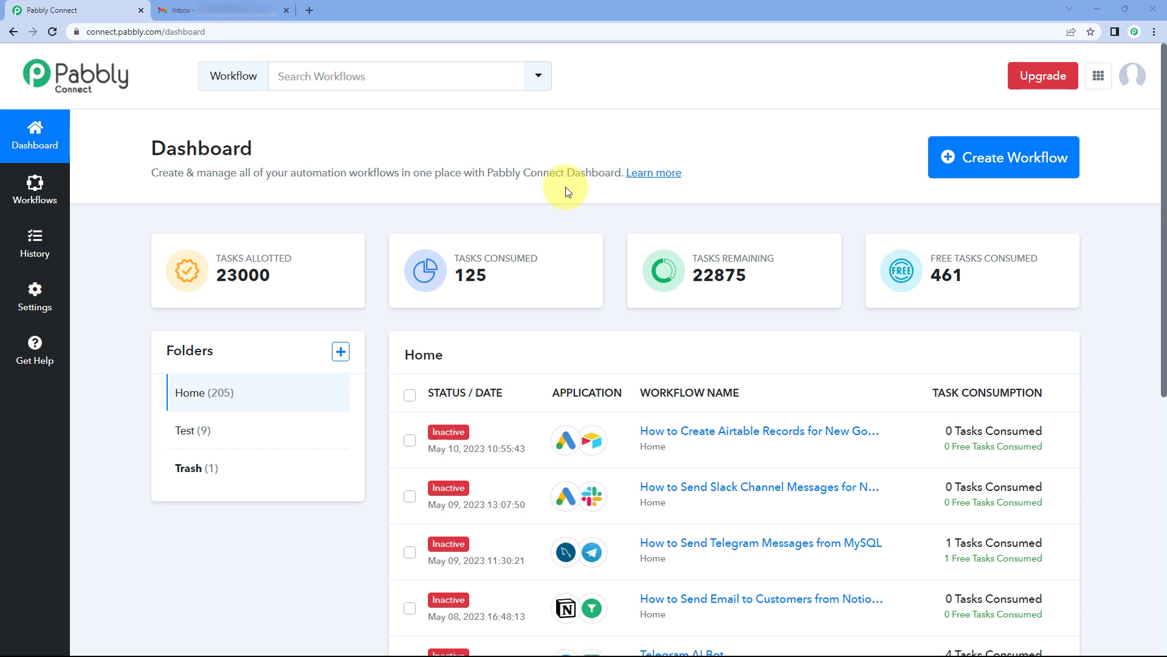
Step: Go to History's Task Usage by Workflows report, review the per-workflow usage, and open Filter Workflow
left_click(36, 255)
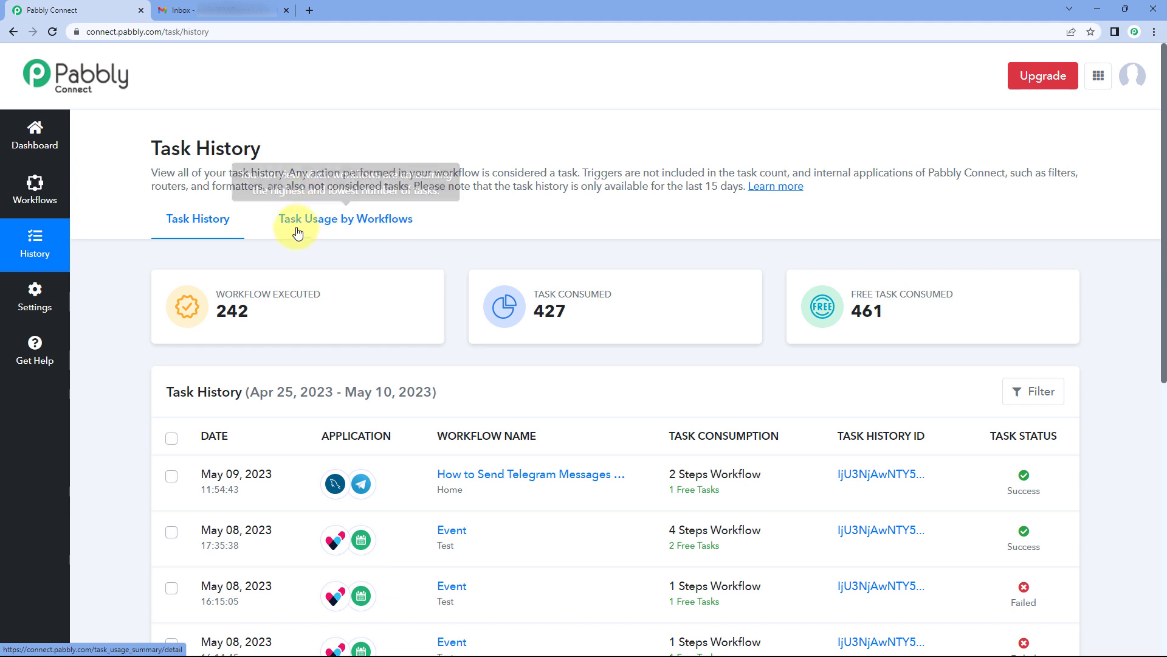
left_click(374, 233)
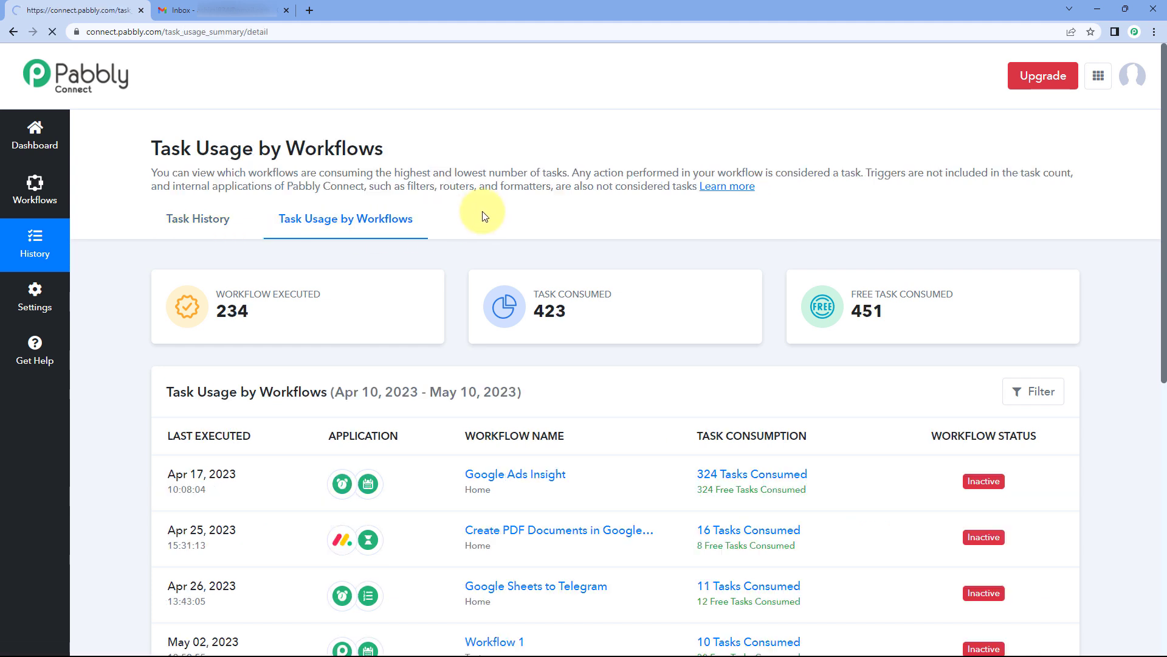
scroll(480, 214, "down", 6)
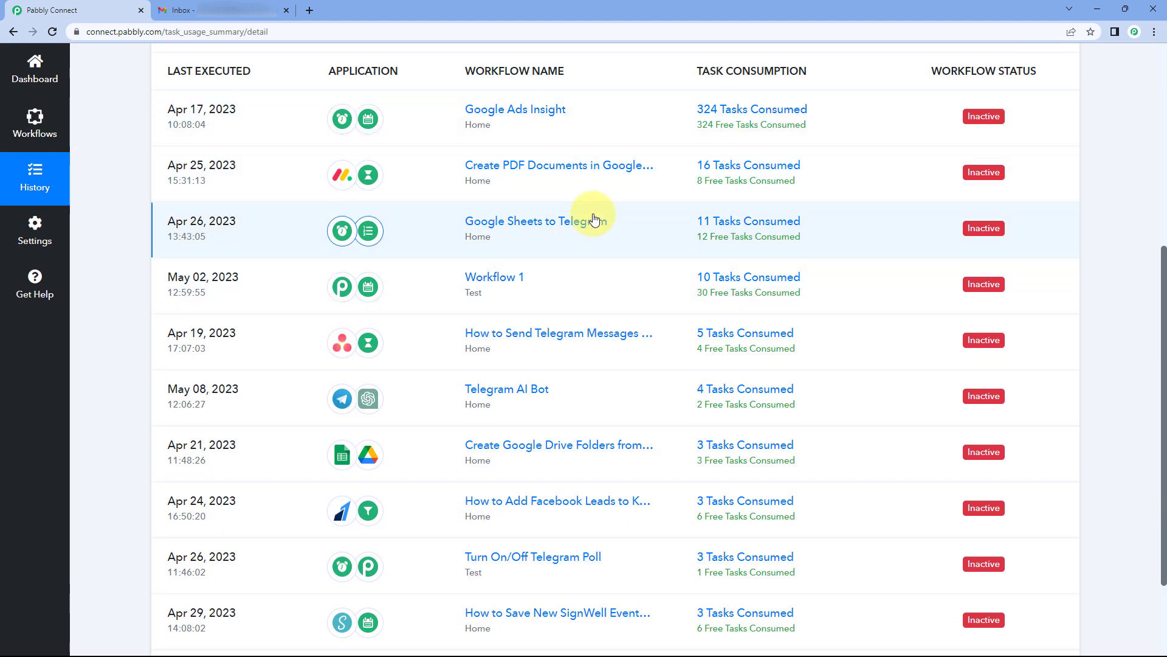
scroll(599, 201, "up", 2)
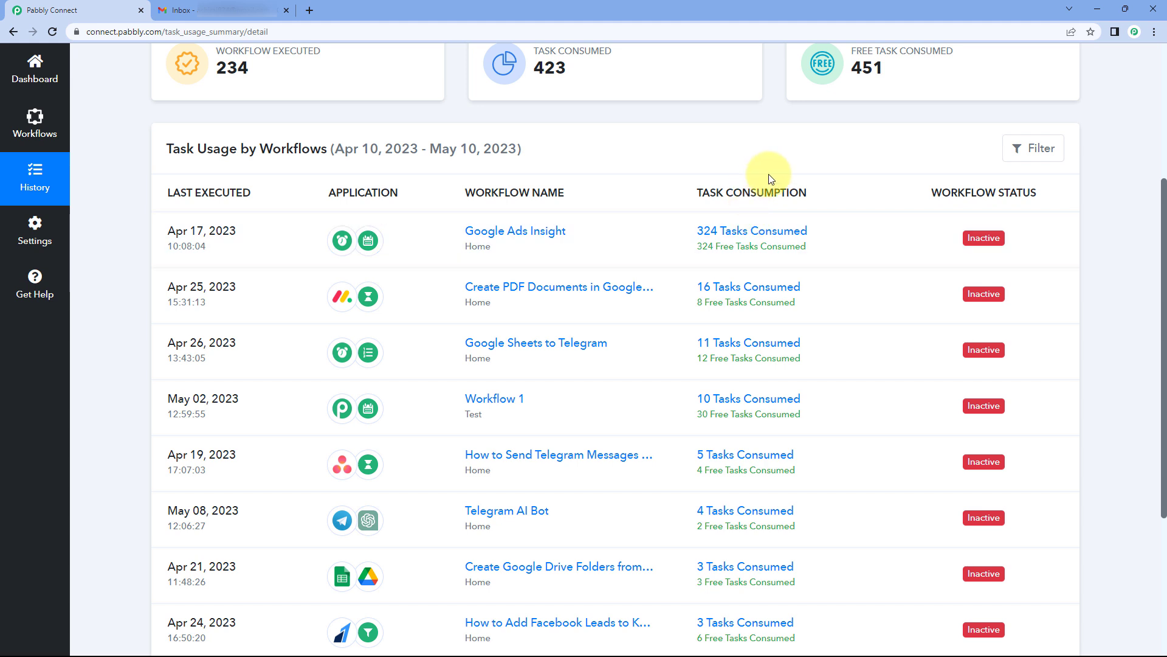
mouse_move(770, 263)
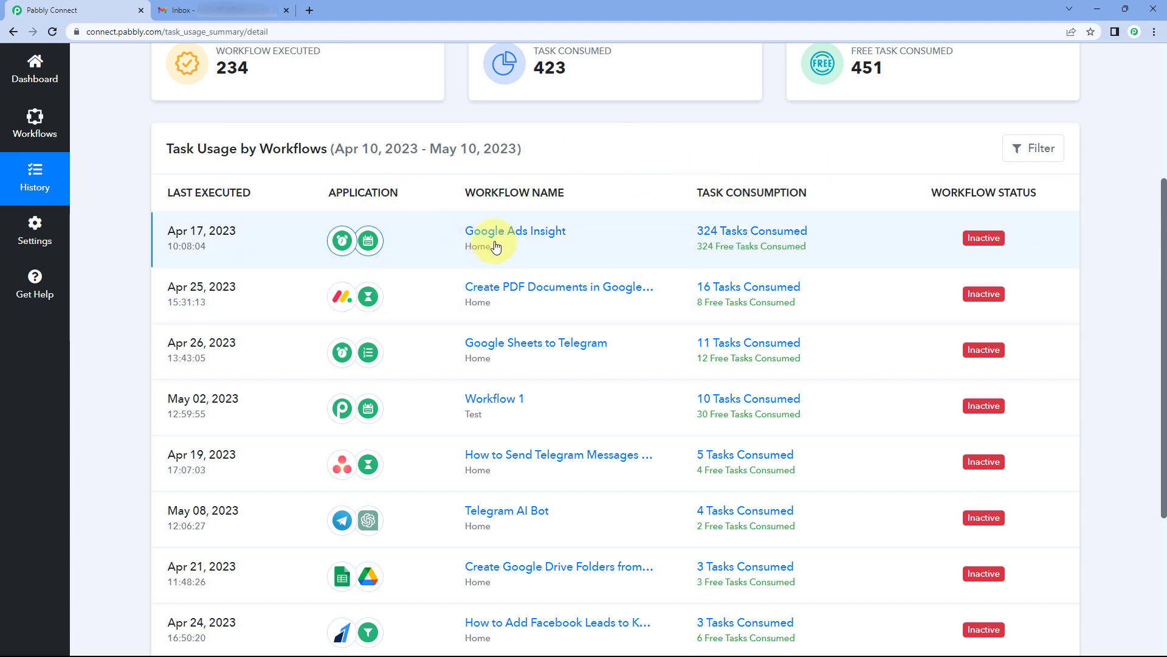
mouse_move(468, 248)
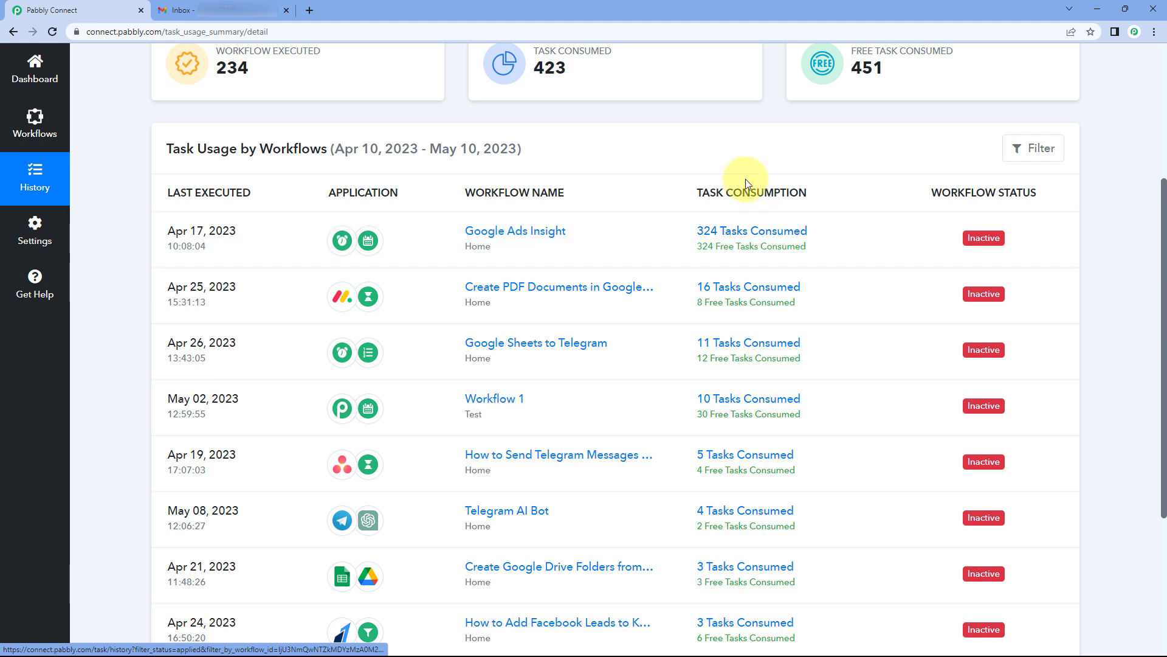
scroll(696, 174, "down", 1)
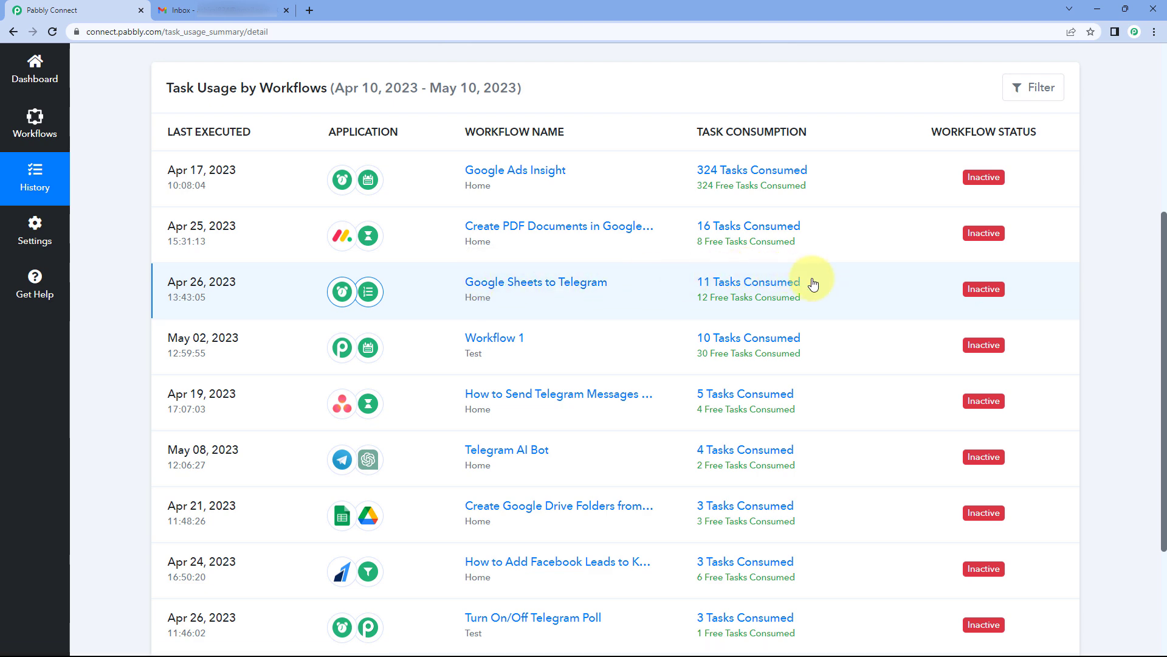
scroll(827, 300, "up", 5)
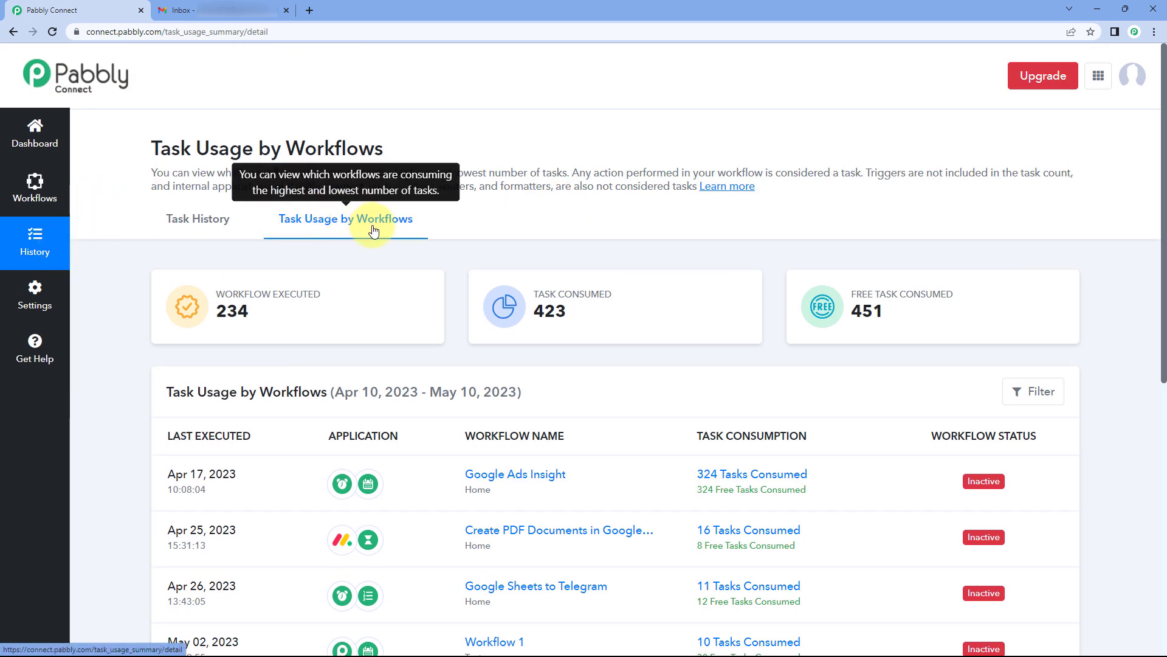
scroll(498, 240, "down", 2)
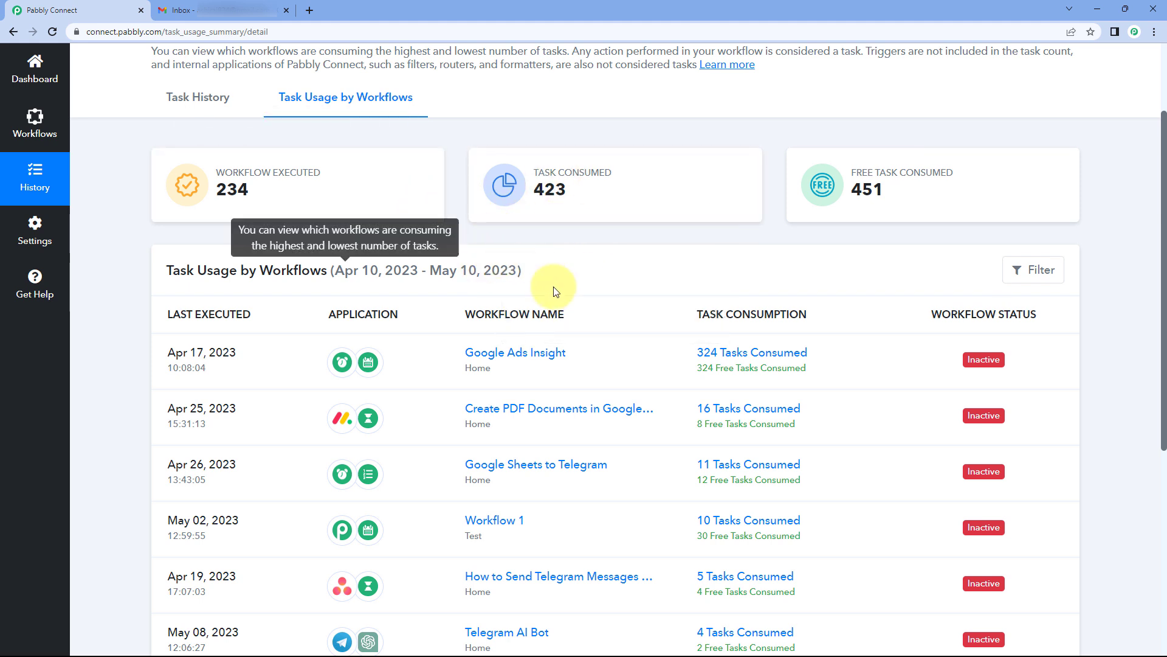
left_click(1034, 271)
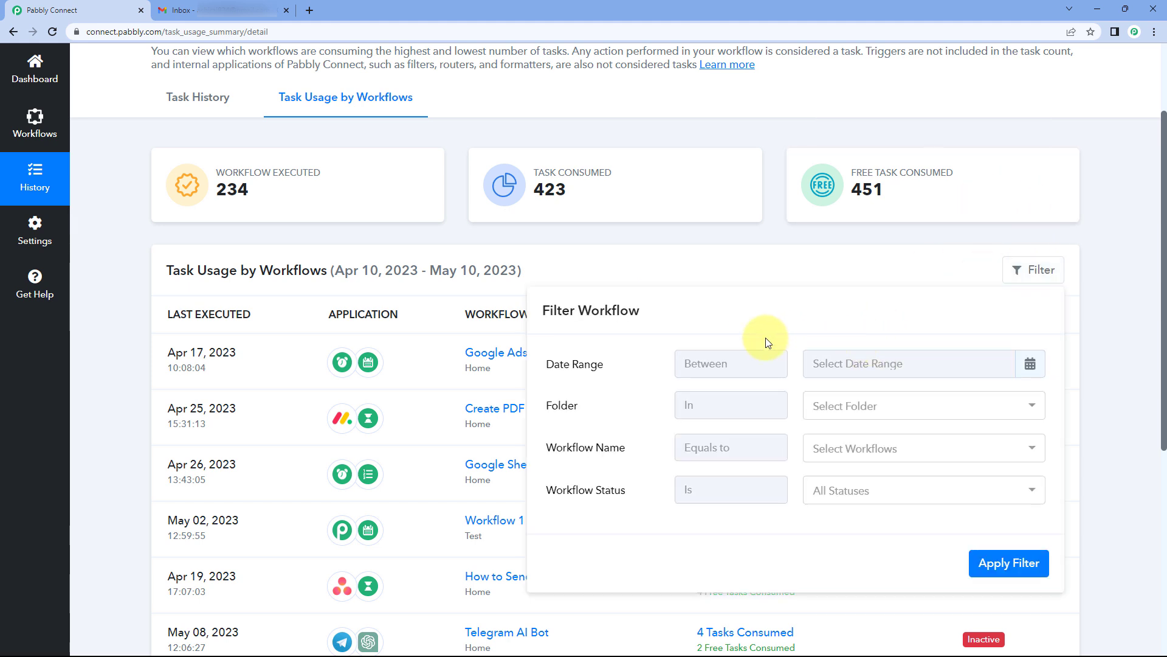
Step: Filter the report to the Google Ads Insight workflow, showing 162 executions and 324 tasks
left_click(874, 406)
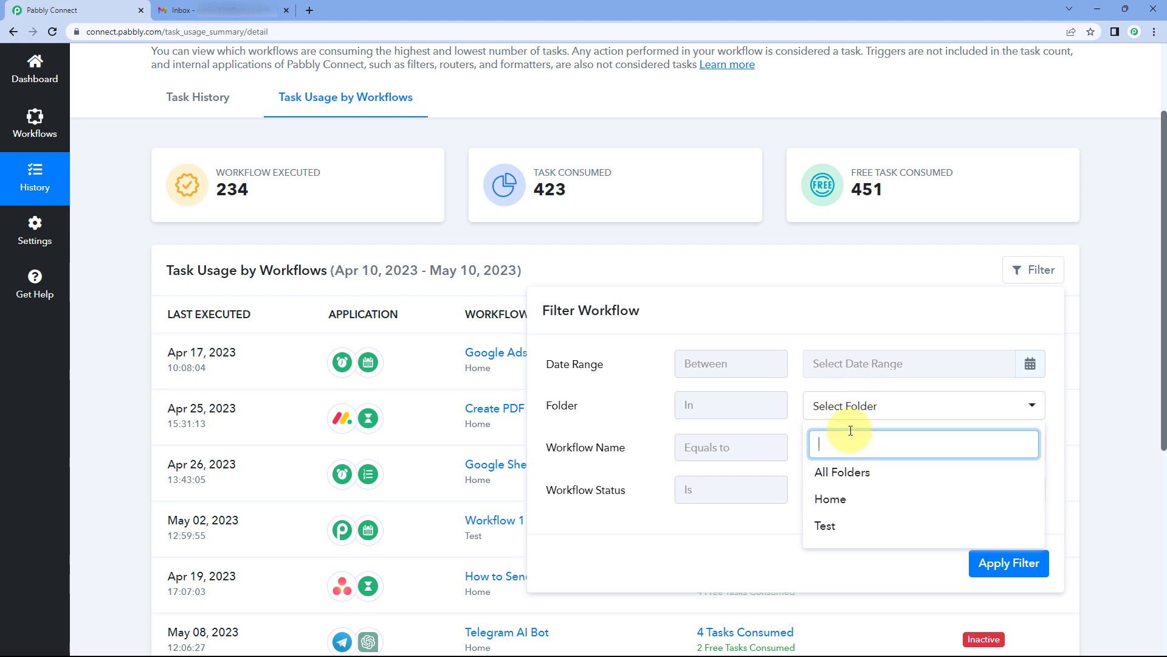
left_click(791, 432)
left_click(876, 449)
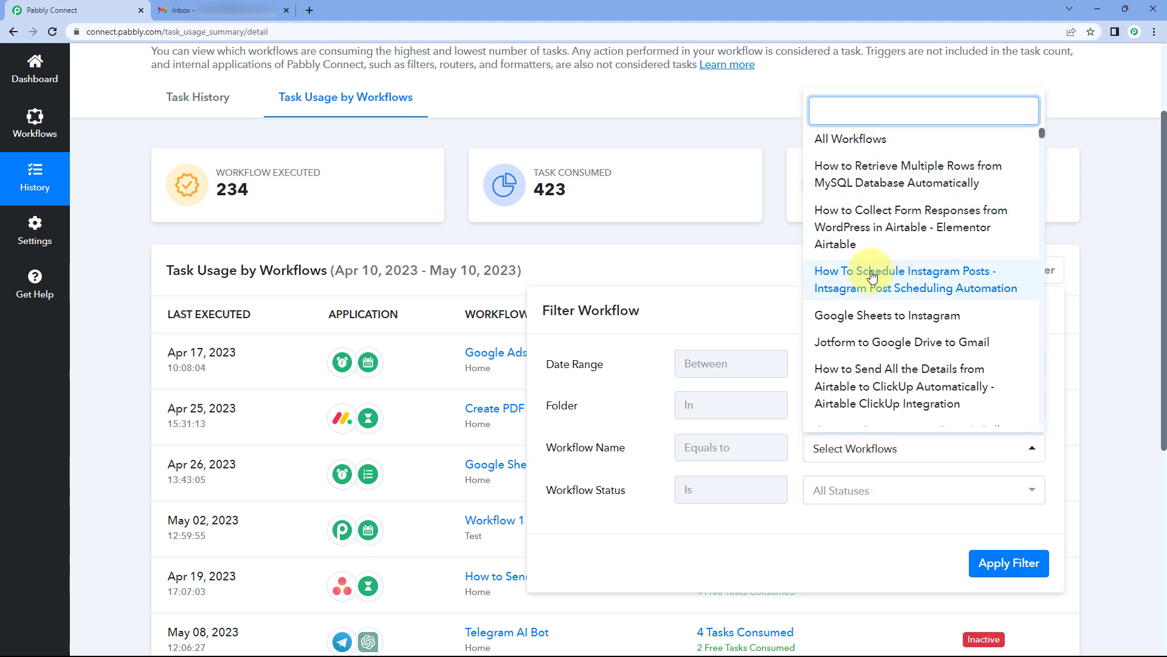
type("Google Ad")
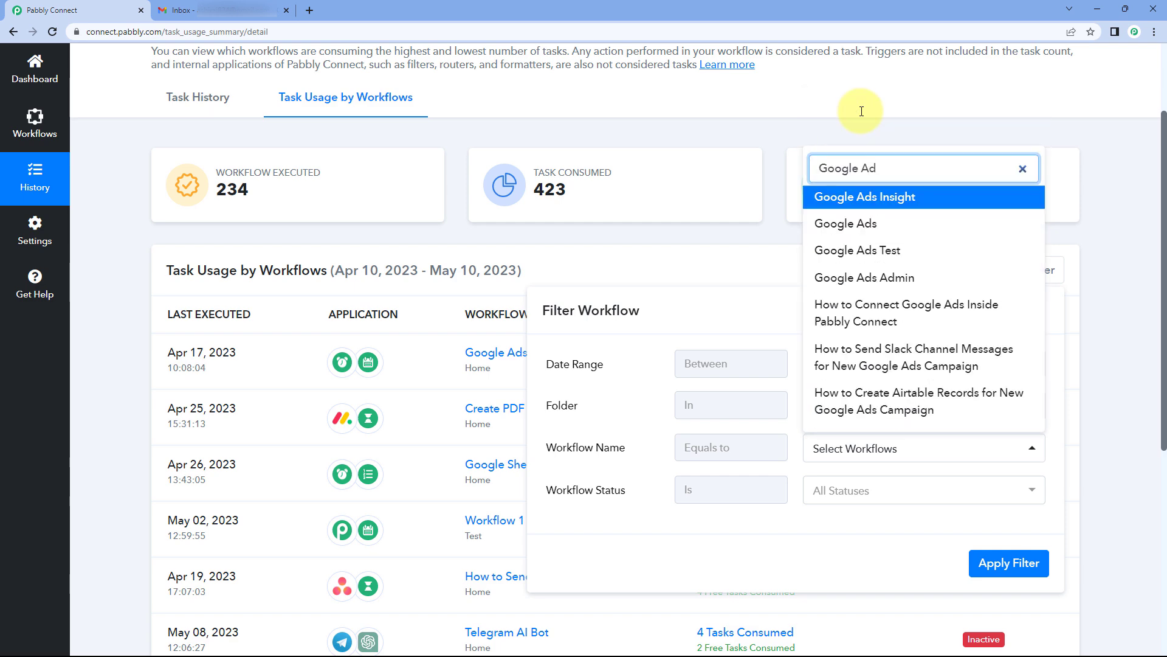
left_click(892, 197)
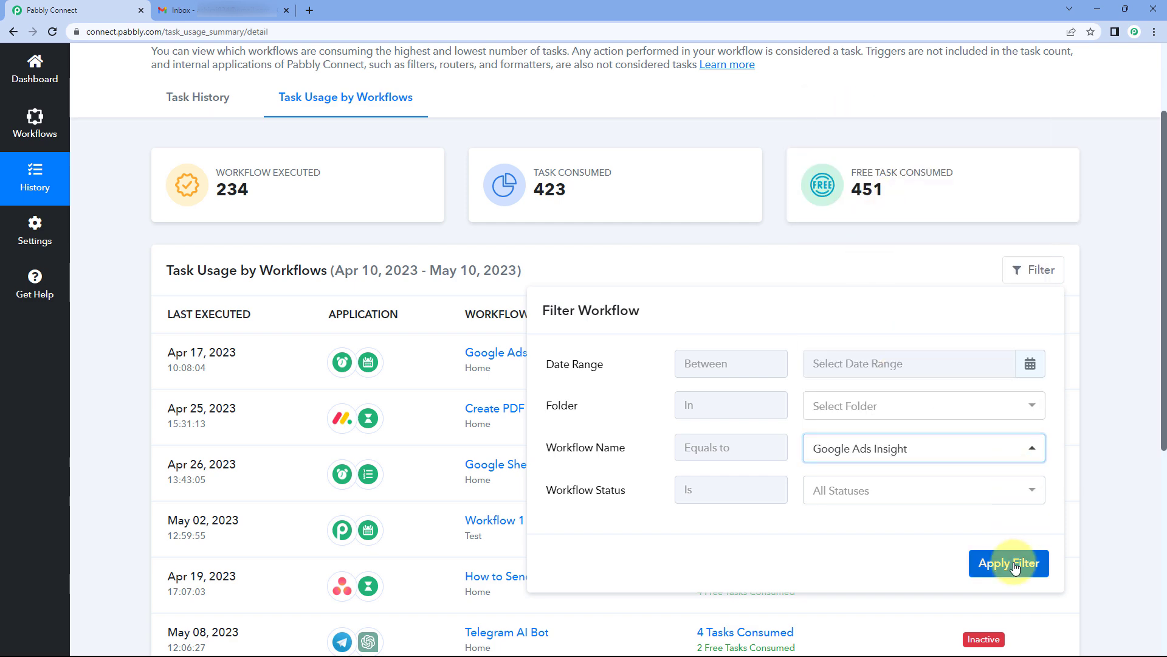
left_click(1014, 564)
scroll(514, 424, "down", 1)
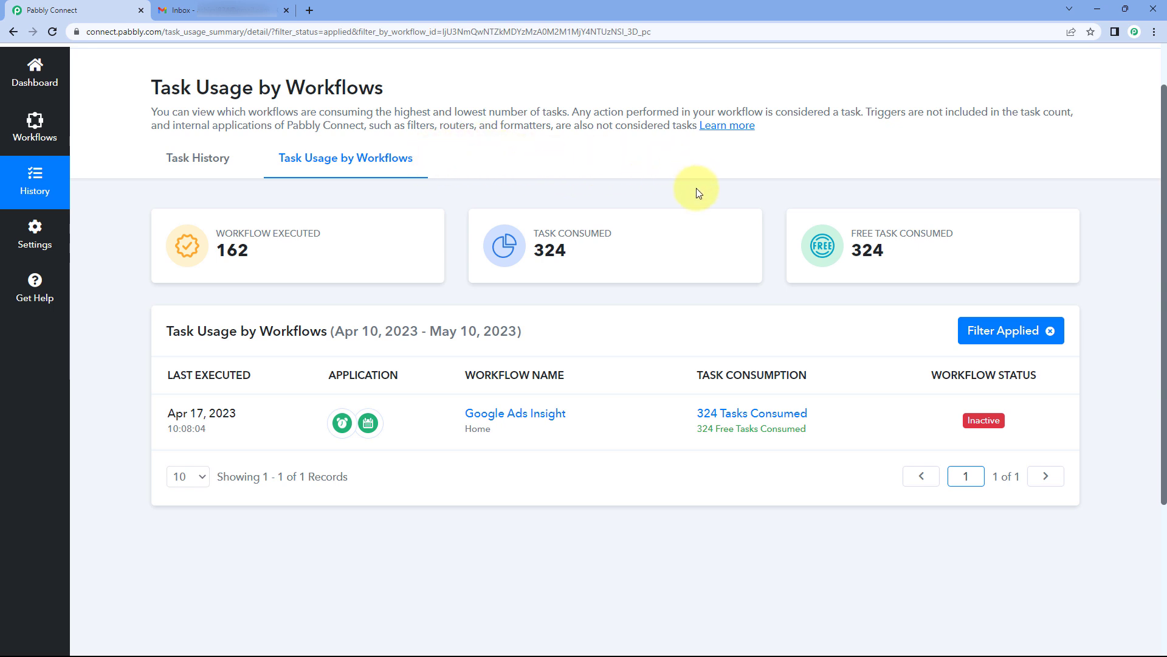
Step: Apply a filter of Workflow Status On with All Workflows, leaving only the Event workflow
left_click(983, 331)
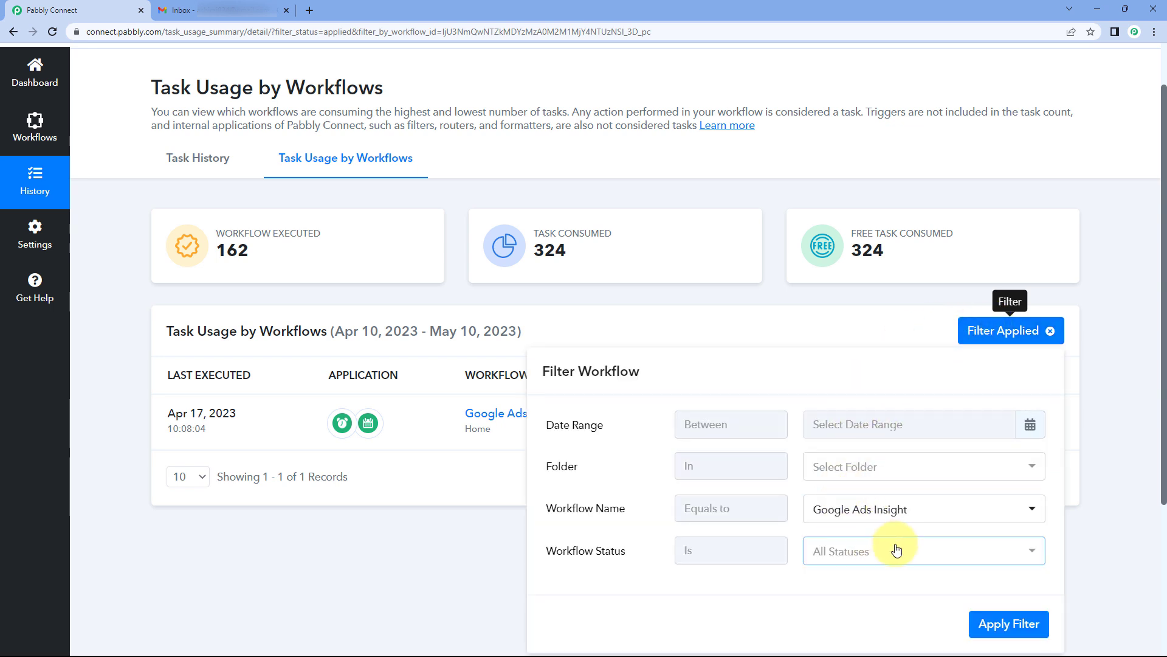
left_click(848, 553)
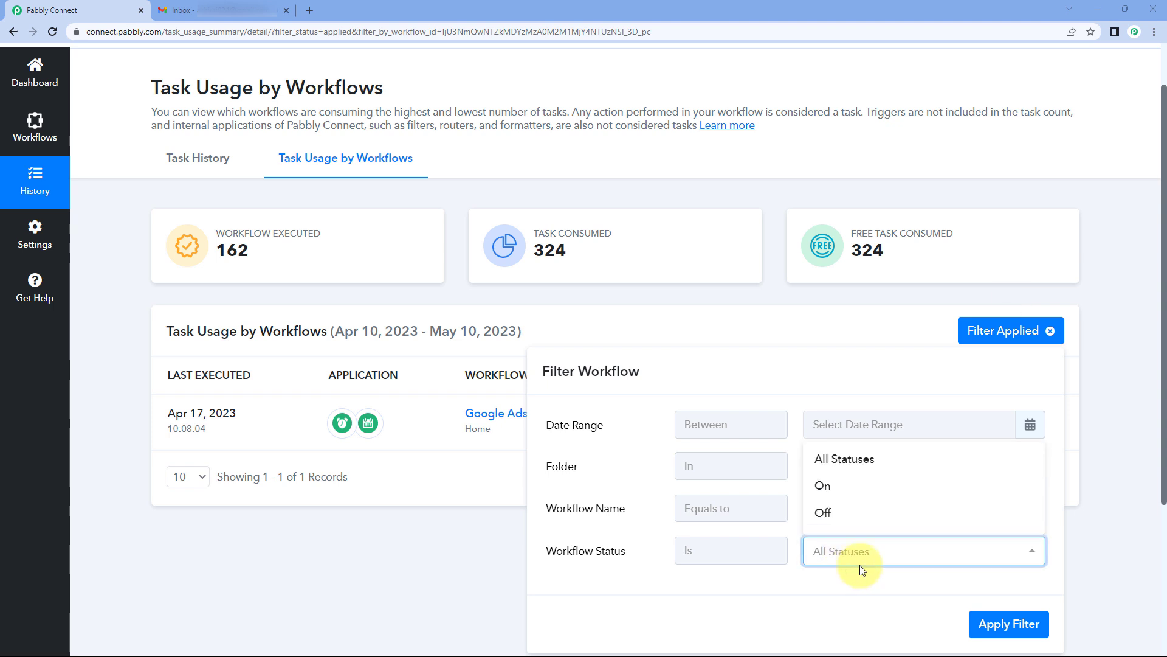
left_click(831, 490)
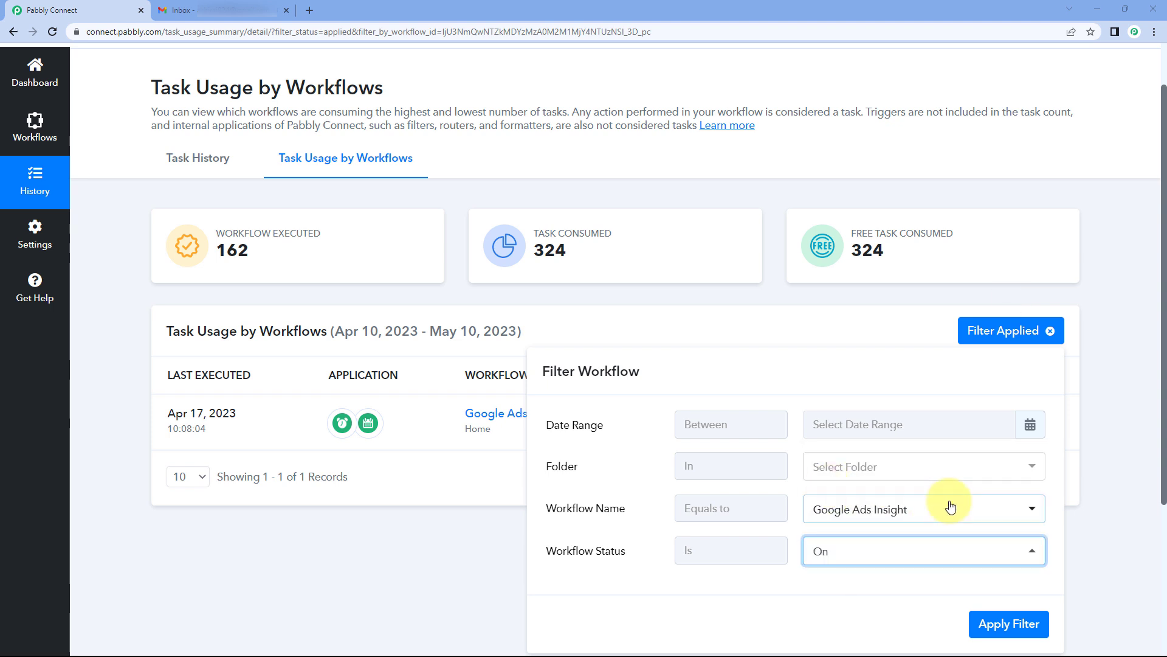
left_click(930, 510)
scroll(869, 210, "up", 8)
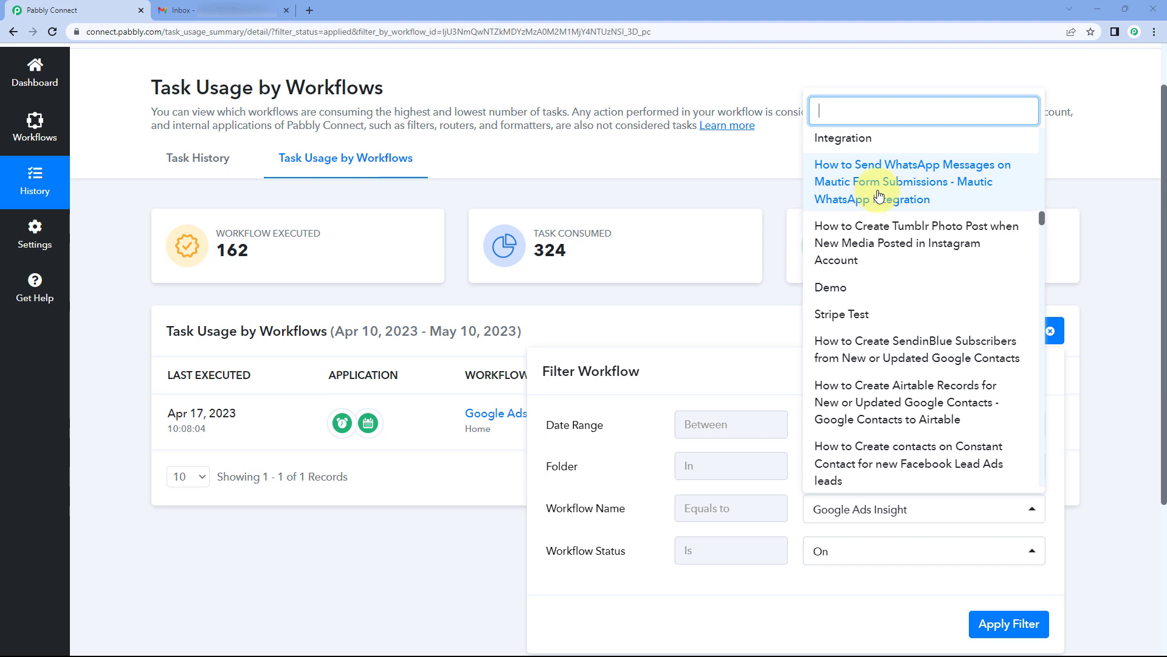
left_click(1034, 203)
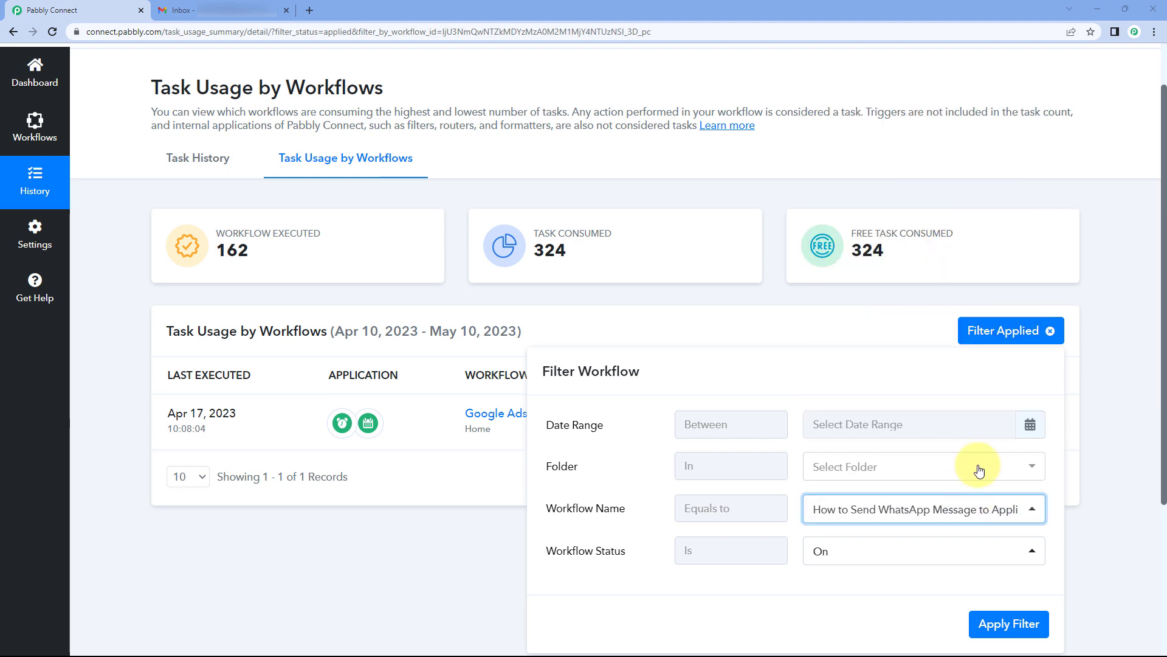
left_click(966, 509)
left_click_drag(1042, 158, 954, 144)
left_click(955, 144)
left_click(1011, 625)
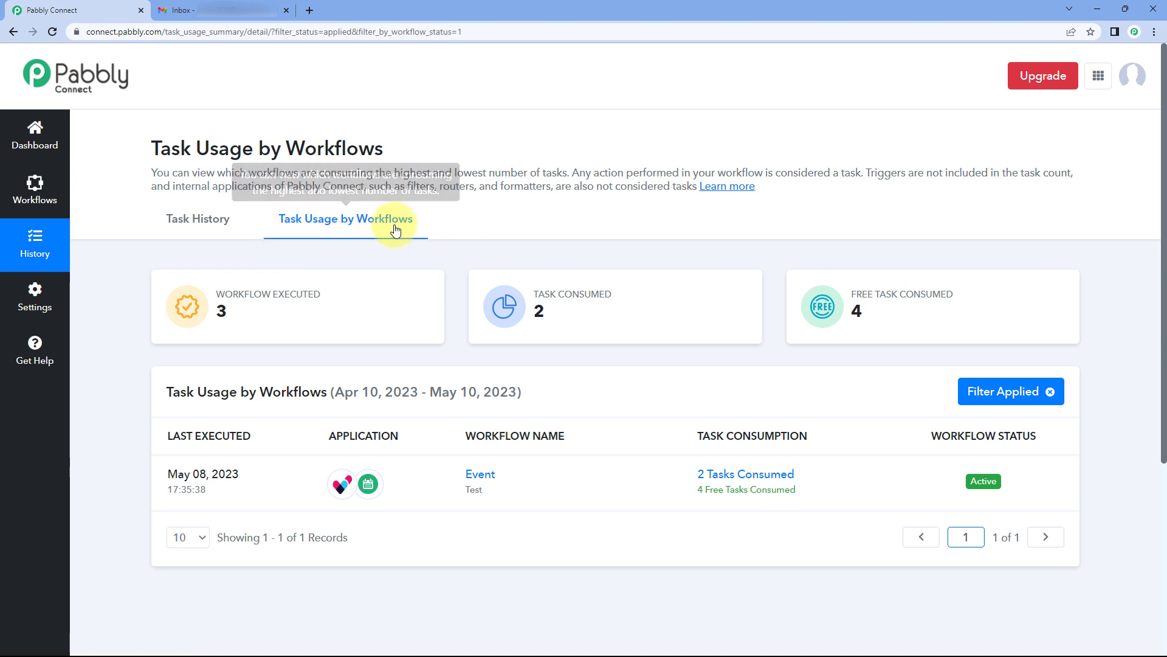
Step: Clear the applied filter to show all 234 executions again, then go back to the Dashboard
left_click(1050, 391)
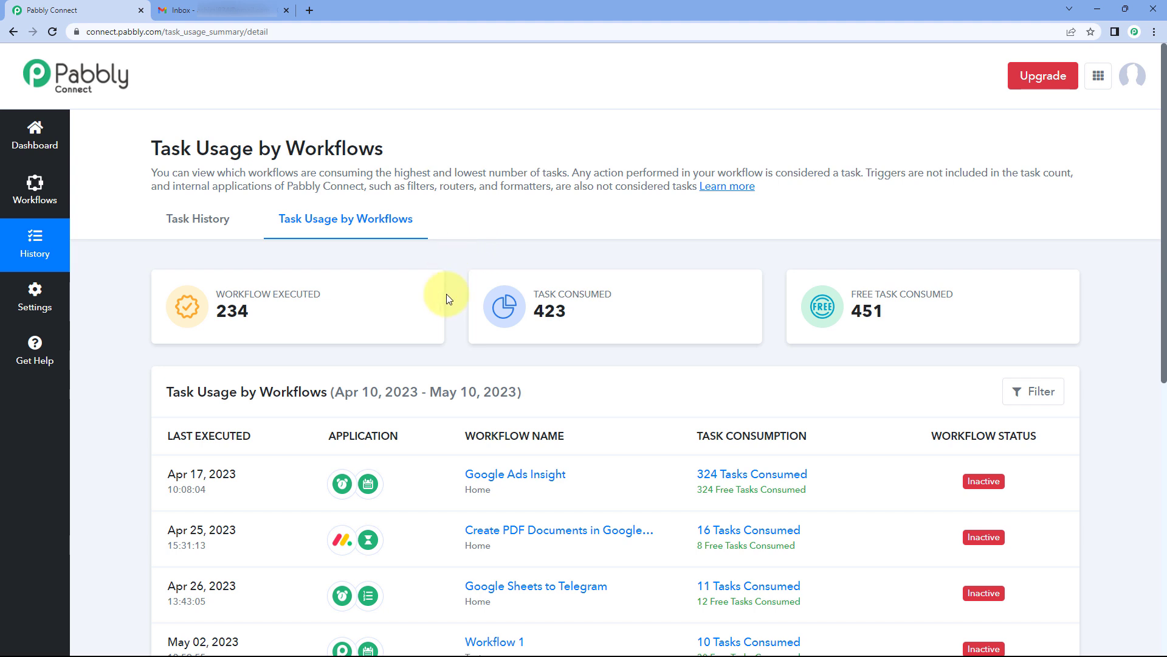
scroll(448, 292, "down", 1)
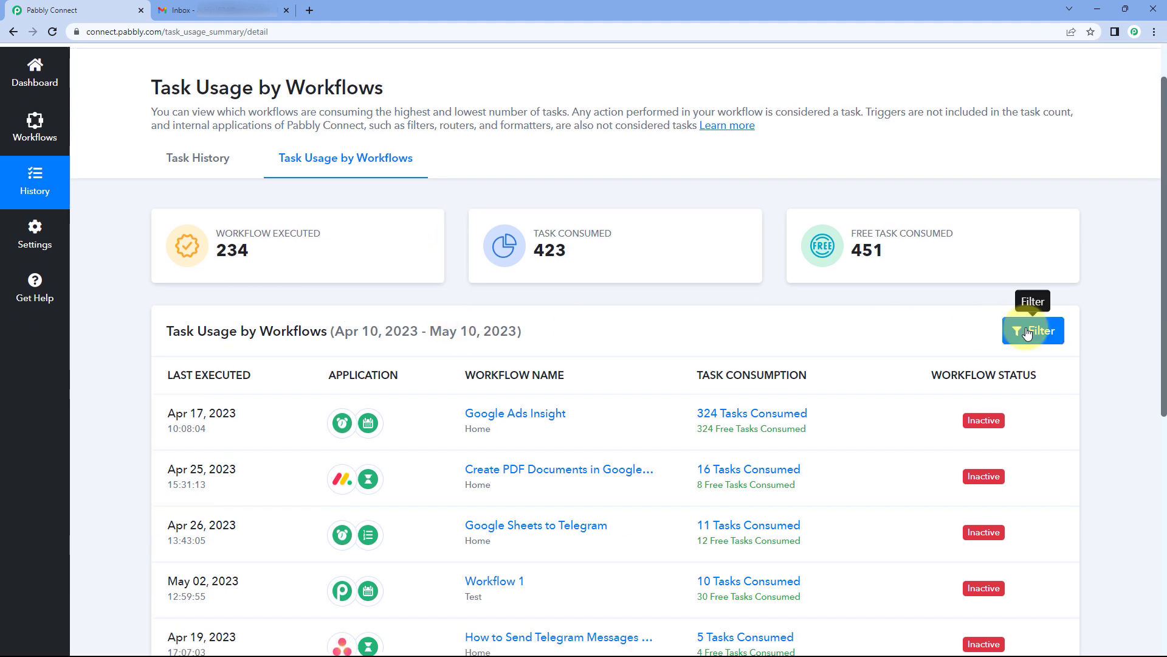
left_click(1027, 334)
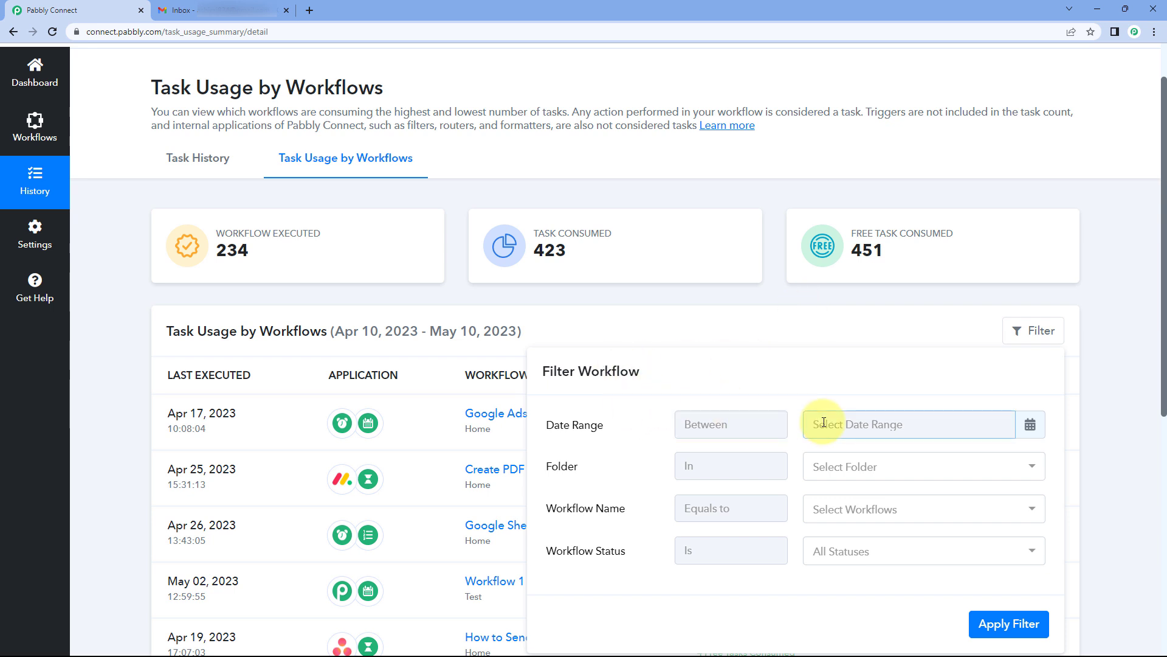
scroll(331, 305, "up", 1)
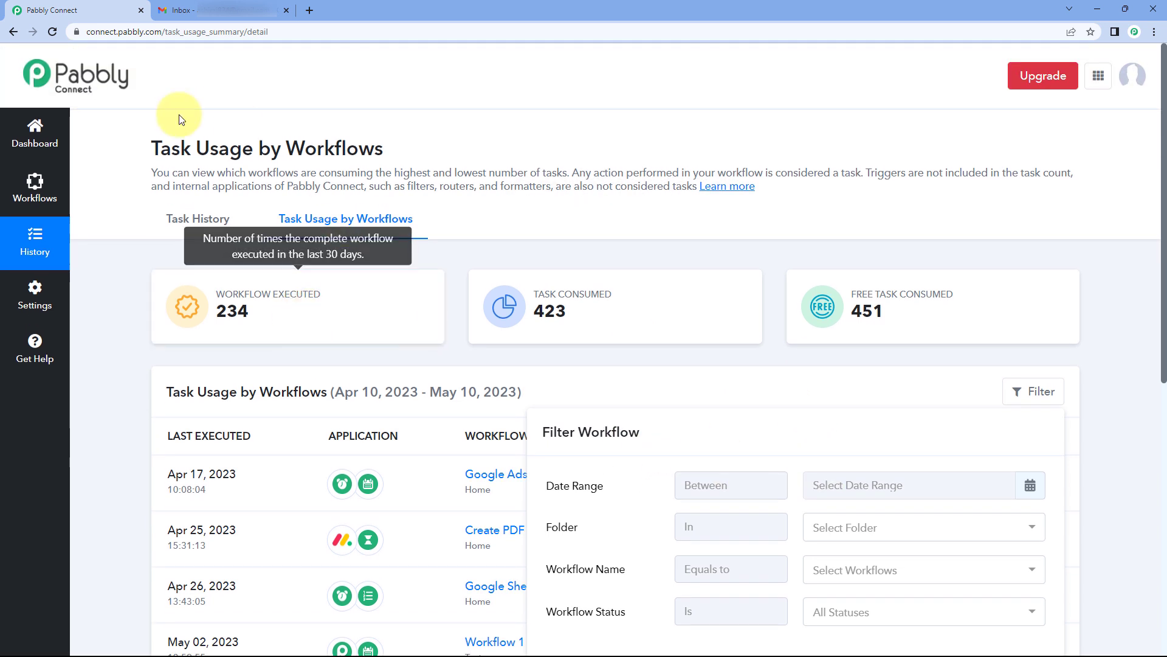
left_click(44, 137)
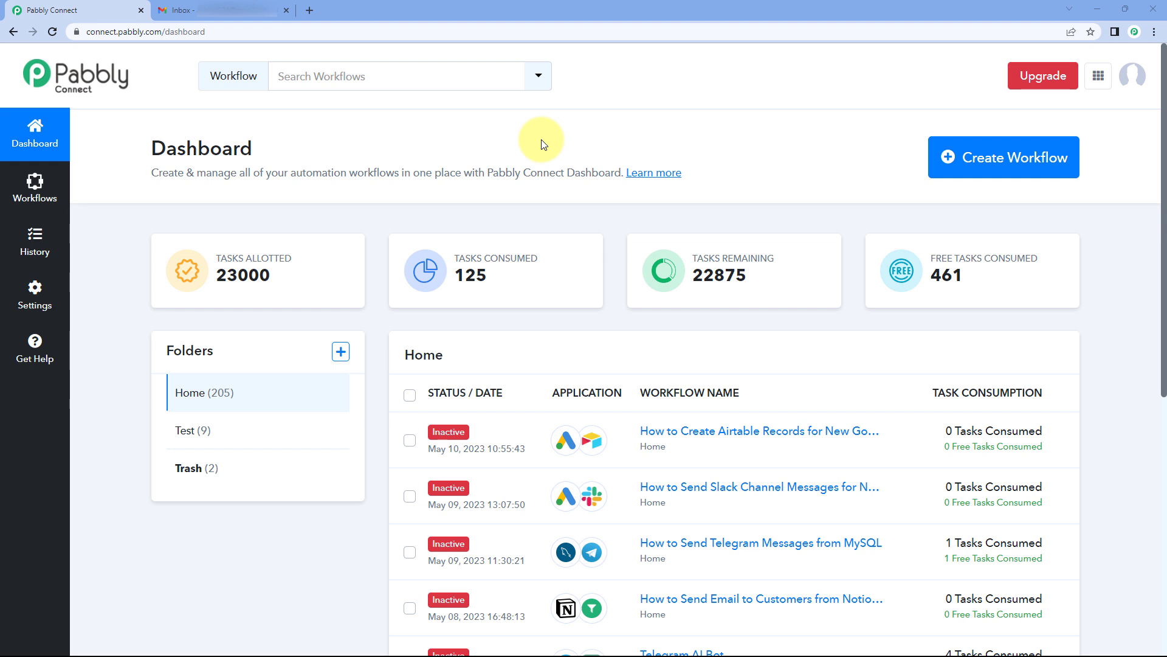
scroll(711, 407, "down", 3)
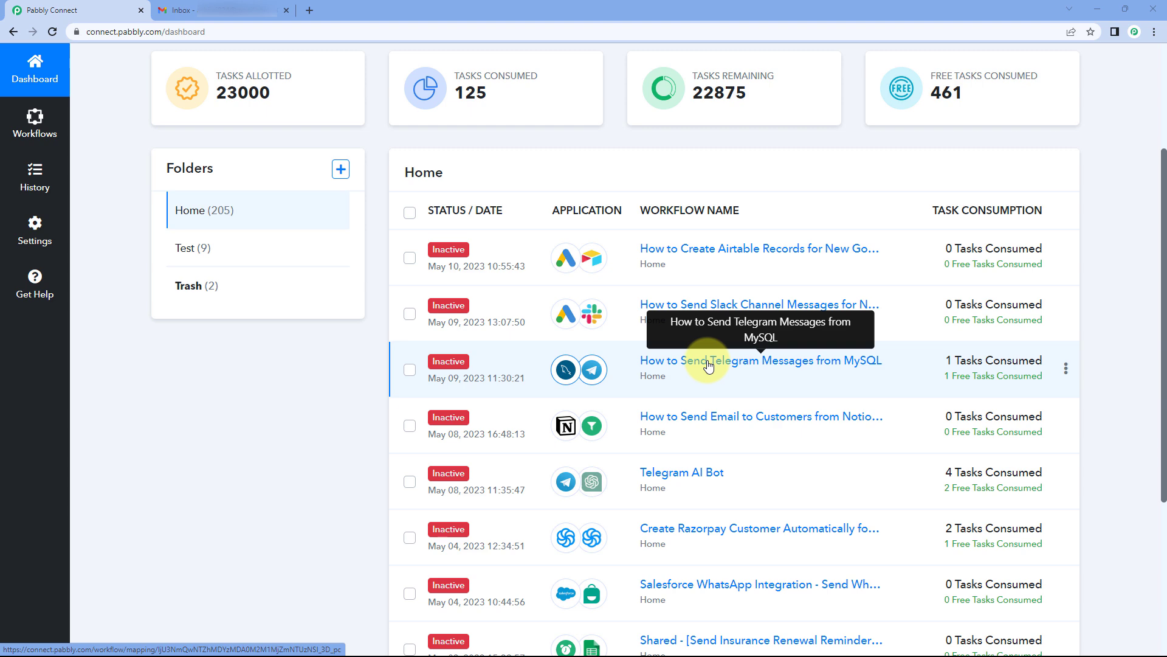
scroll(605, 122, "up", 3)
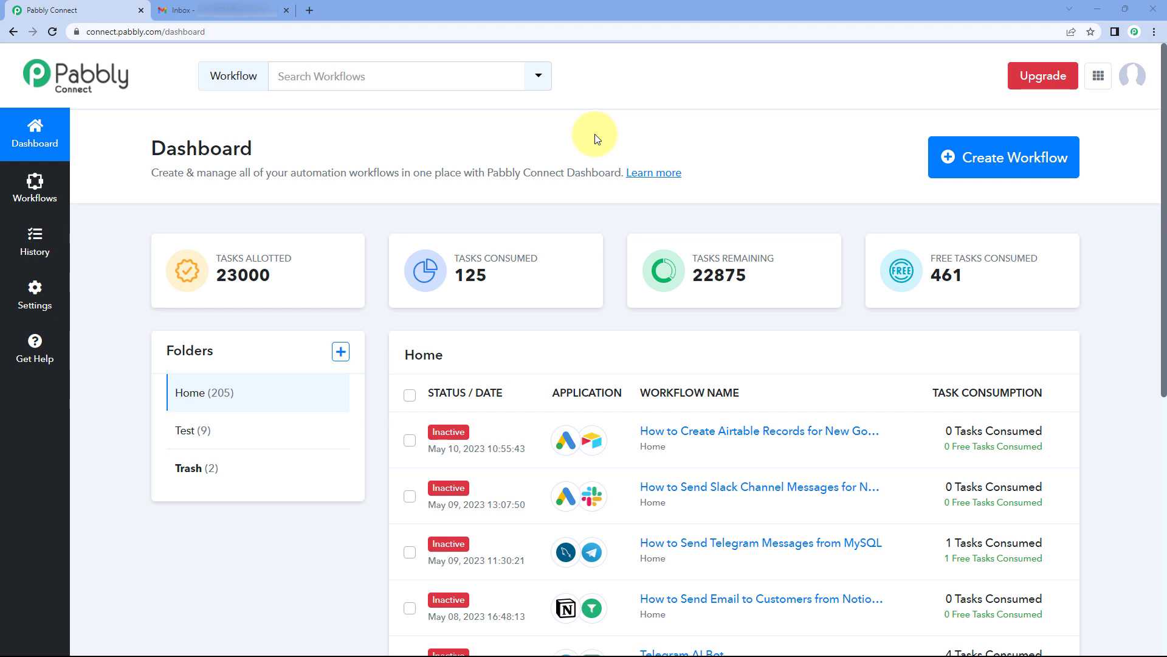
Step: Create the Task Usage workflow and collapse its trigger step's app choices
left_click(995, 152)
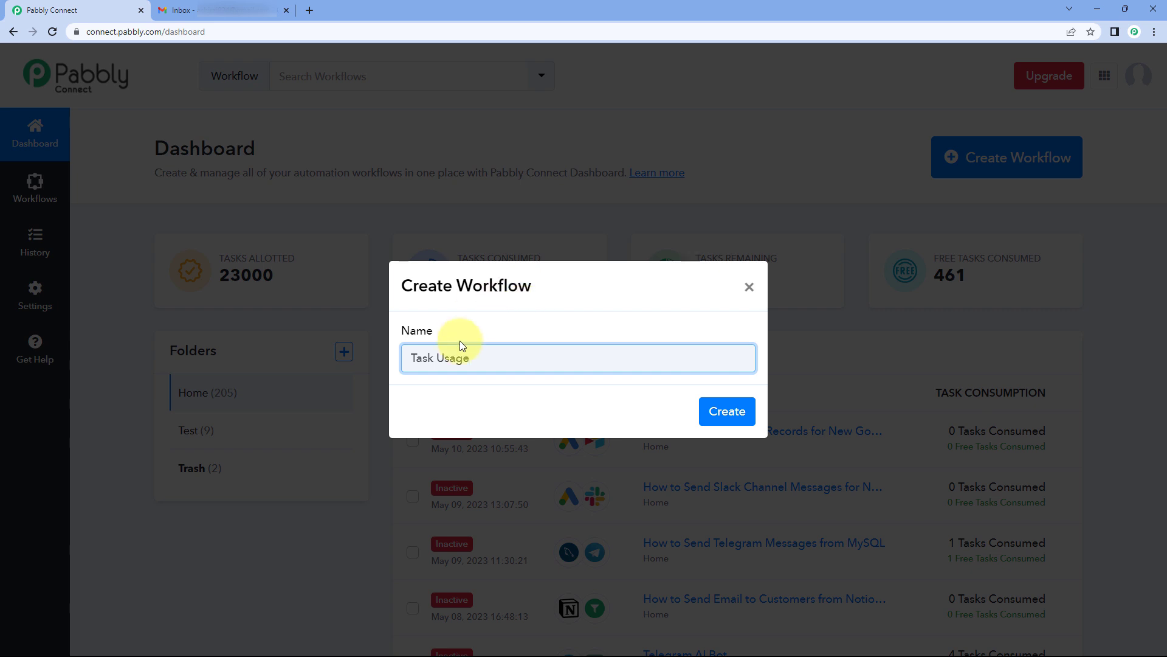
left_click(734, 410)
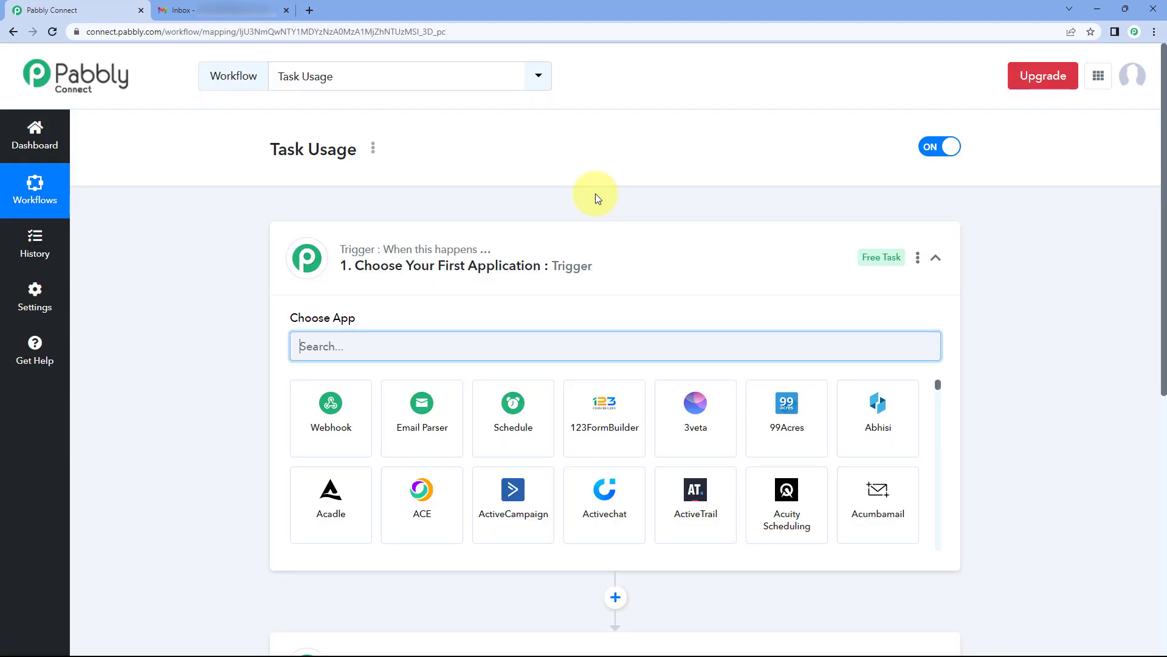
left_click(589, 247)
scroll(207, 286, "down", 1)
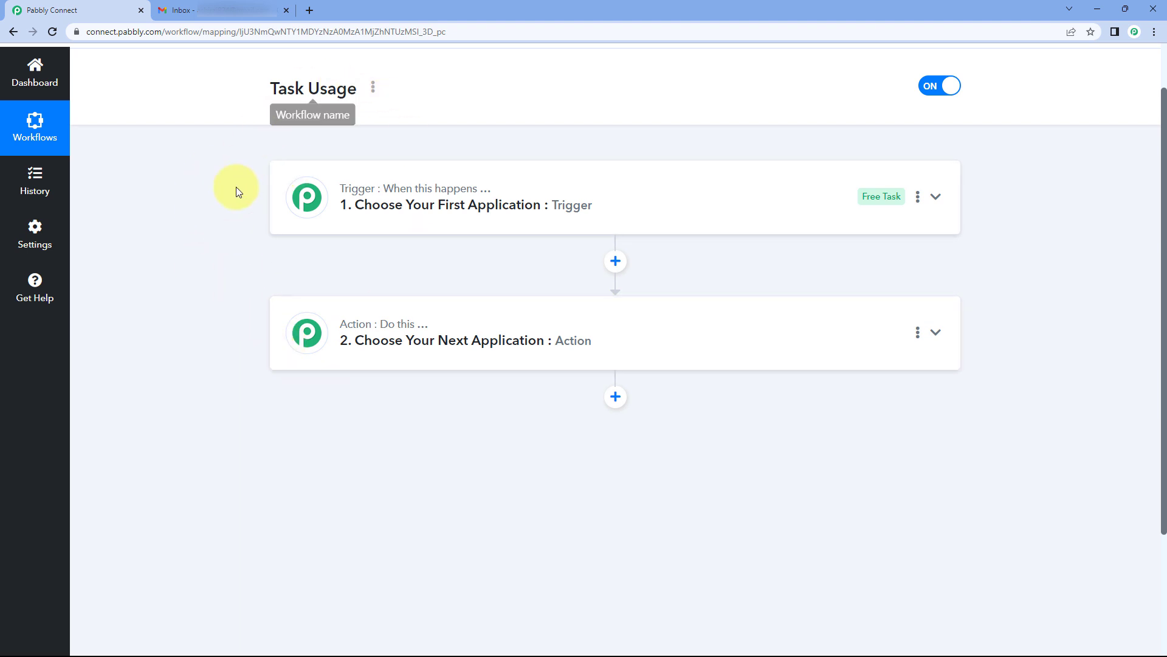
mouse_move(335, 196)
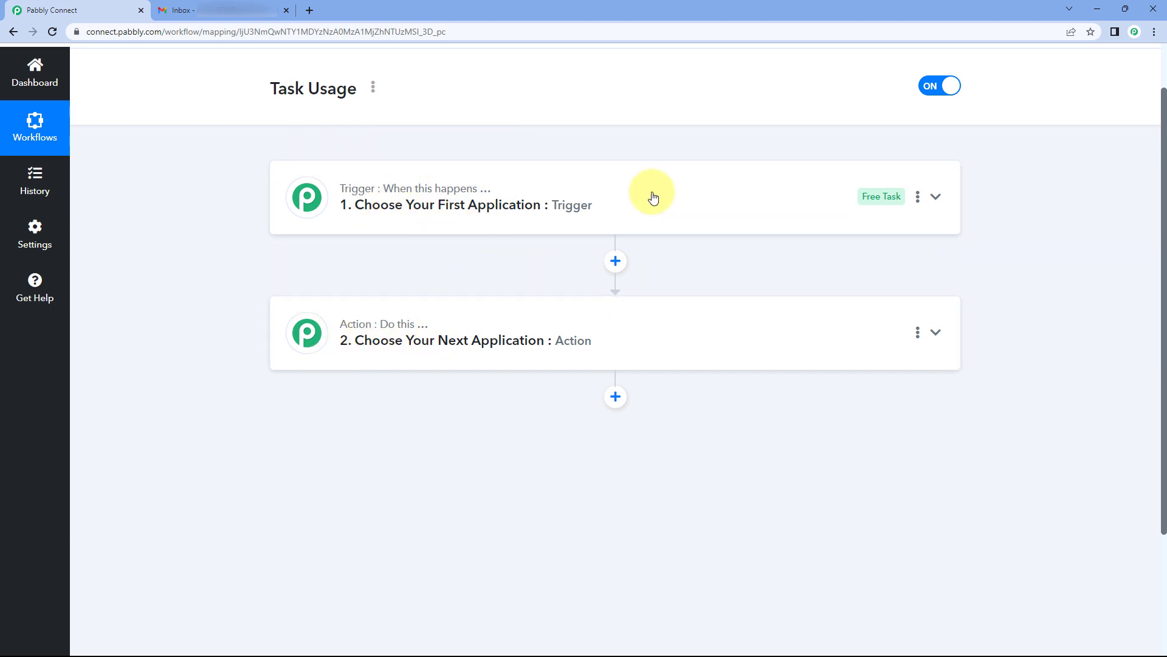
Step: Choose Schedule as the trigger app
left_click(619, 203)
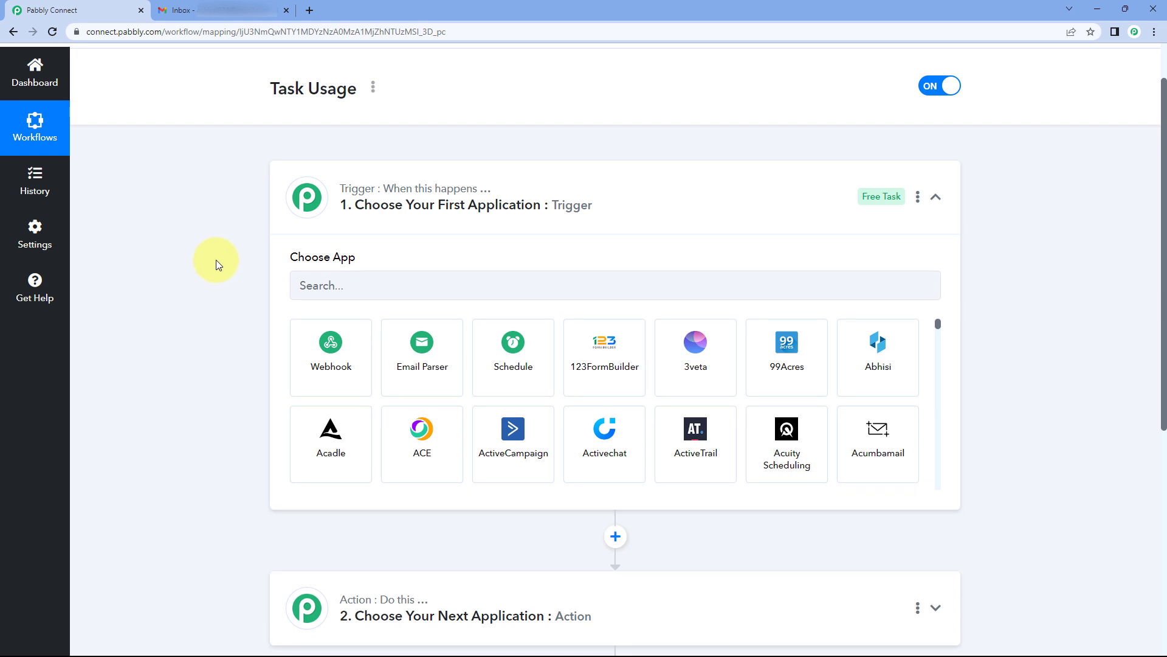
scroll(216, 261, "down", 1)
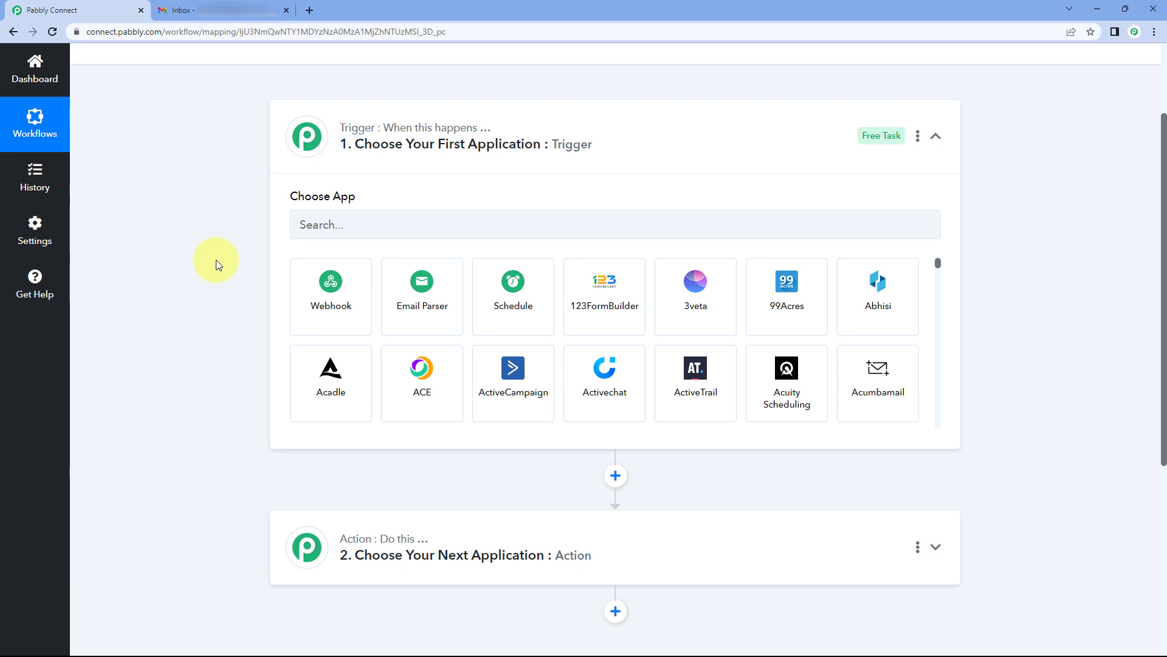
left_click(515, 299)
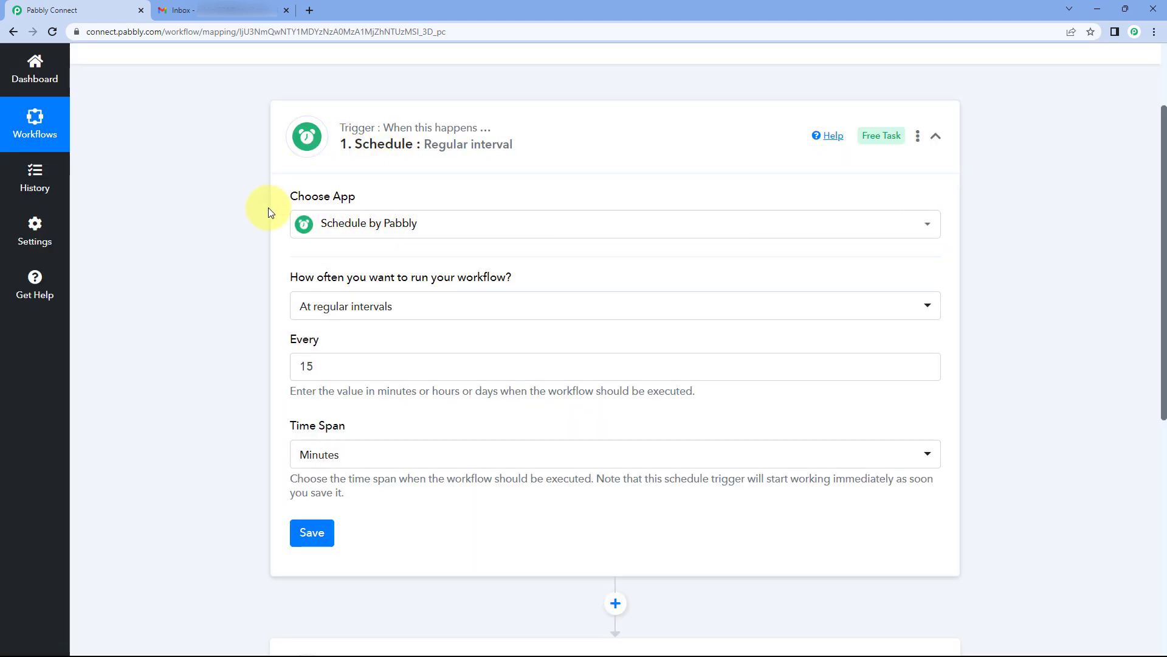
scroll(282, 199, "down", 1)
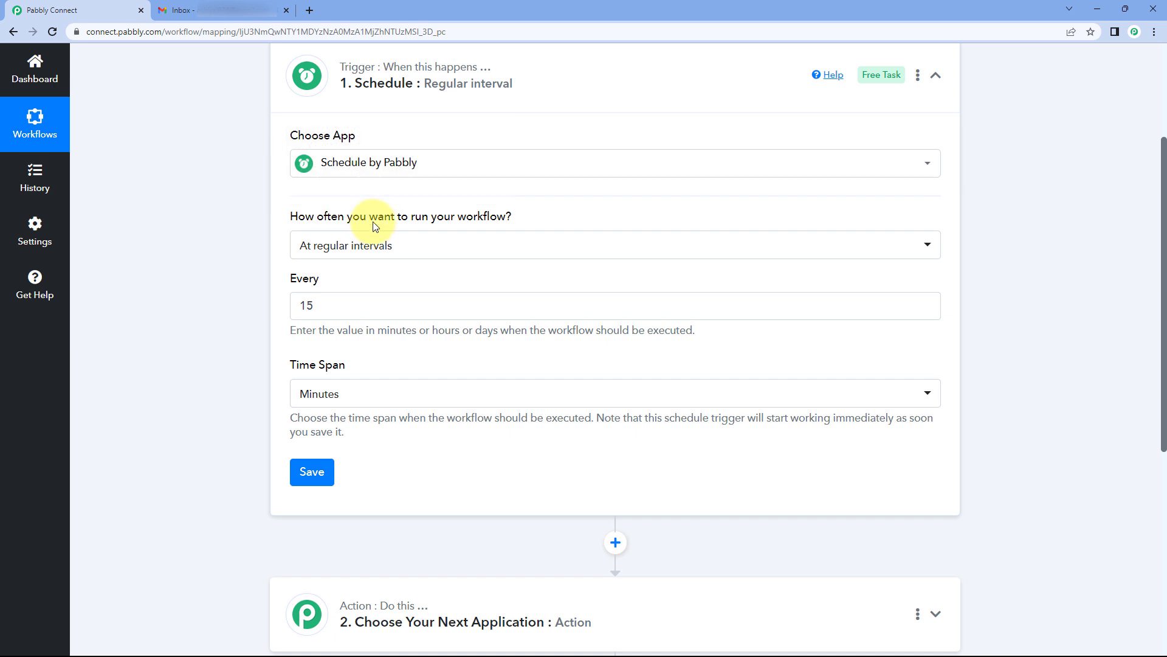
Step: Set the schedule to run every day at 09:00 AM
left_click(408, 251)
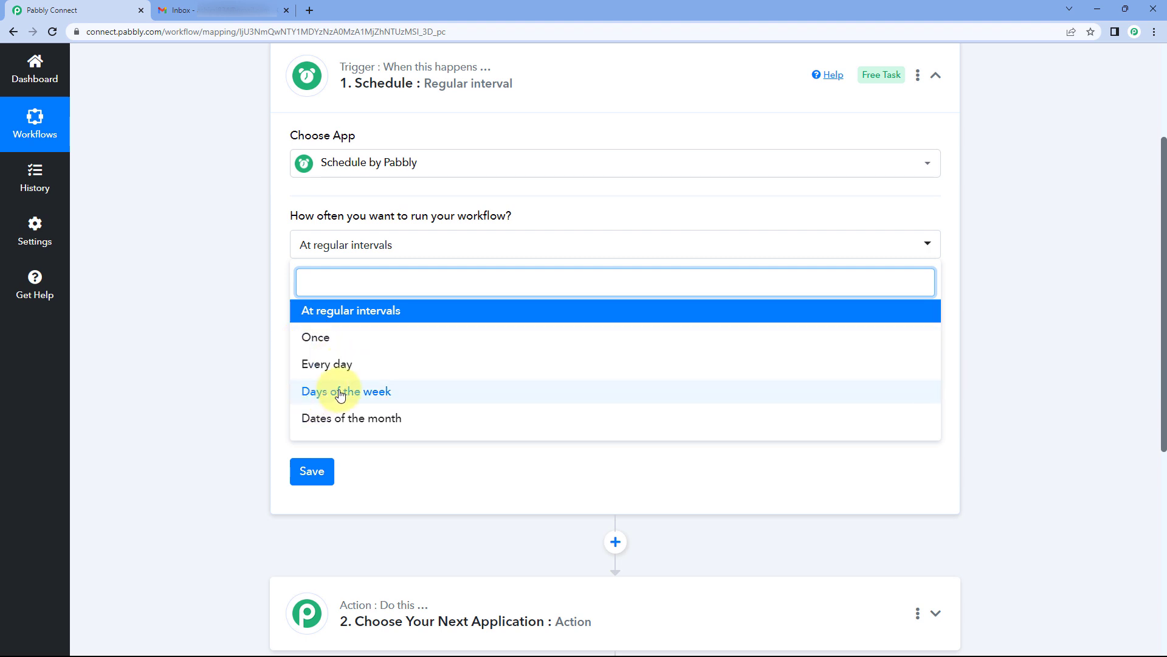
left_click(379, 364)
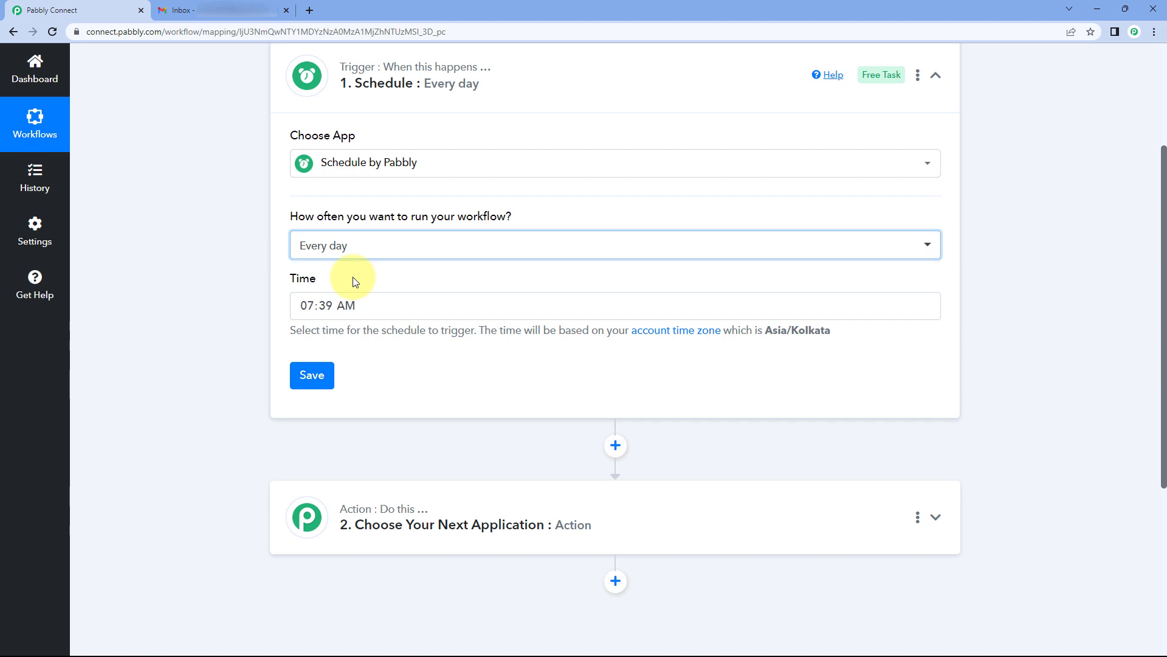
left_click(306, 305)
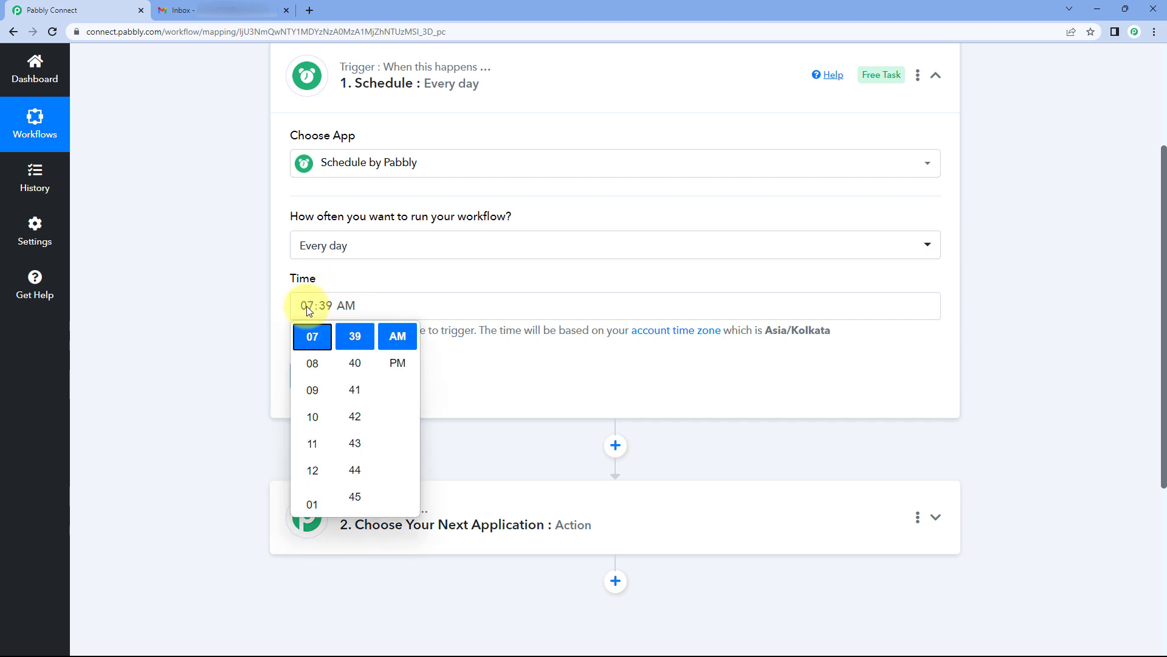
left_click(316, 385)
scroll(357, 374, "up", 3)
scroll(357, 387, "up", 12)
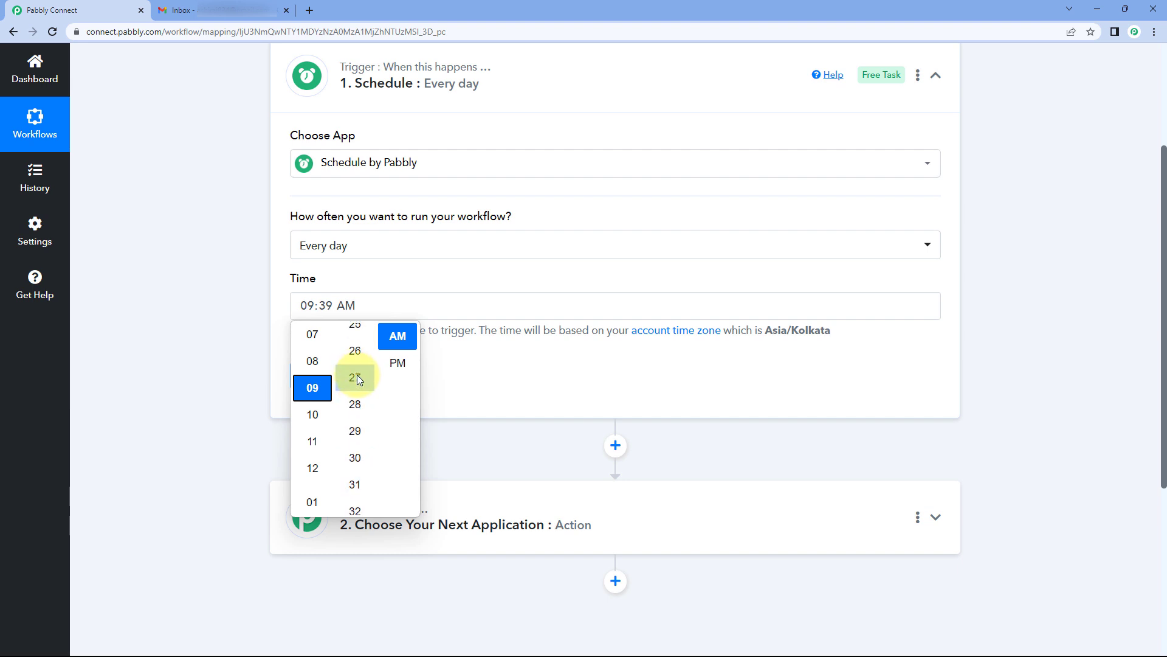
scroll(356, 385, "up", 3)
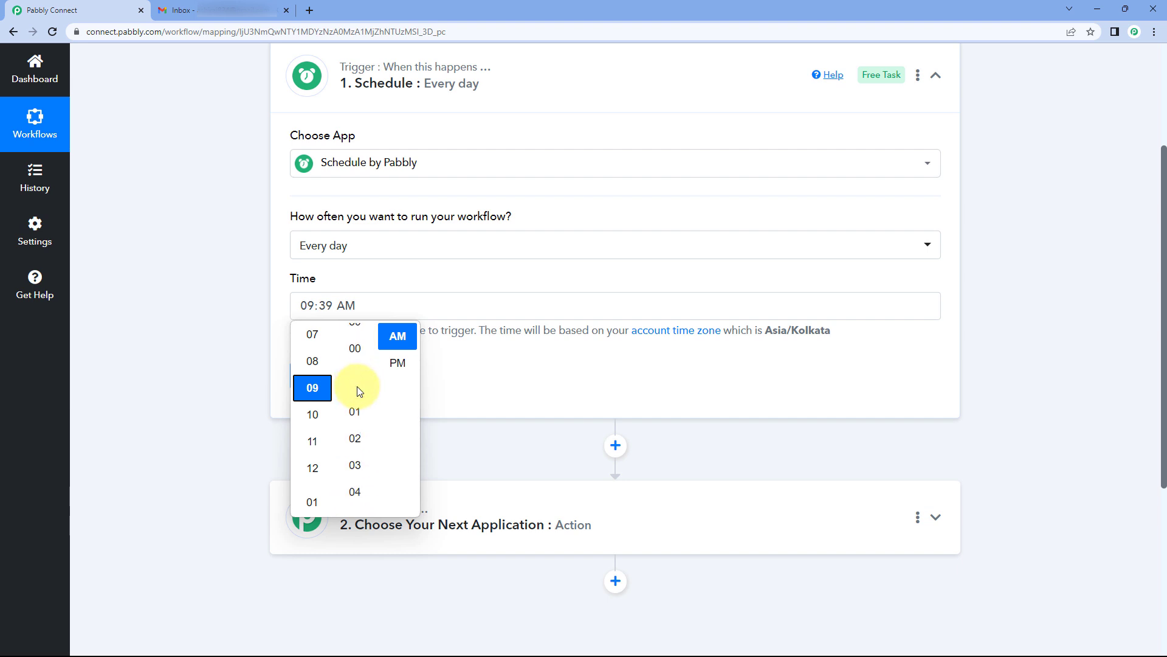
left_click(357, 360)
left_click(471, 374)
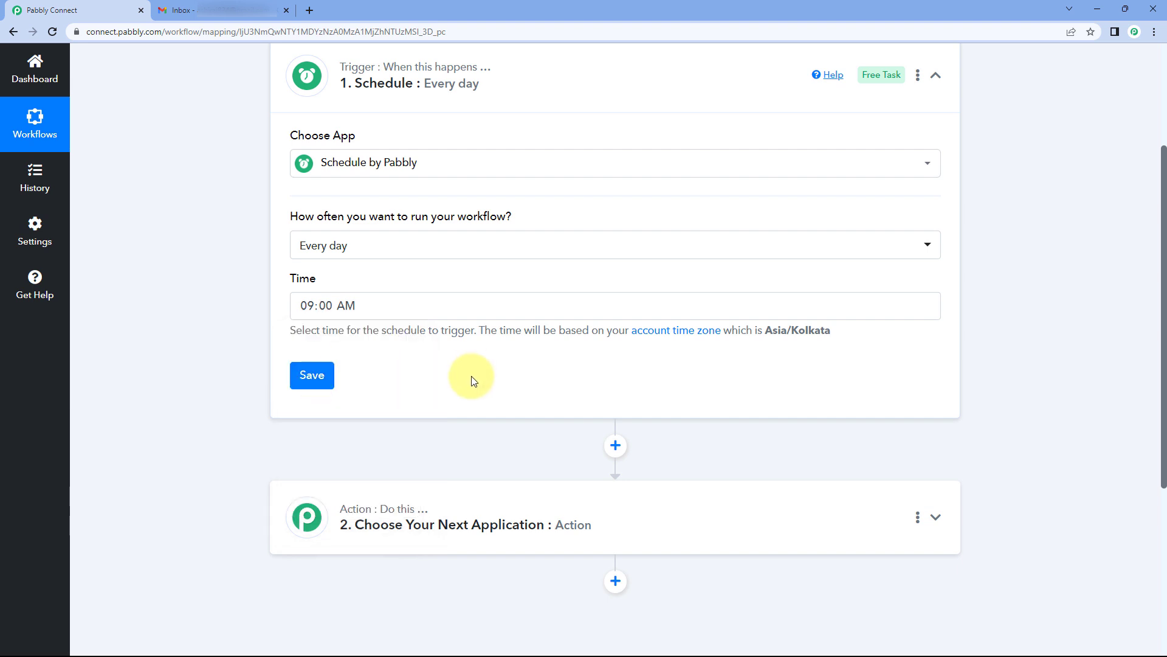
Step: Save the Schedule trigger and check its response: Every Day at 09:00 Asia/Kolkata
left_click(314, 373)
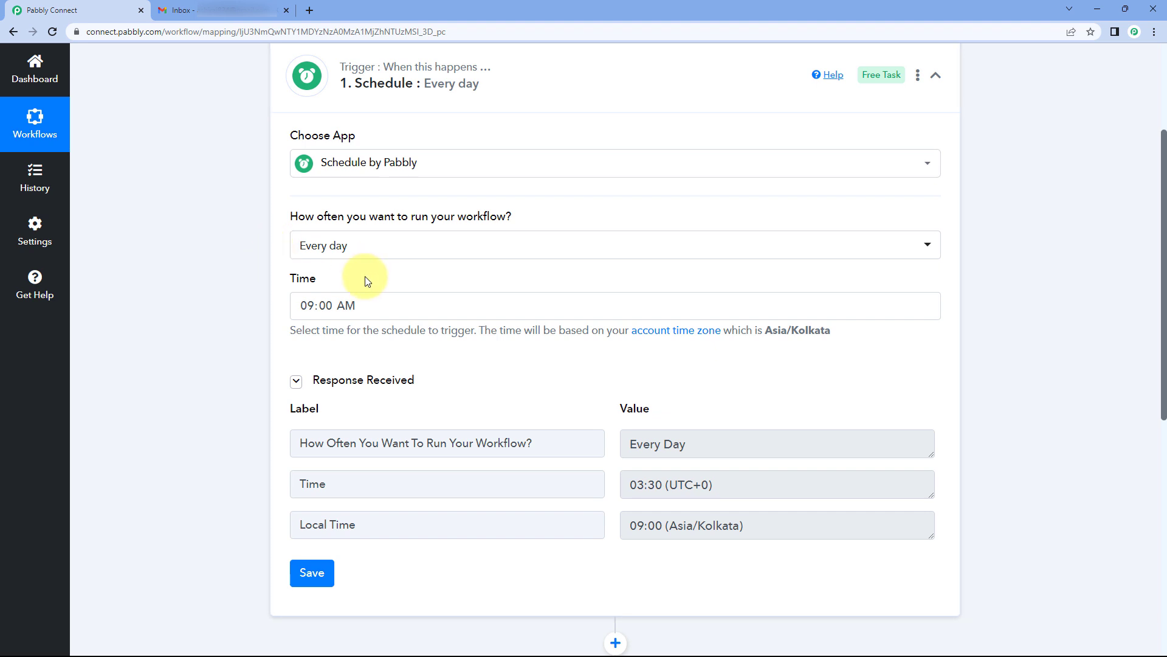
scroll(538, 345, "down", 3)
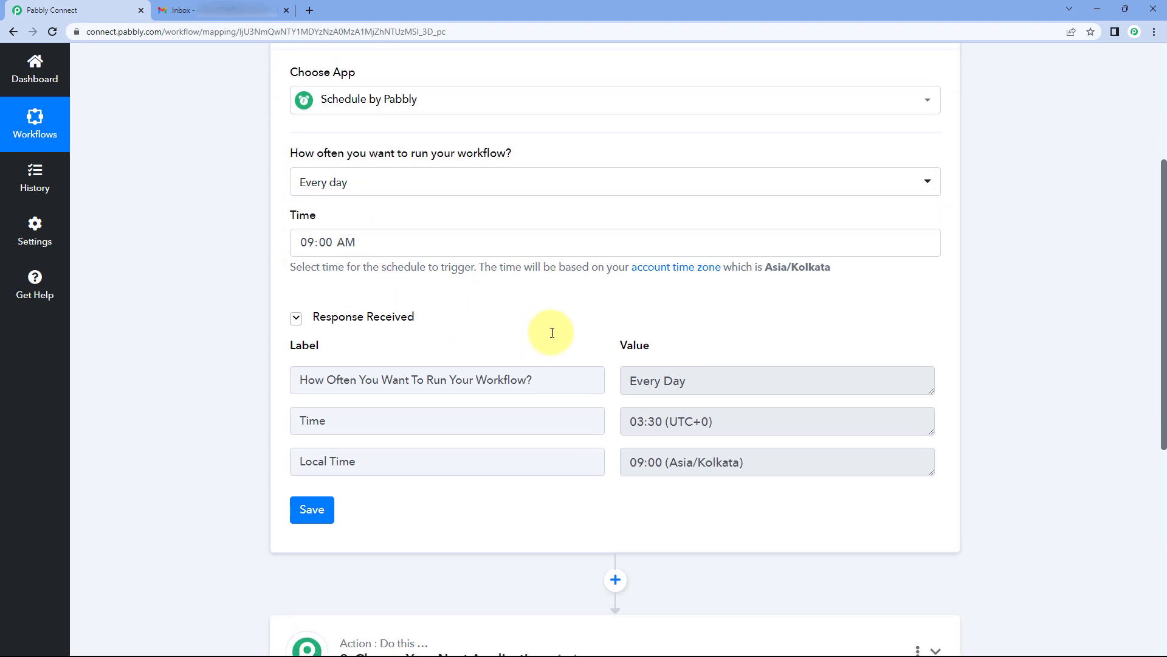
scroll(556, 302, "down", 3)
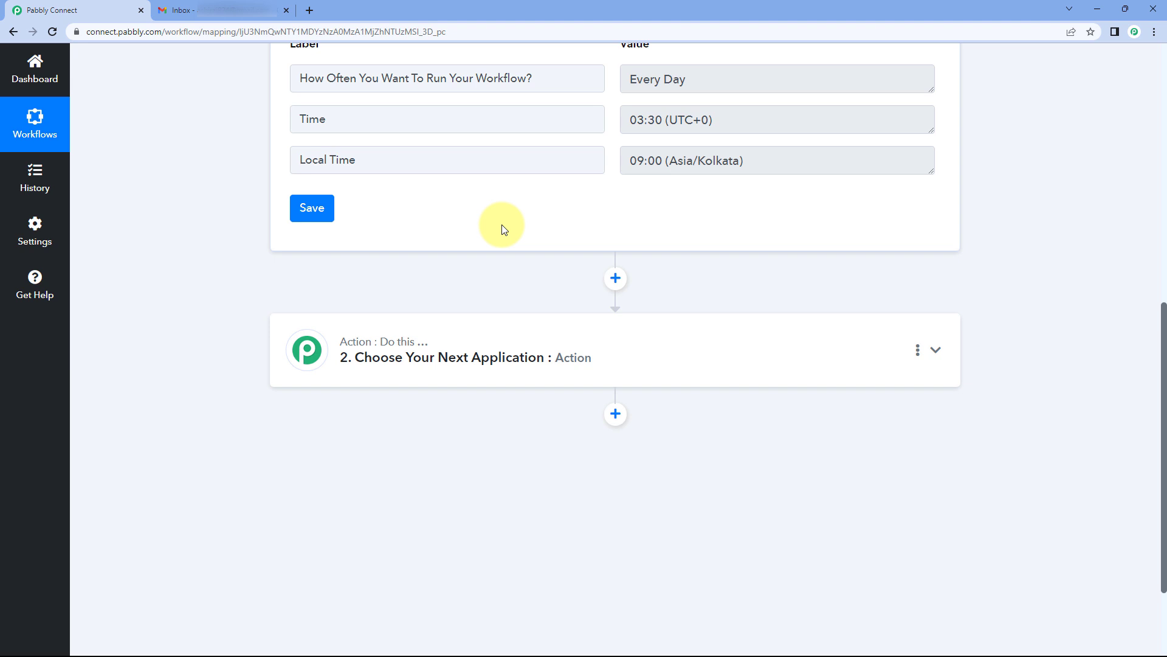
scroll(502, 230, "down", 3)
Step: Set the action step to Pabbly Connect Manager with the Task Usage Summary event
left_click(301, 230)
left_click(319, 255)
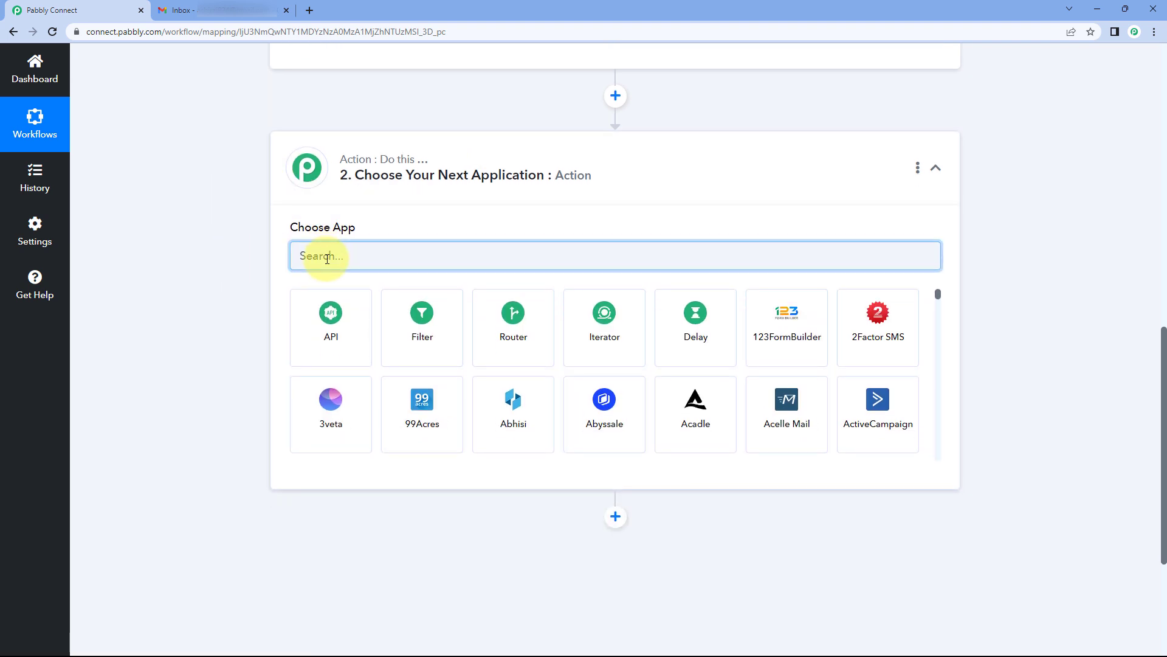
type("Pabbly Connect")
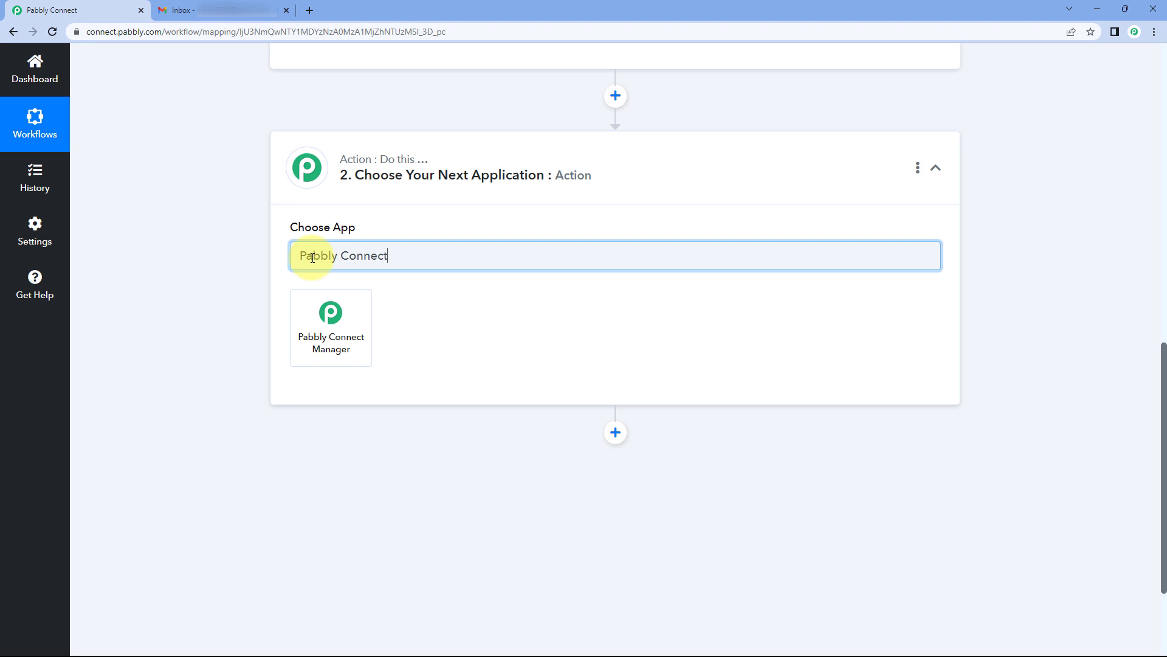
left_click(308, 329)
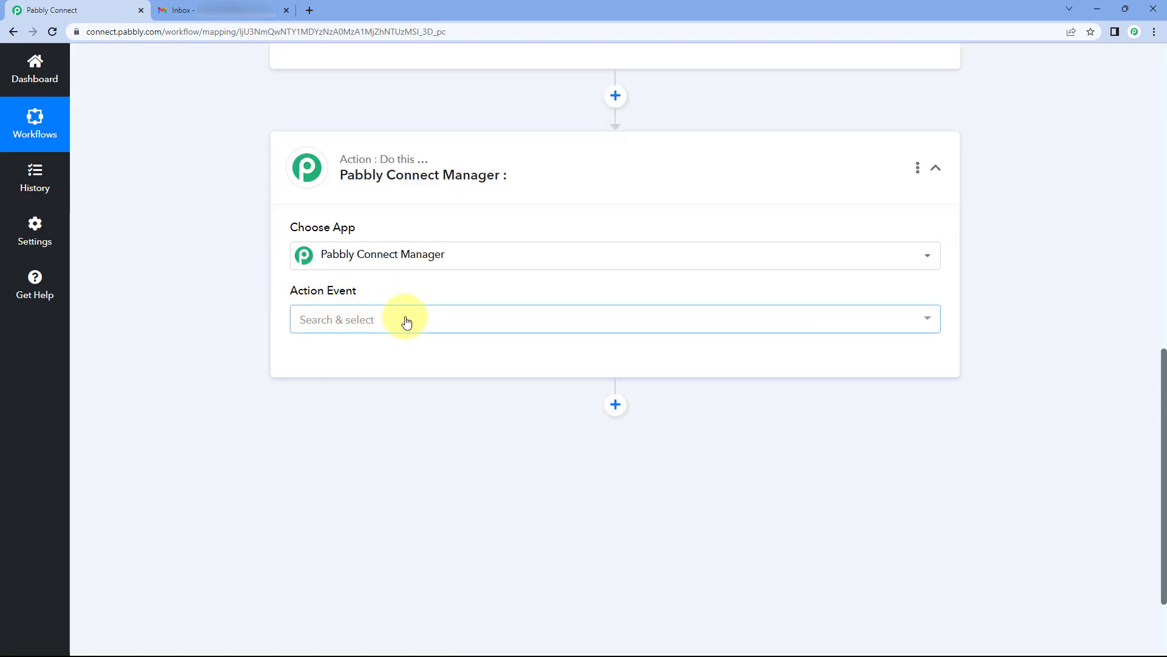
left_click(406, 321)
scroll(379, 334, "down", 2)
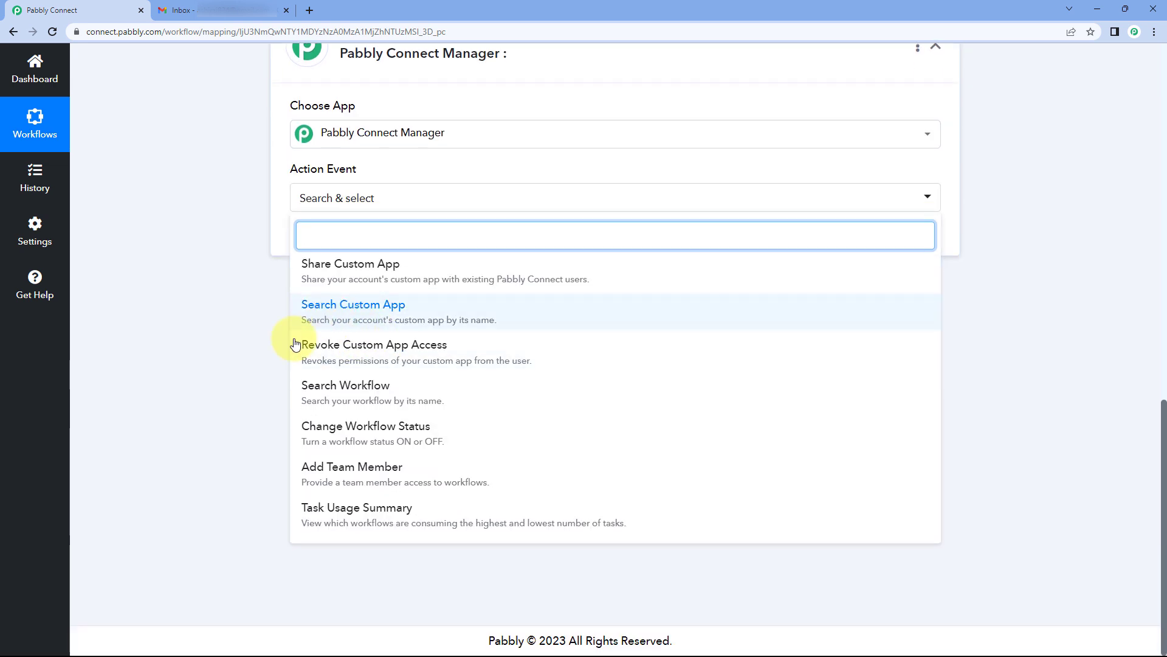
left_click(384, 516)
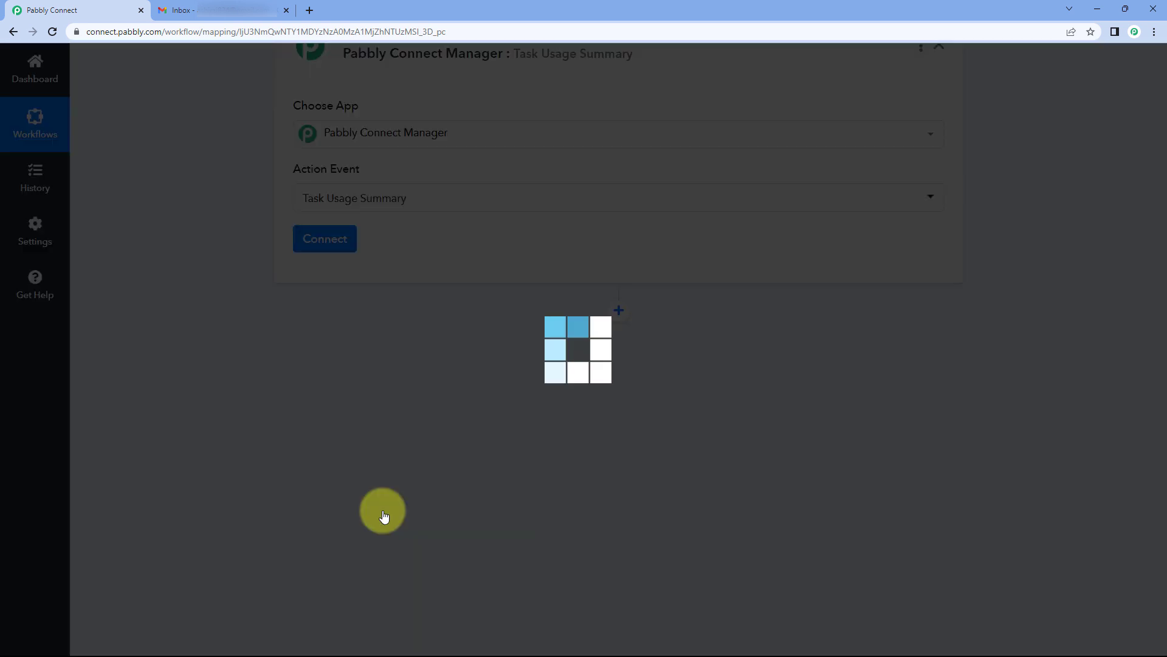
Step: Start a new Pabbly Connect Manager connection and copy the API token from API & Webhooks settings
left_click(334, 306)
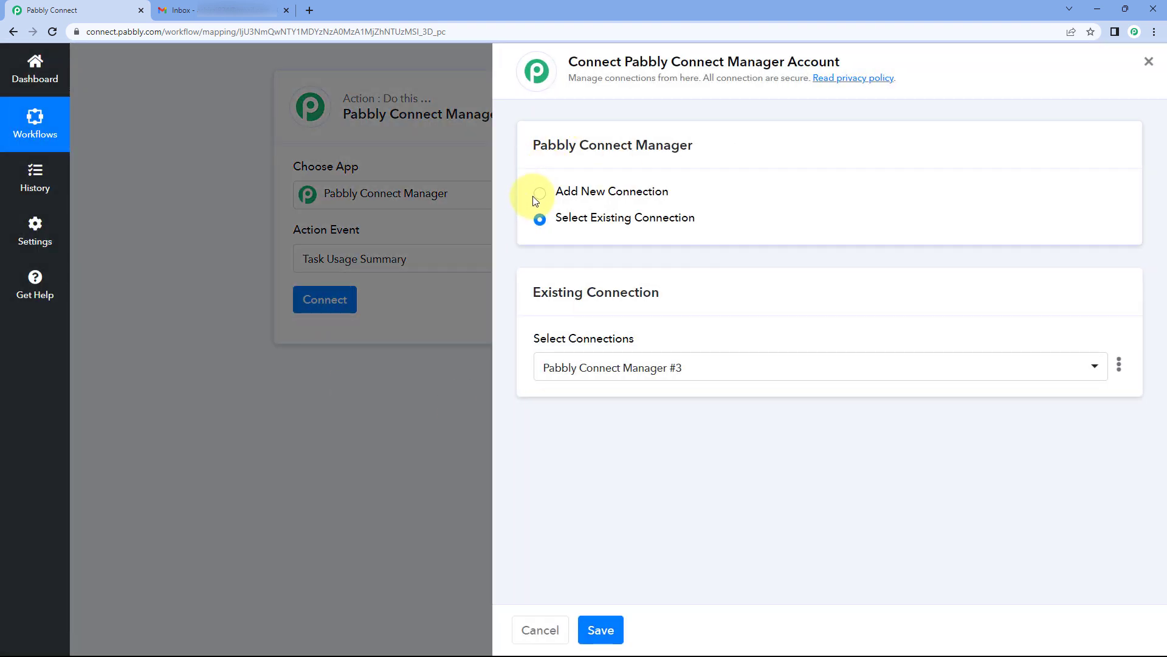
left_click(541, 192)
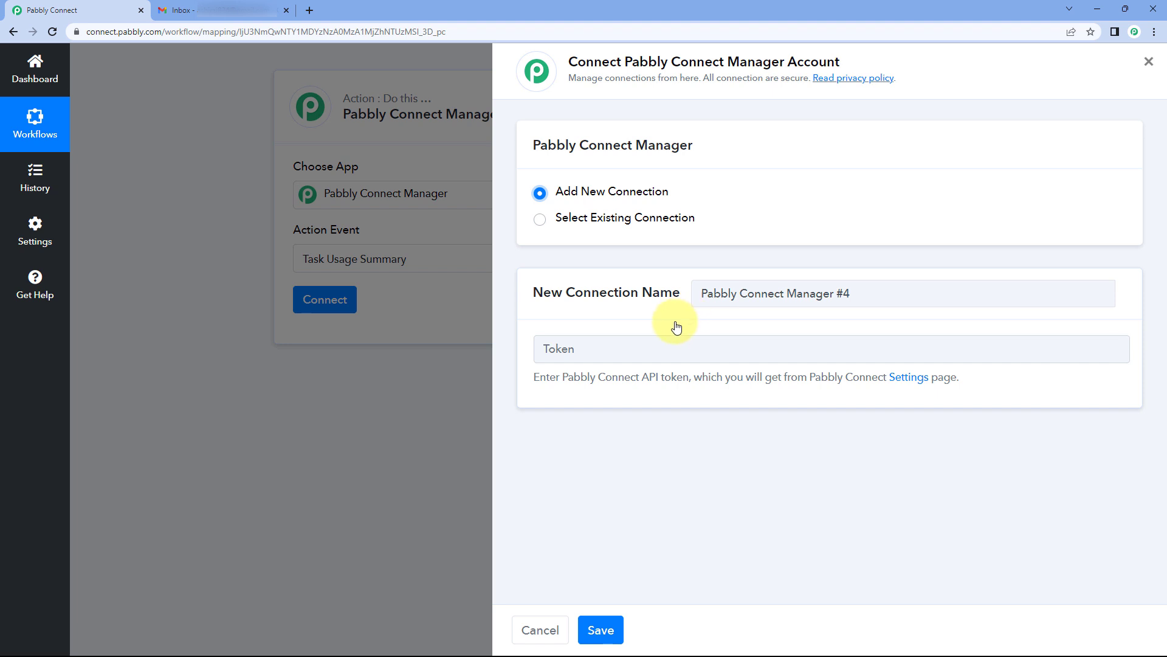
left_click(909, 379)
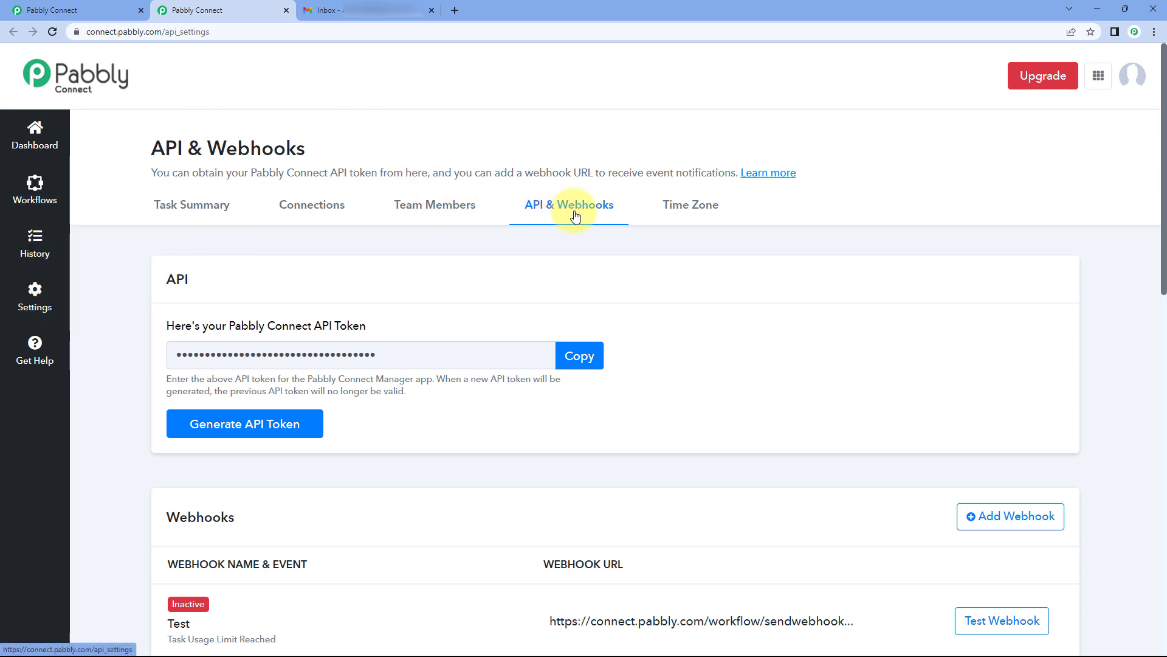
left_click(79, 10)
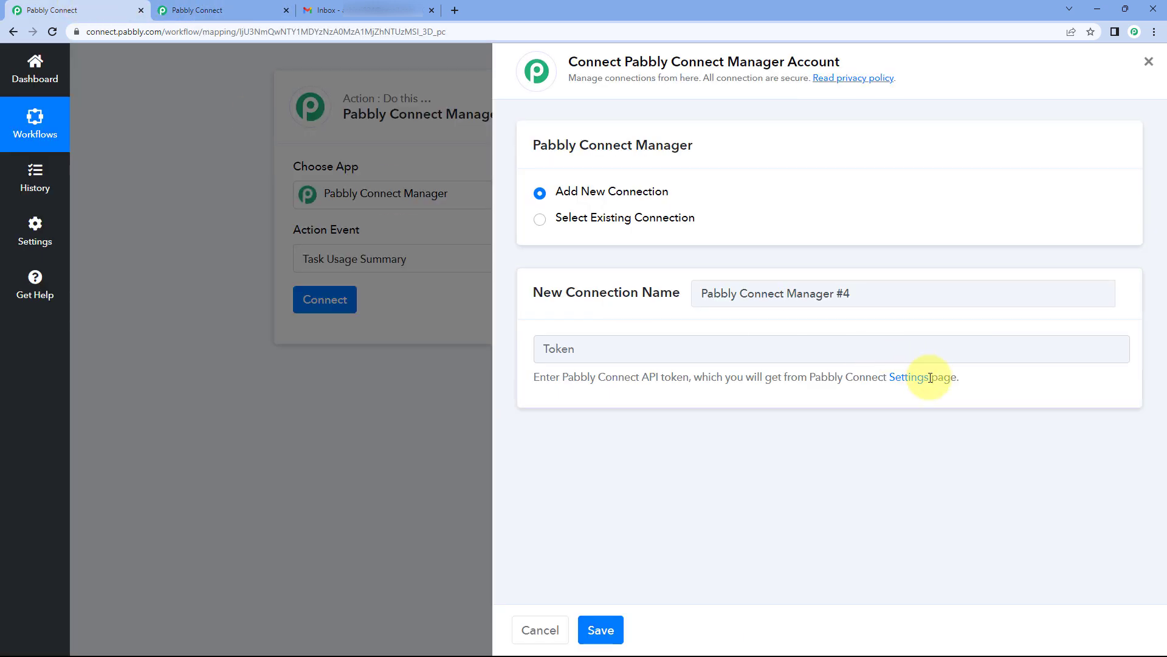
left_click(225, 9)
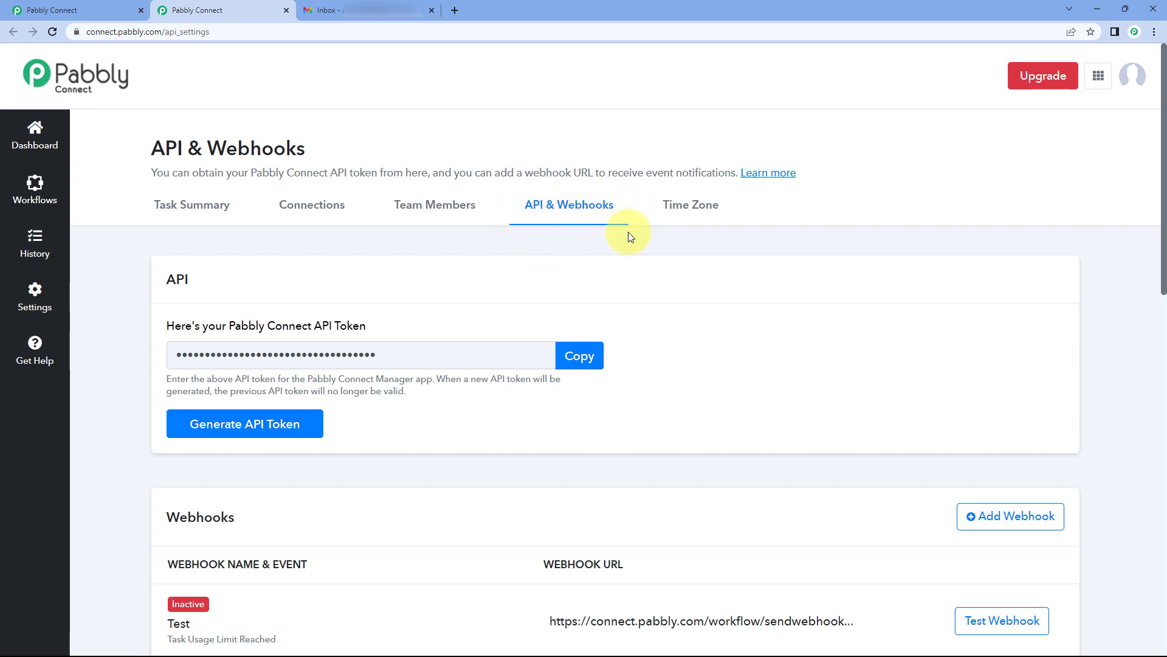
left_click(580, 357)
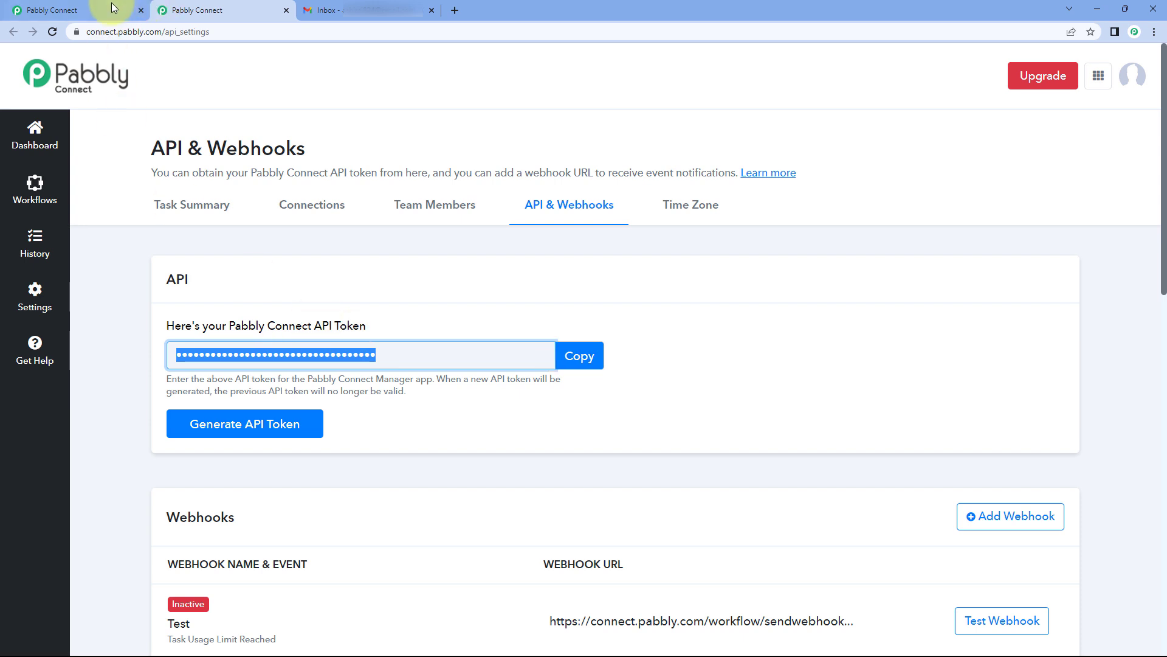
Step: Paste the API token into the Token field and save the connection
left_click(118, 6)
left_click(586, 352)
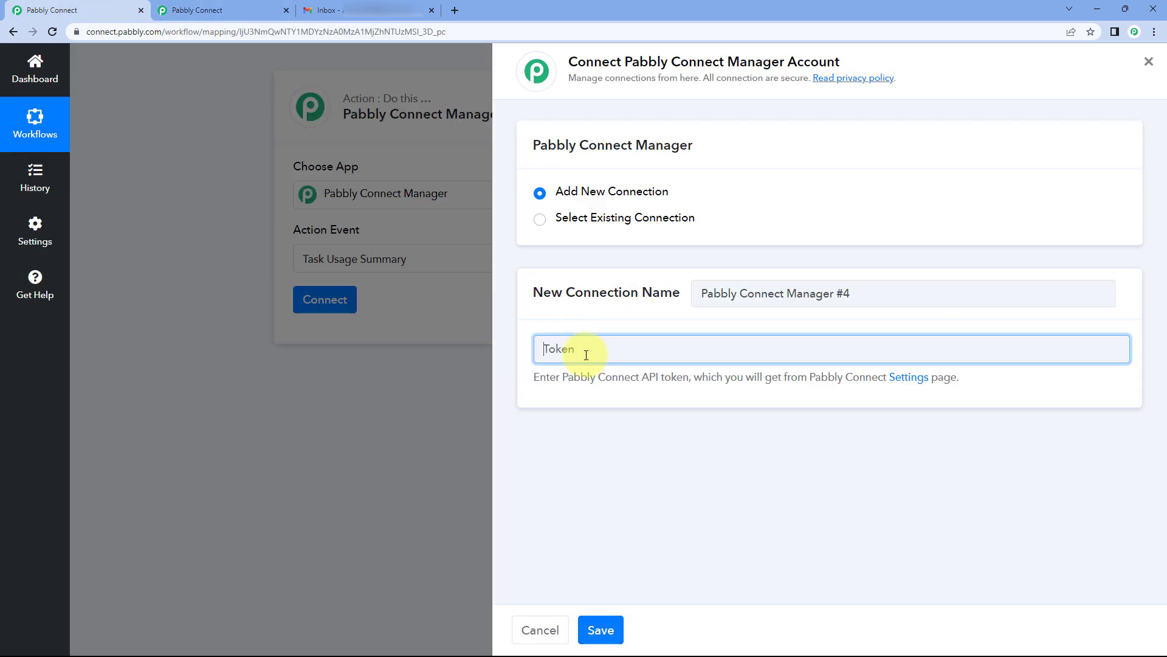
right_click(586, 355)
left_click(629, 451)
left_click(593, 616)
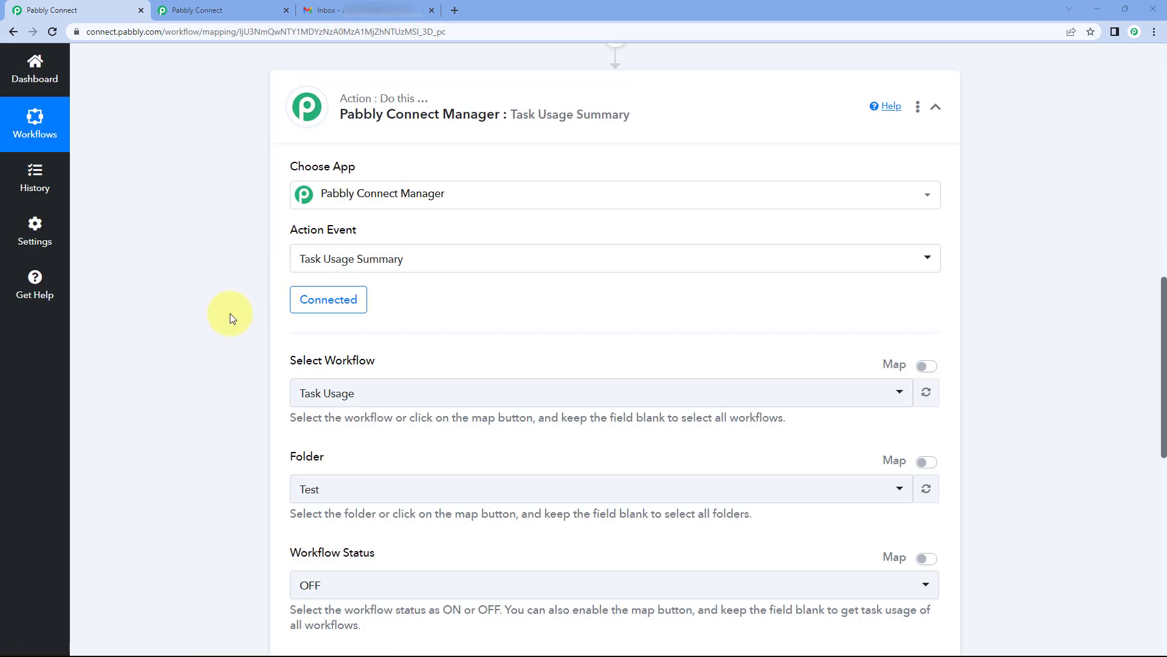
scroll(230, 312, "down", 2)
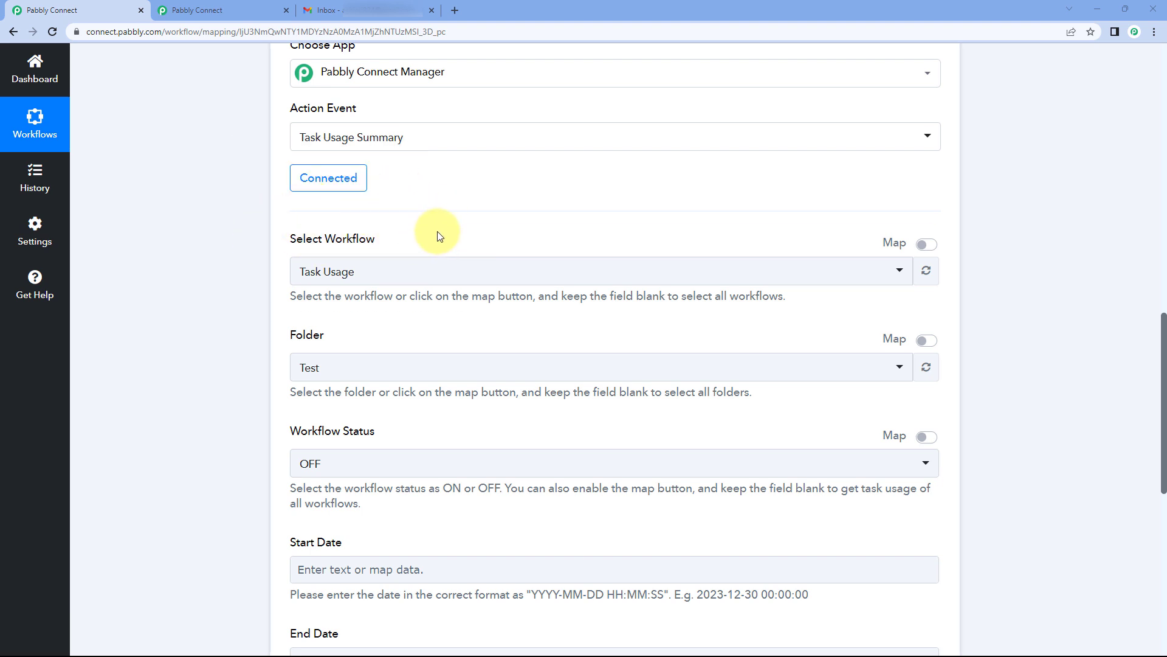
scroll(444, 235, "down", 1)
left_click(455, 219)
scroll(390, 292, "down", 4)
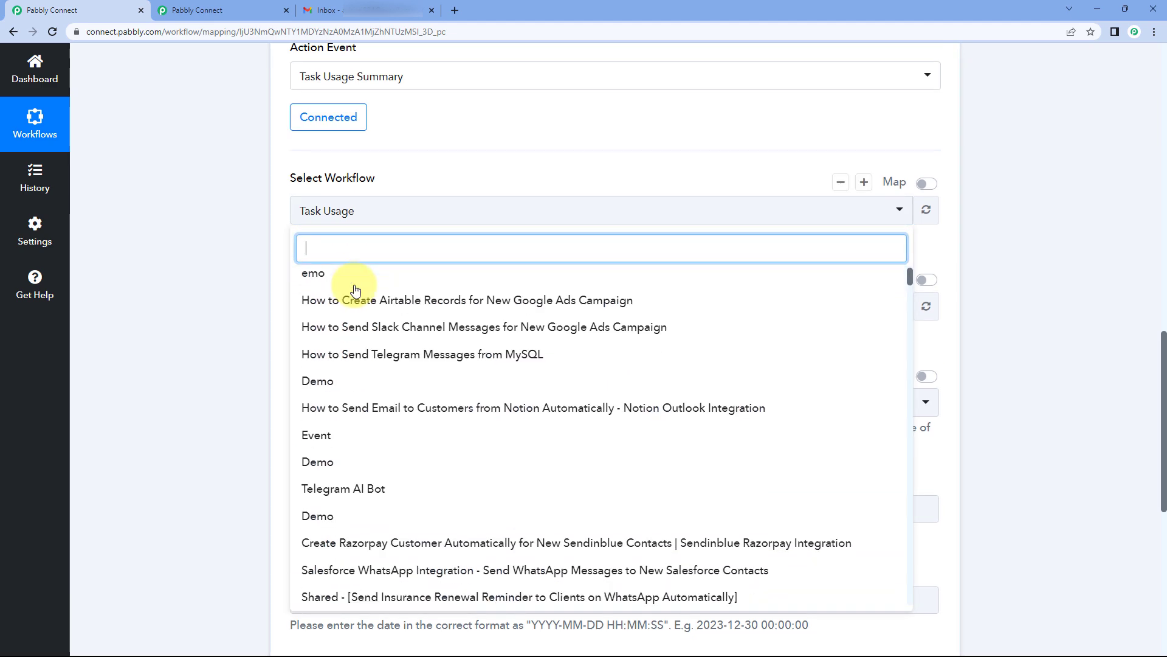
scroll(357, 292, "down", 15)
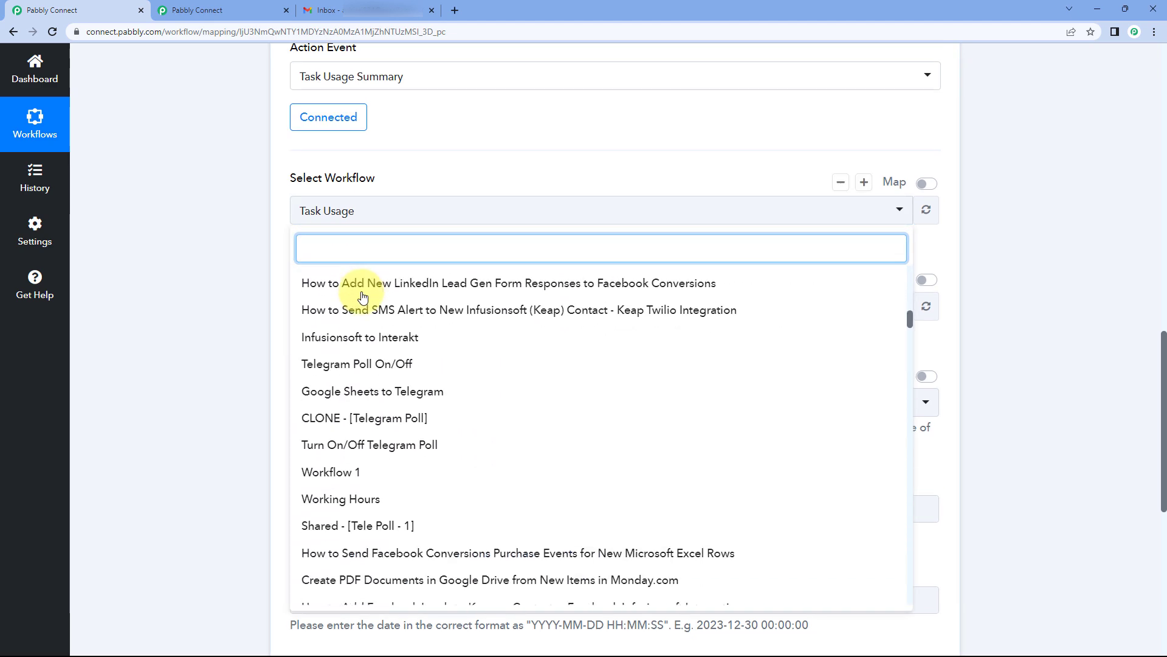
scroll(363, 296, "up", 10)
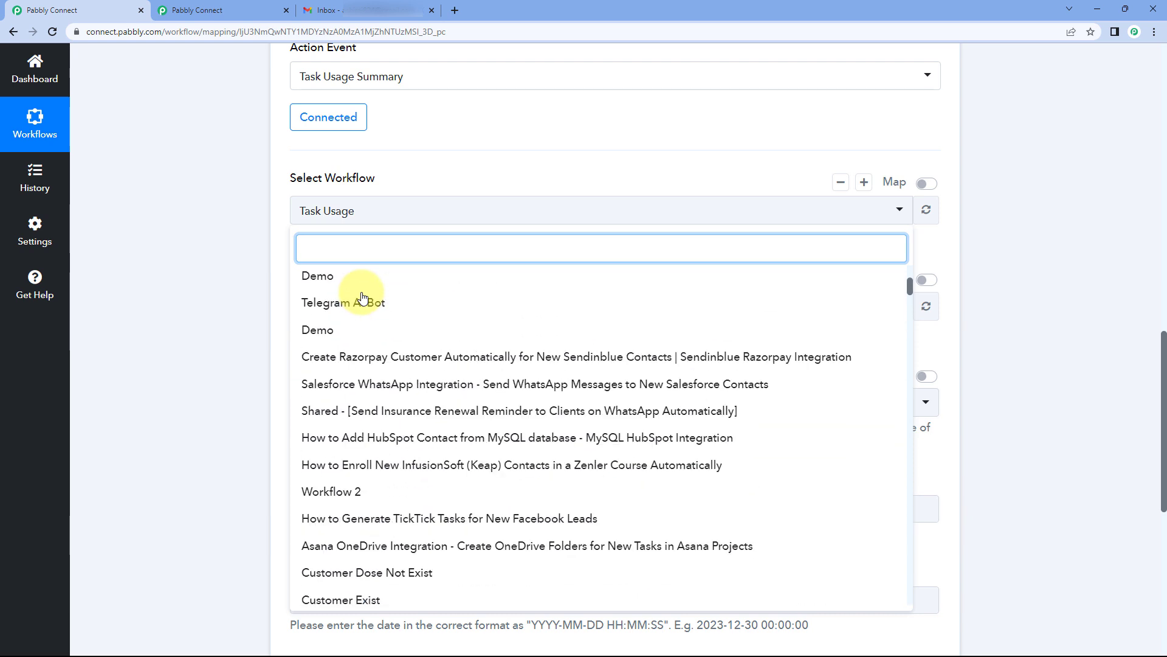
left_click(403, 181)
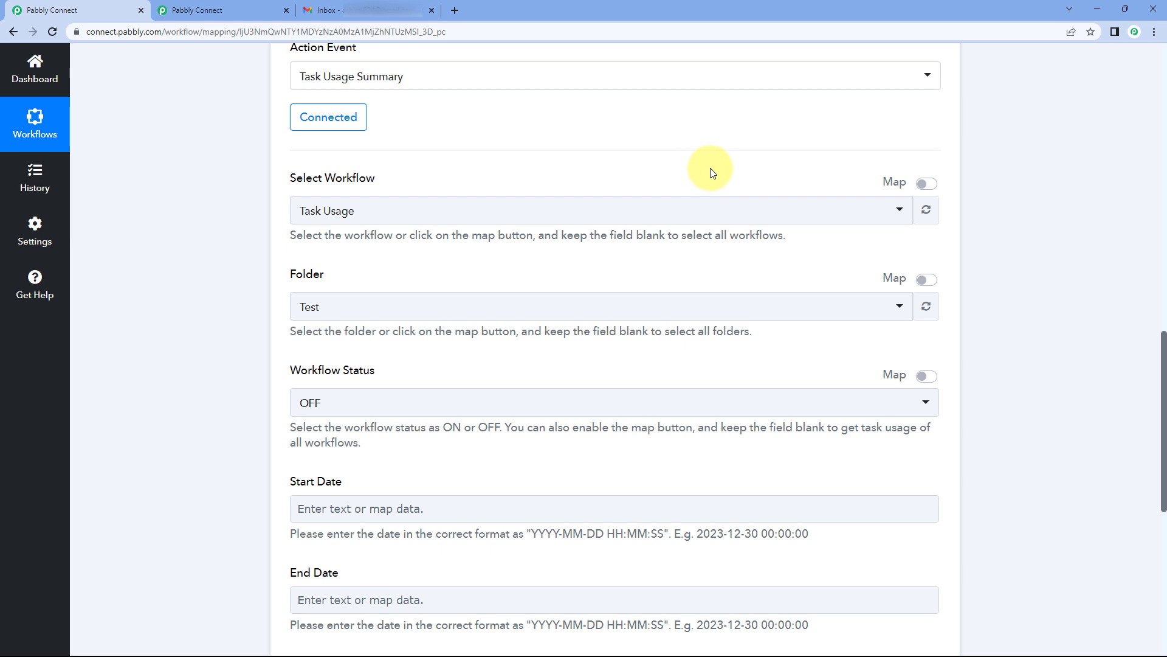
left_click(925, 183)
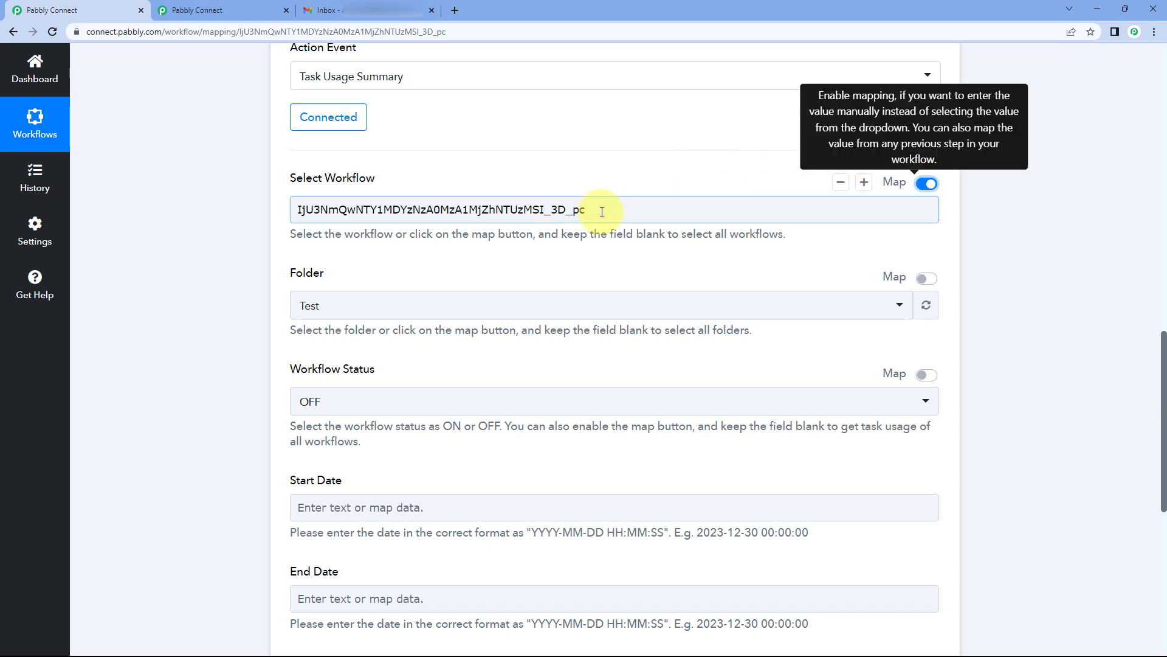
Step: Clear the mapped workflow ID and select 'How to Send Telegram Messages from MySQL' from the dropdown
left_click_drag(604, 208, 286, 240)
key("BackSpace")
left_click(256, 226)
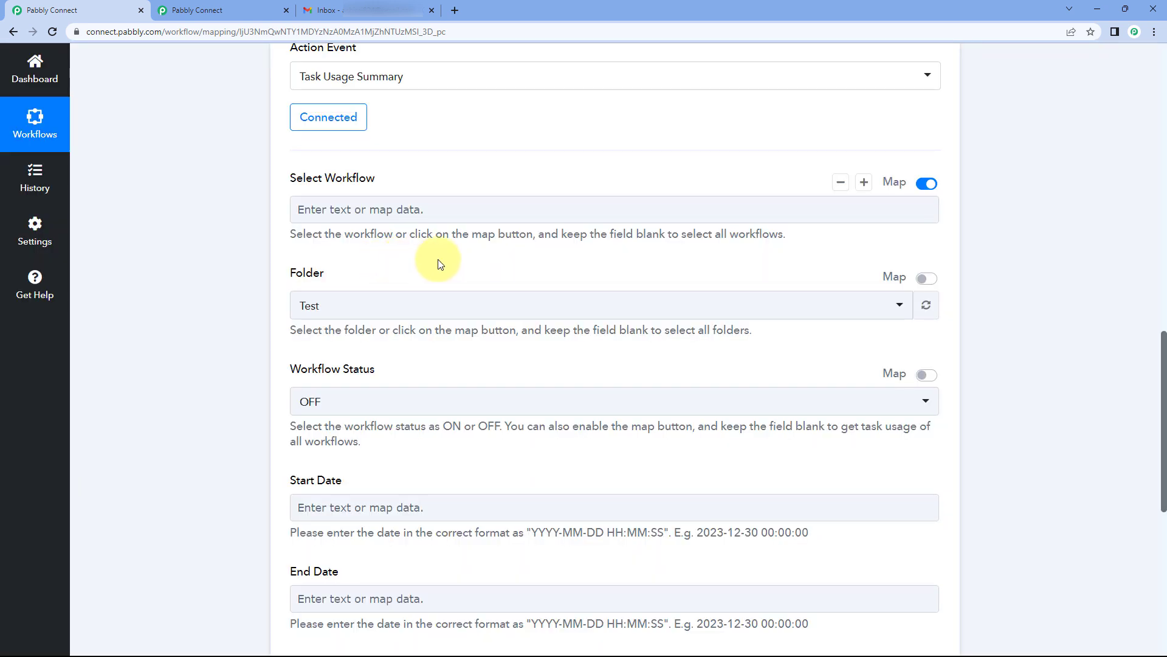
left_click(928, 185)
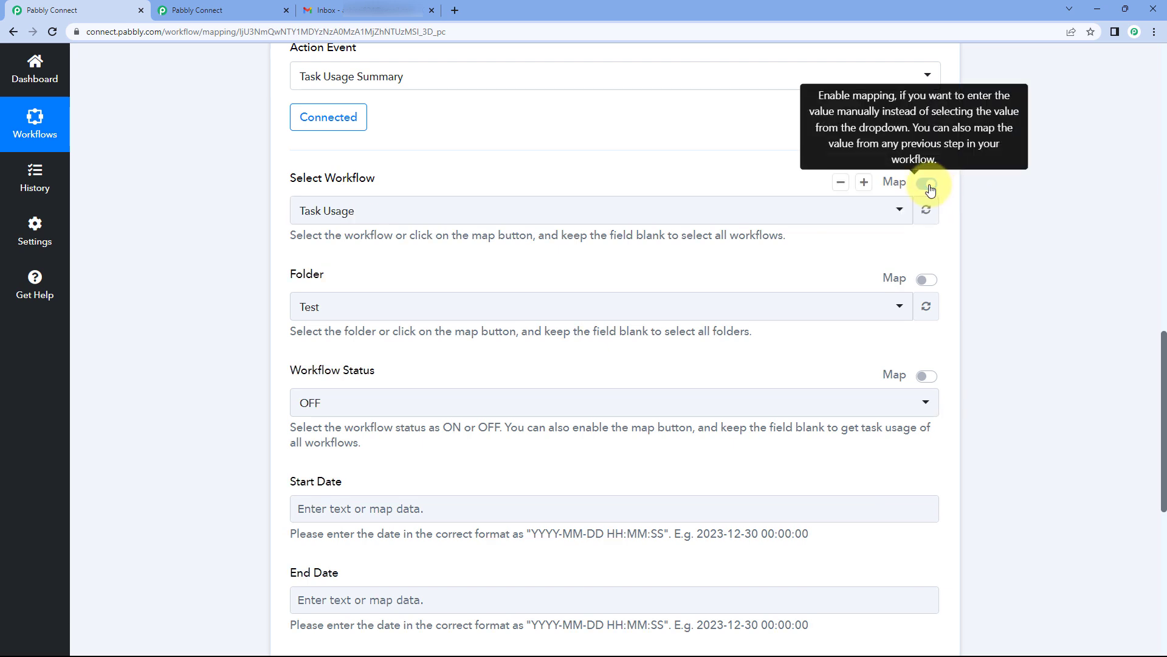
left_click(479, 213)
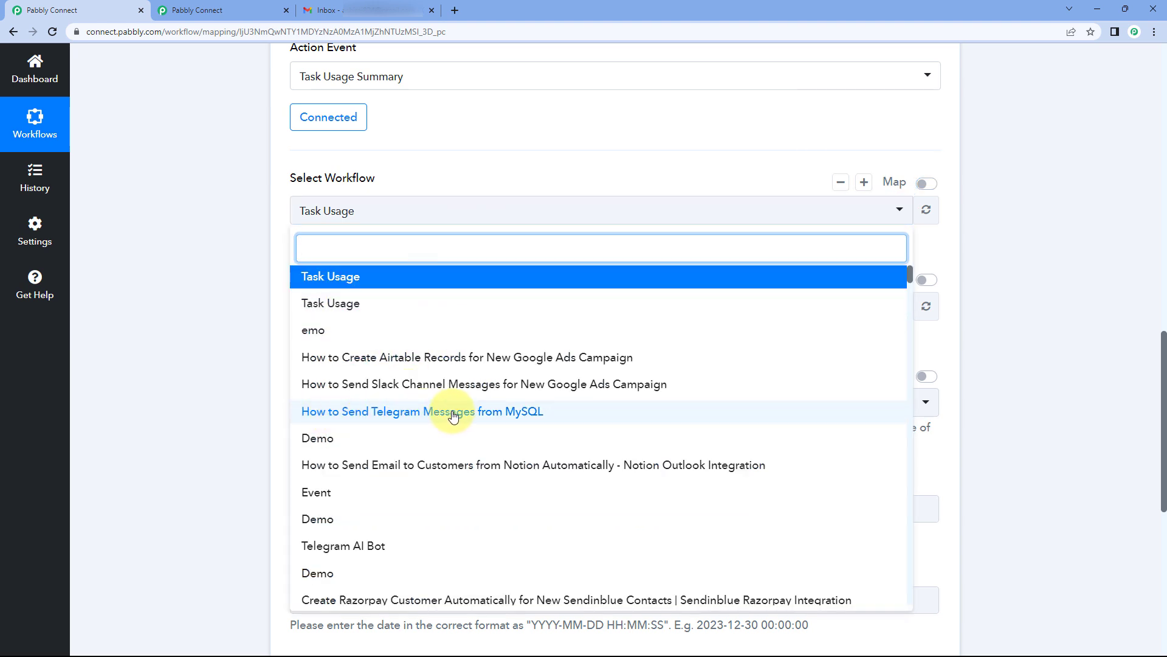
left_click(488, 413)
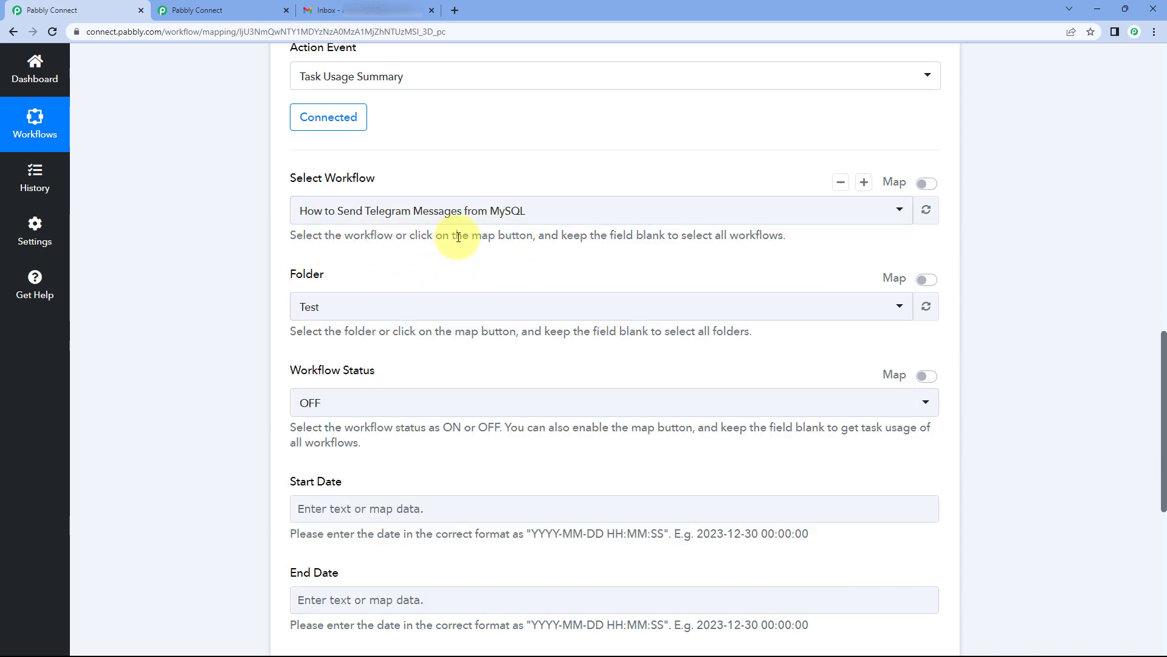
scroll(340, 237, "down", 1)
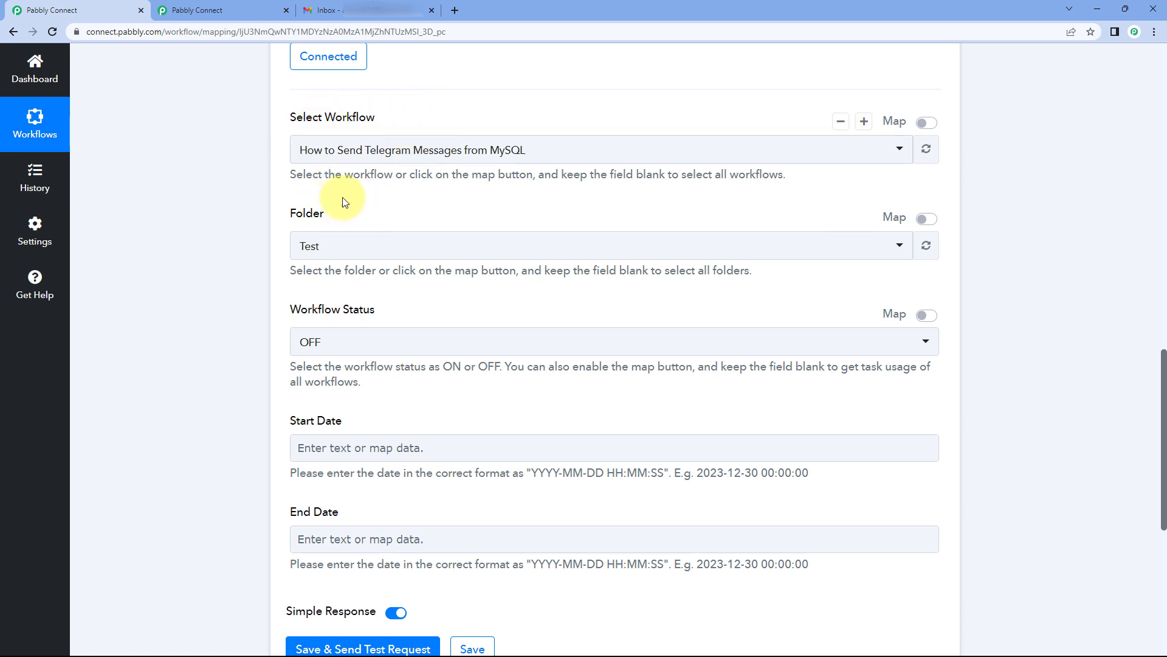
Step: Choose Home as the task usage summary's folder instead of Test
left_click(364, 248)
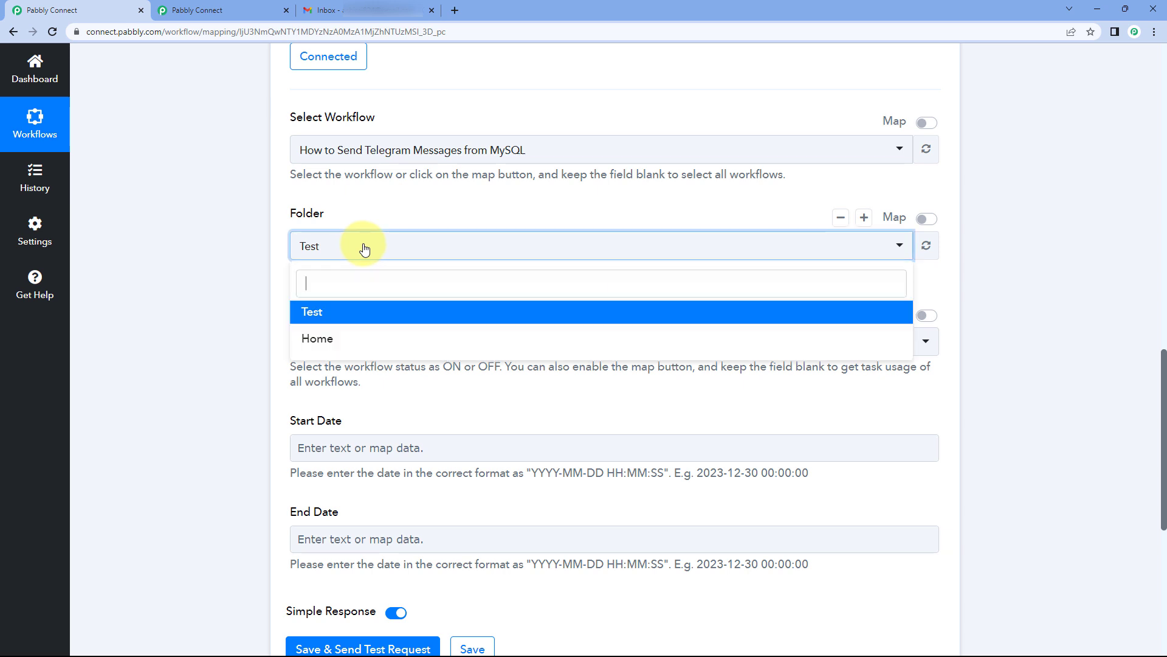
left_click(331, 339)
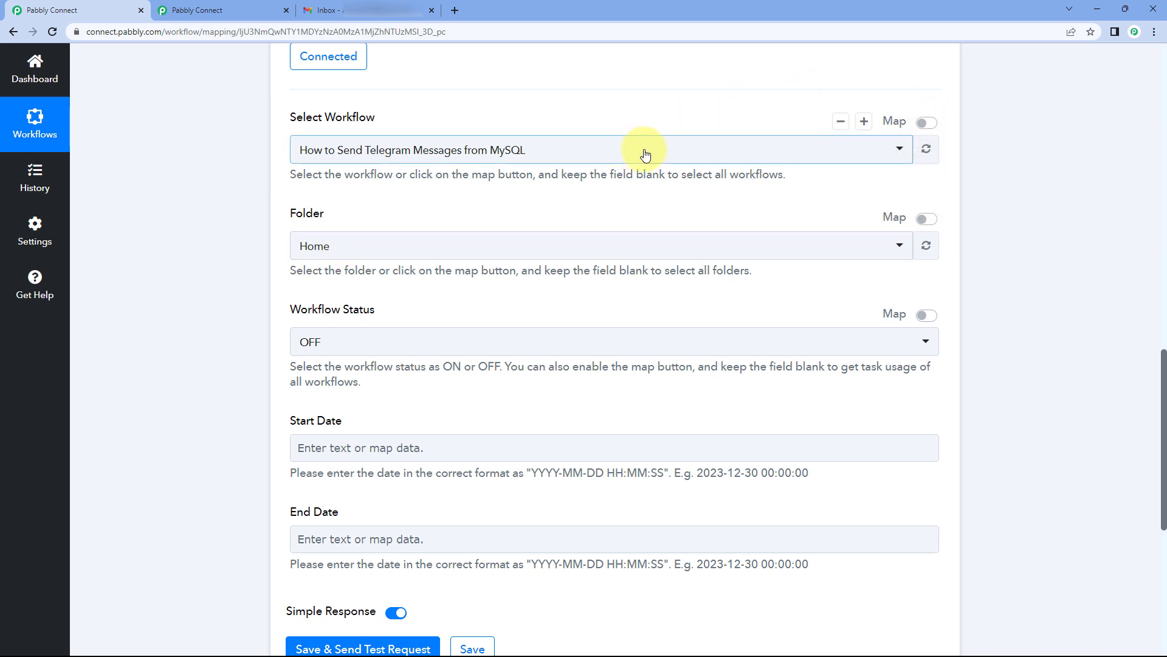
left_click(349, 250)
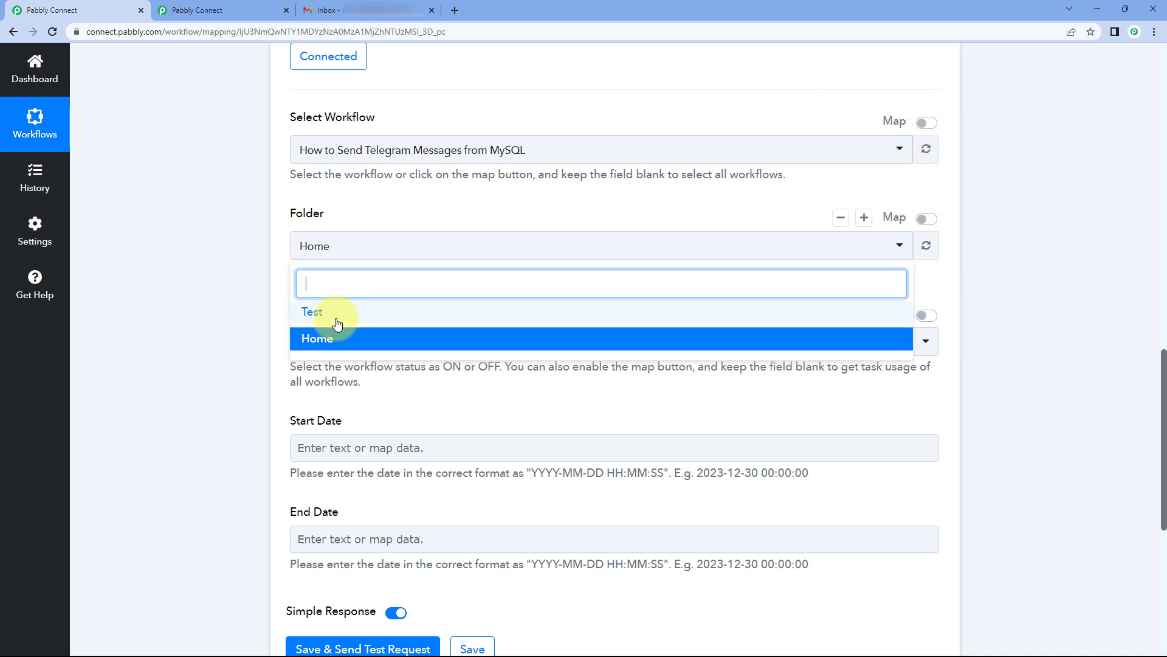
left_click(418, 215)
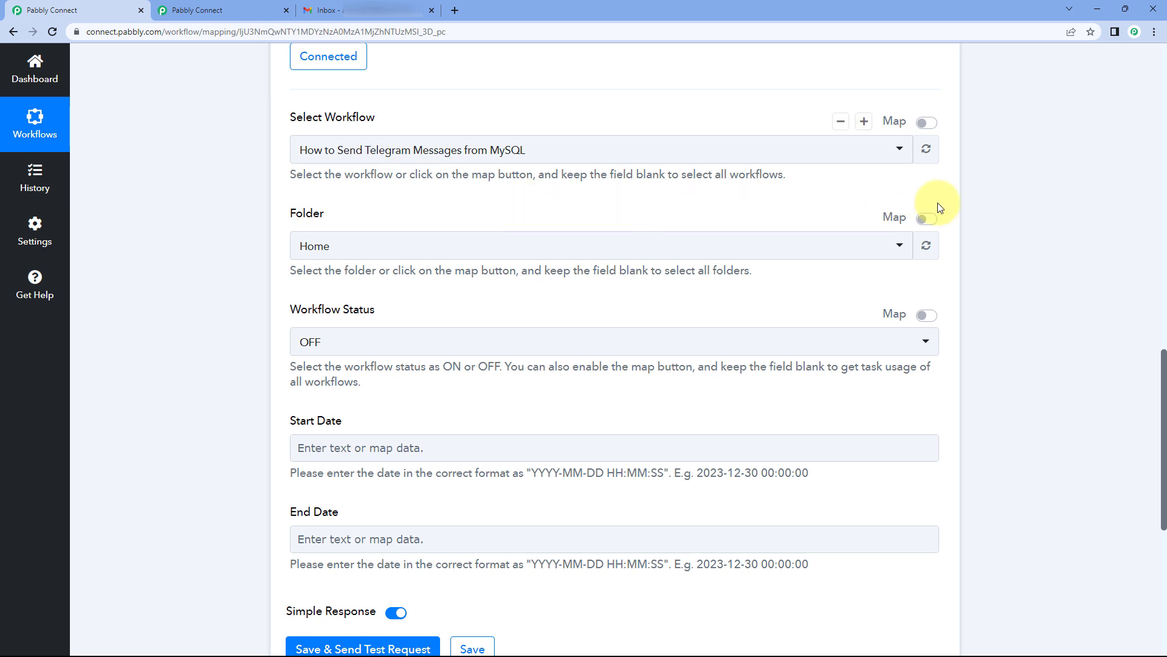
Step: Try the Map toggle on the Folder field, clearing its folder ID, then switch back to the list
left_click(927, 218)
left_click(498, 242)
key("ctrl+a")
key("BackSpace")
left_click(928, 219)
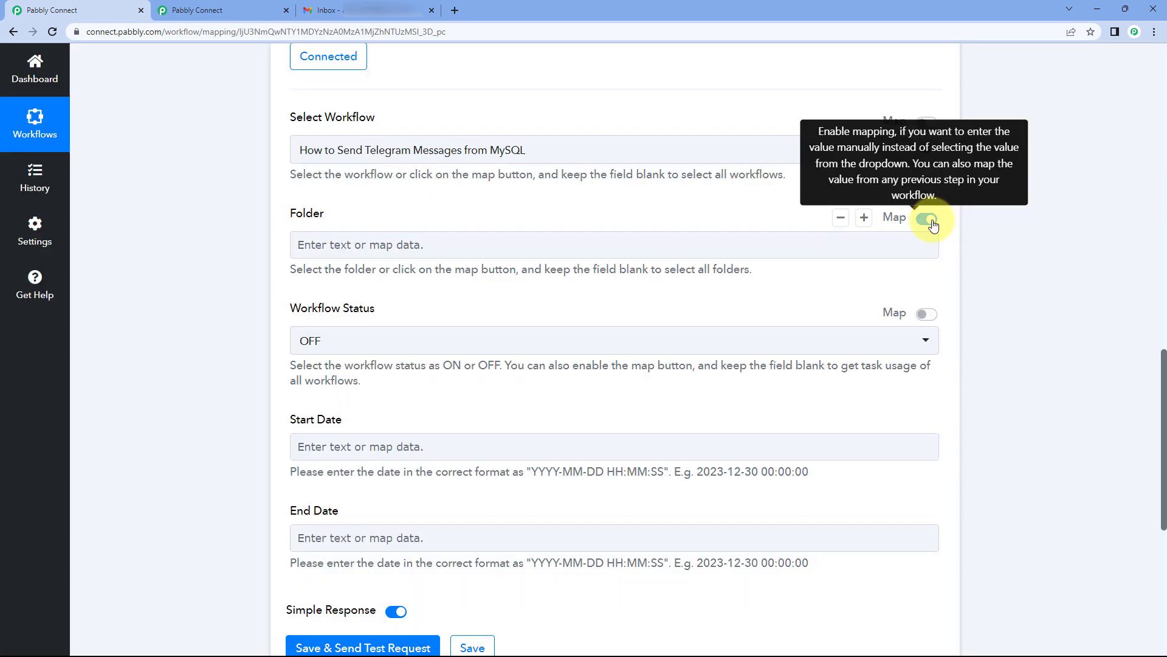
Step: Set Workflow Status to ON, then back to OFF
scroll(395, 206, "down", 1)
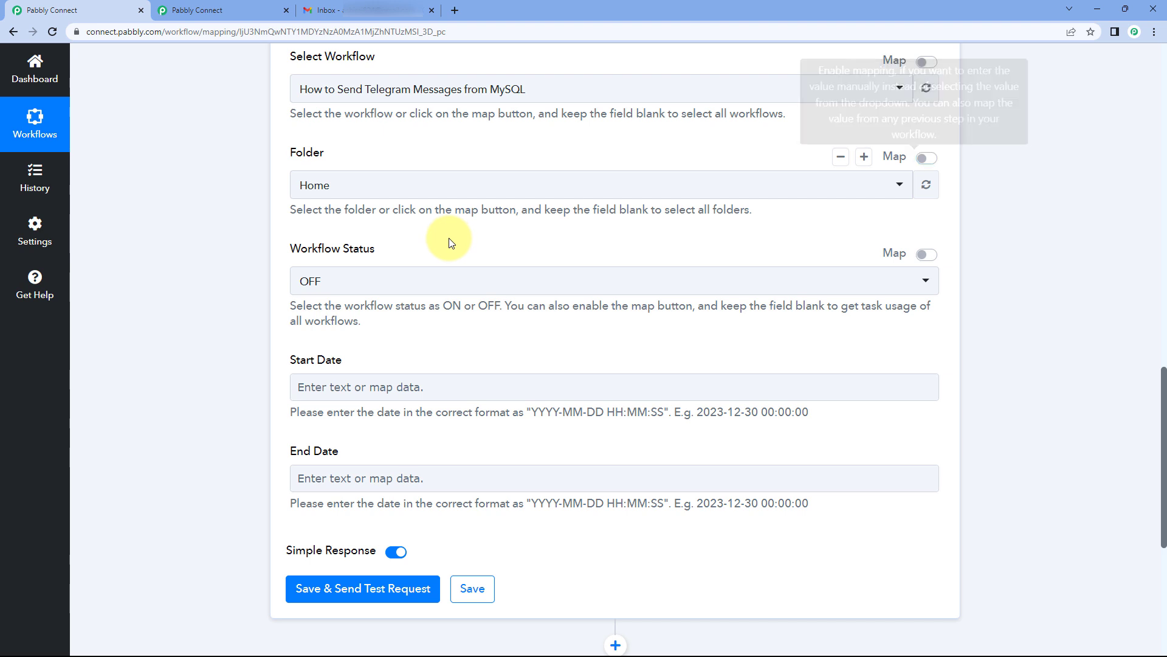
left_click(420, 280)
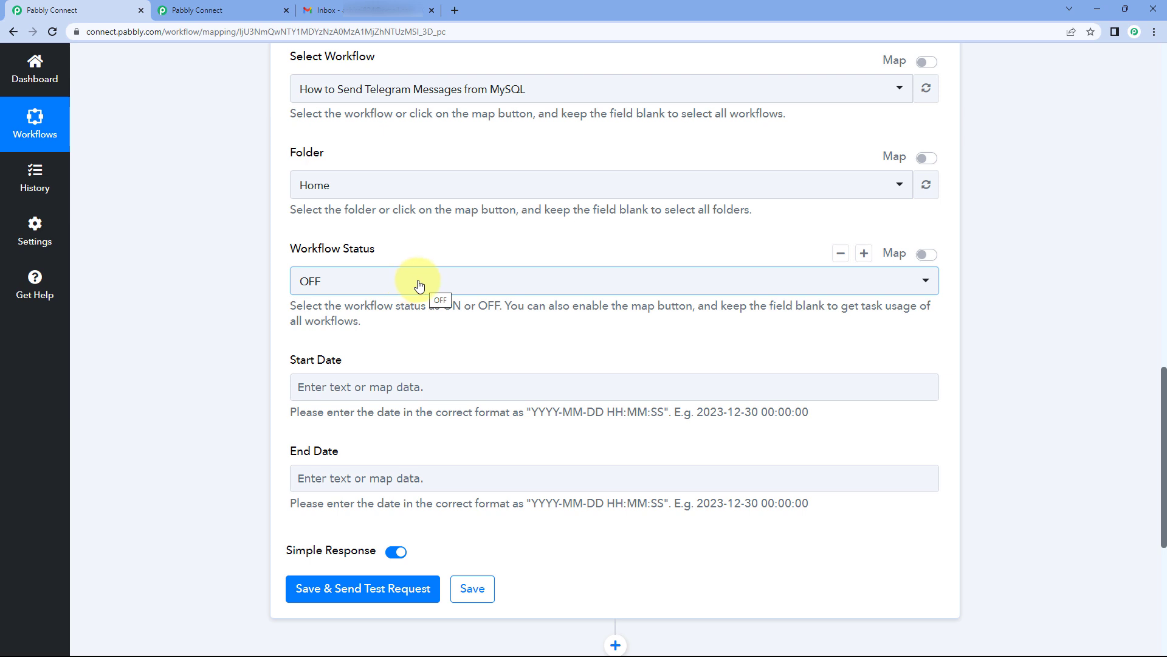
left_click(419, 283)
left_click(383, 371)
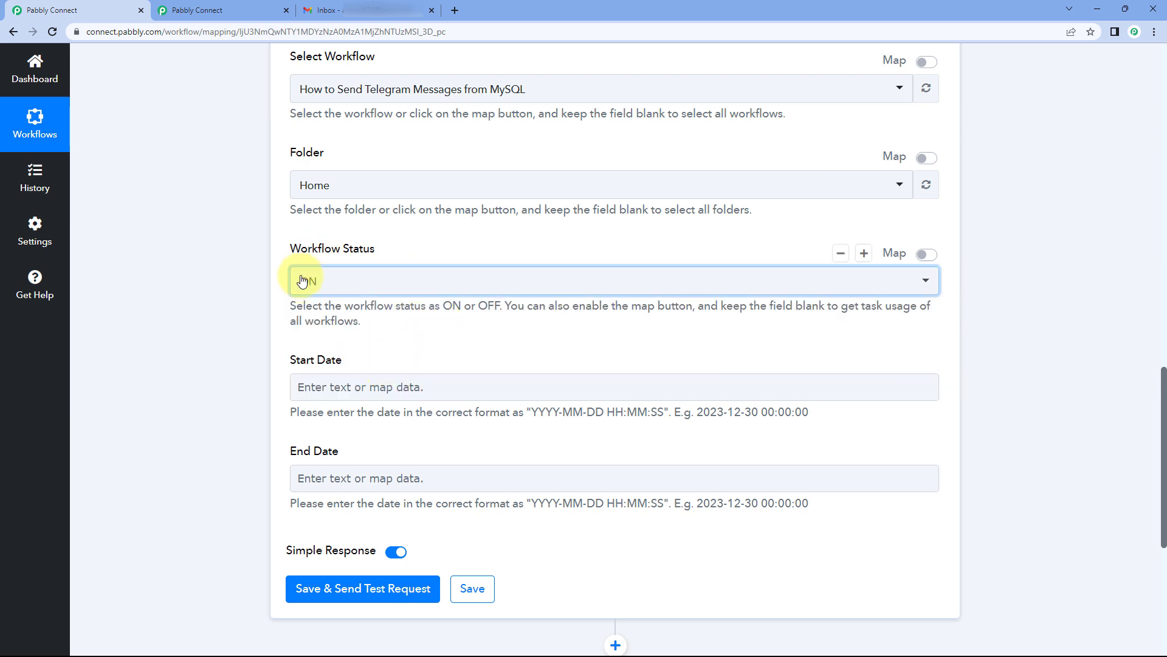
left_click(448, 282)
left_click(359, 344)
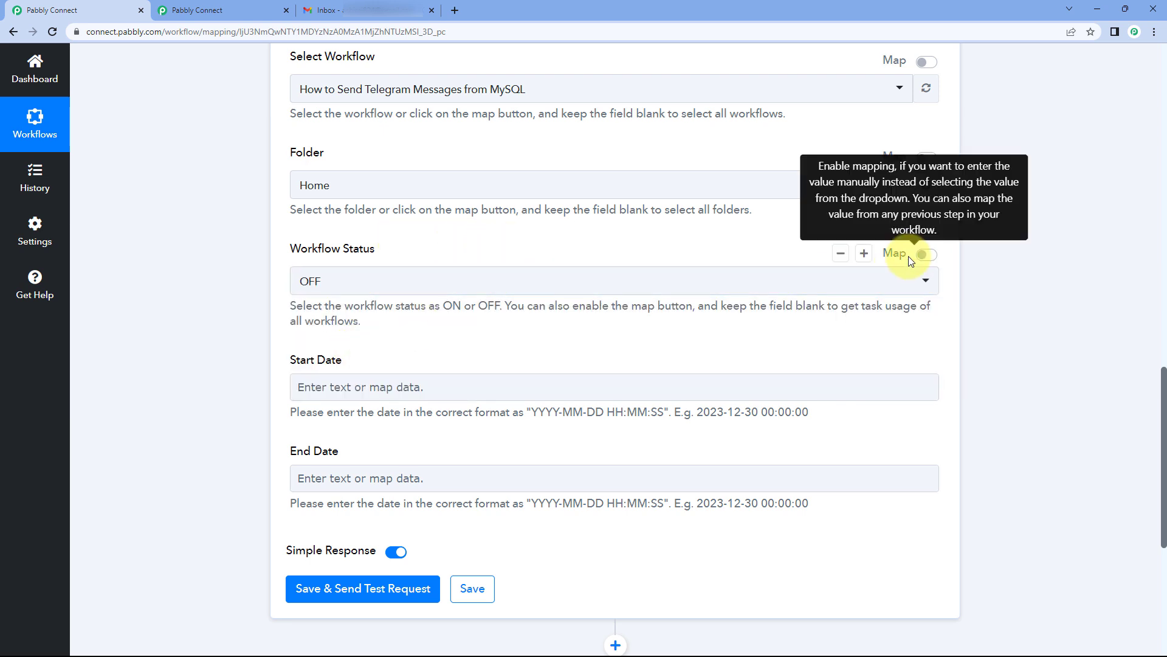
scroll(672, 233, "up", 1)
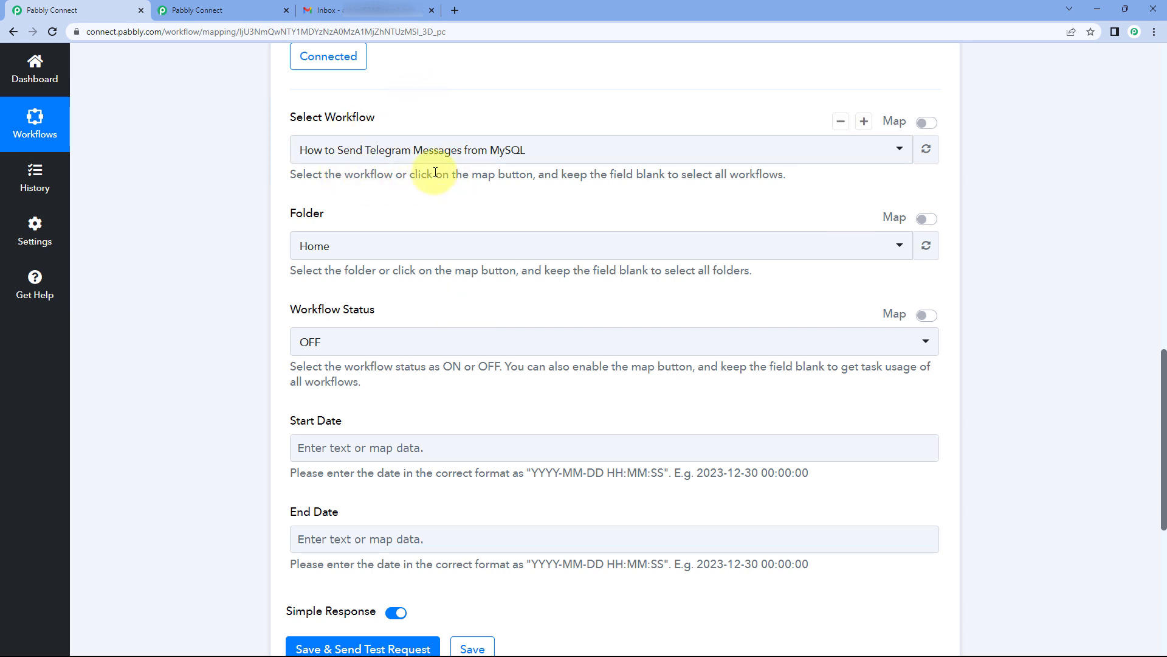
Step: Scroll through the Task Usage Summary form to check Home folder, OFF status and blank dates
scroll(435, 173, "down", 1)
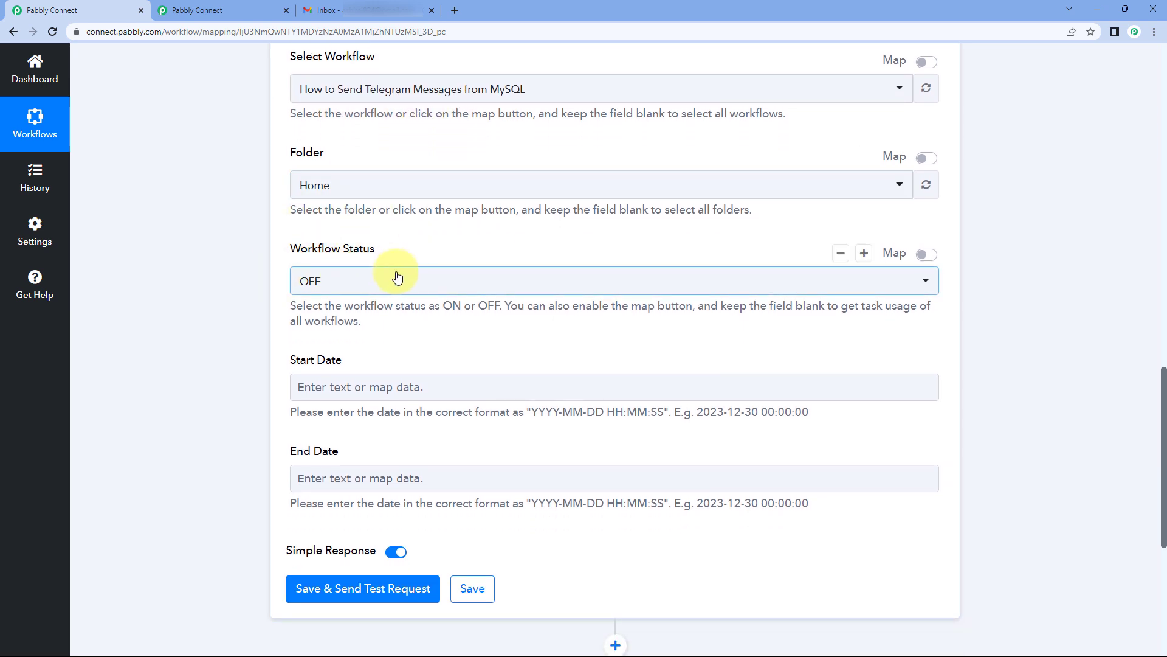
scroll(402, 267, "down", 2)
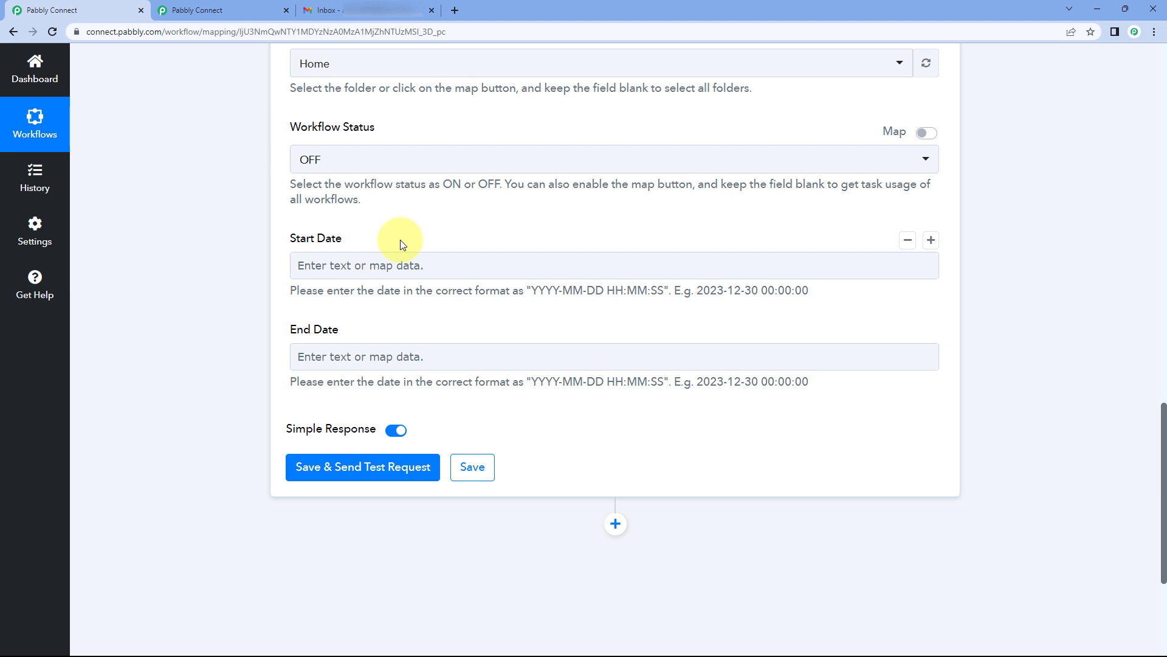
scroll(401, 234, "up", 4)
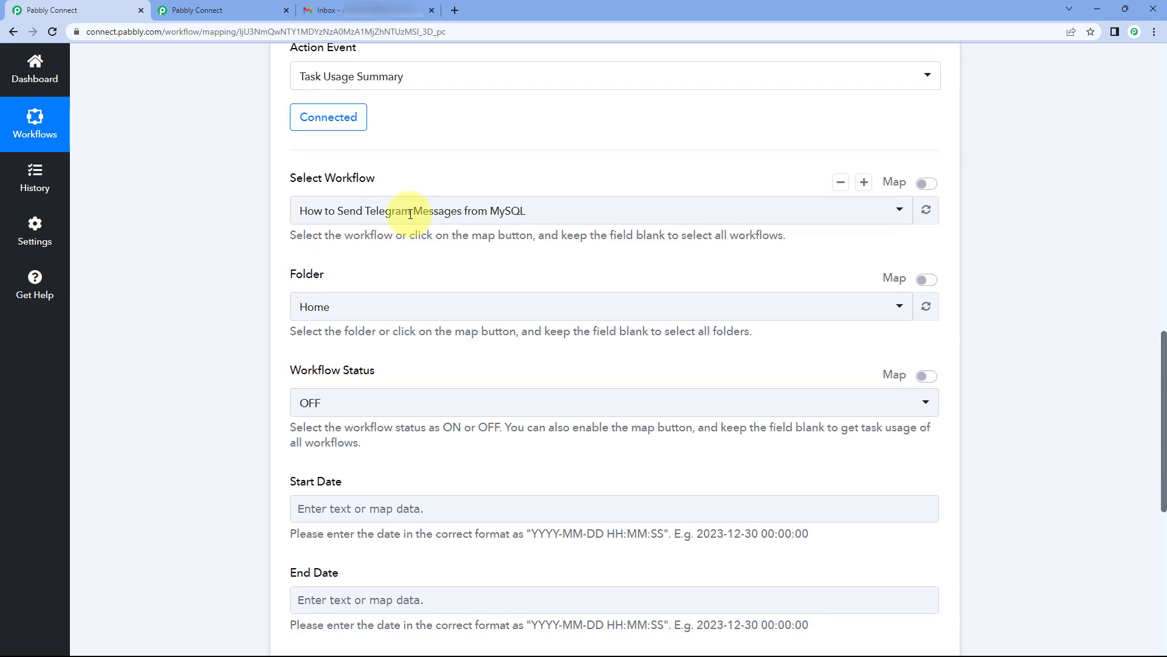
scroll(401, 234, "down", 3)
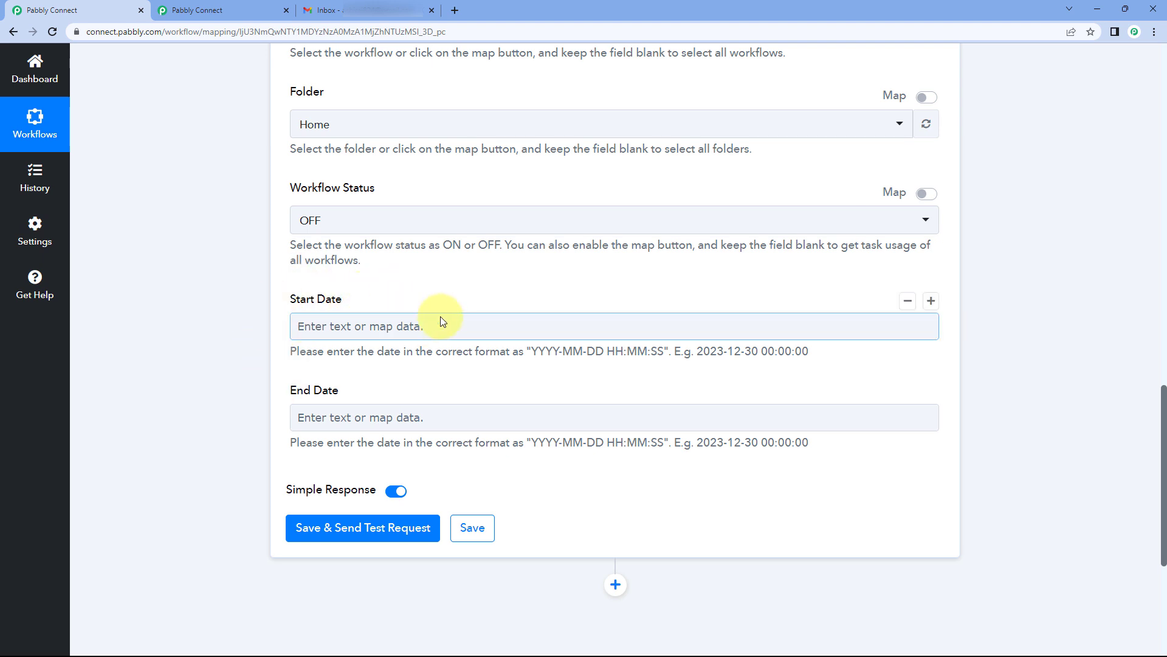
scroll(463, 305, "up", 4)
scroll(480, 328, "down", 2)
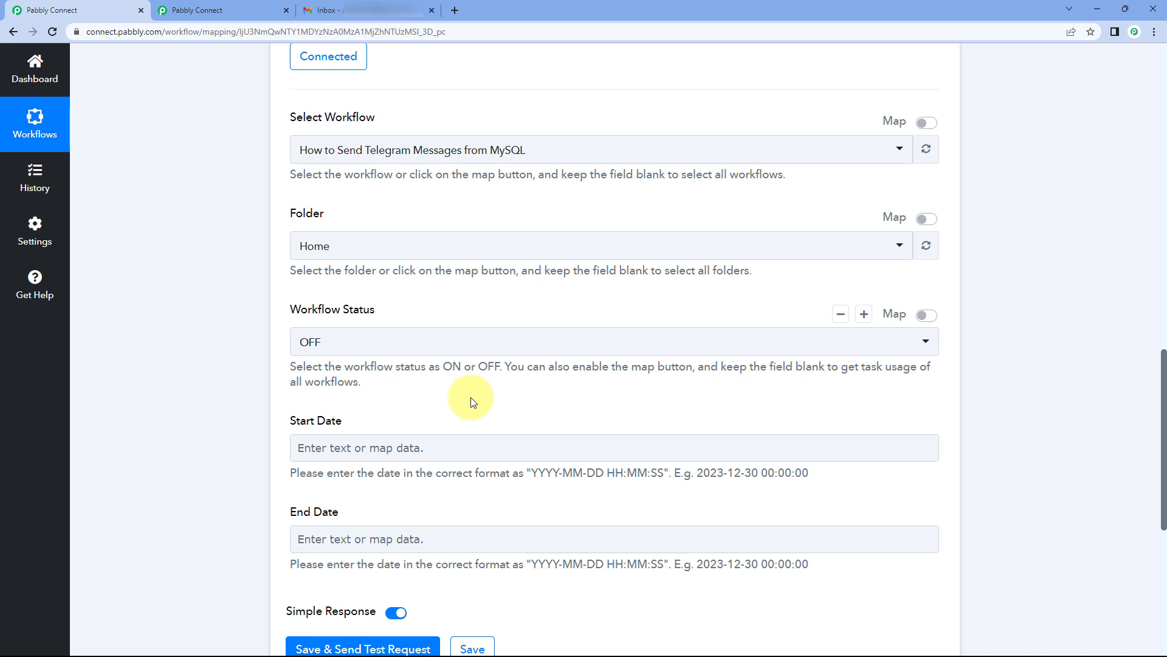
scroll(471, 401, "up", 15)
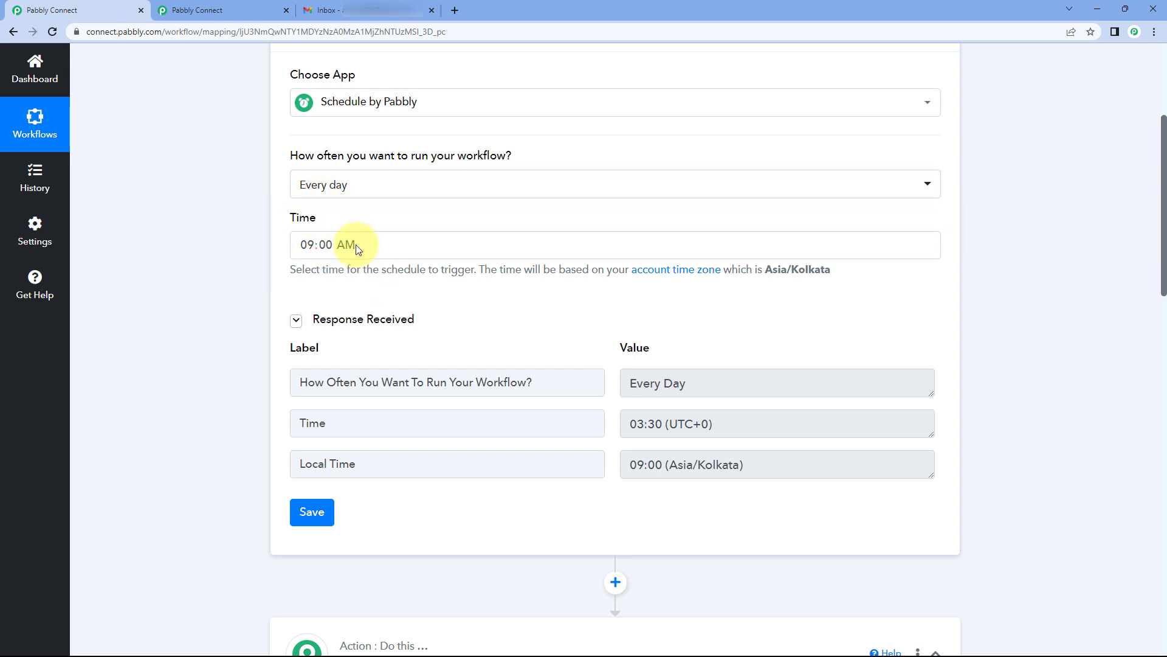
scroll(517, 286, "down", 7)
scroll(506, 294, "down", 6)
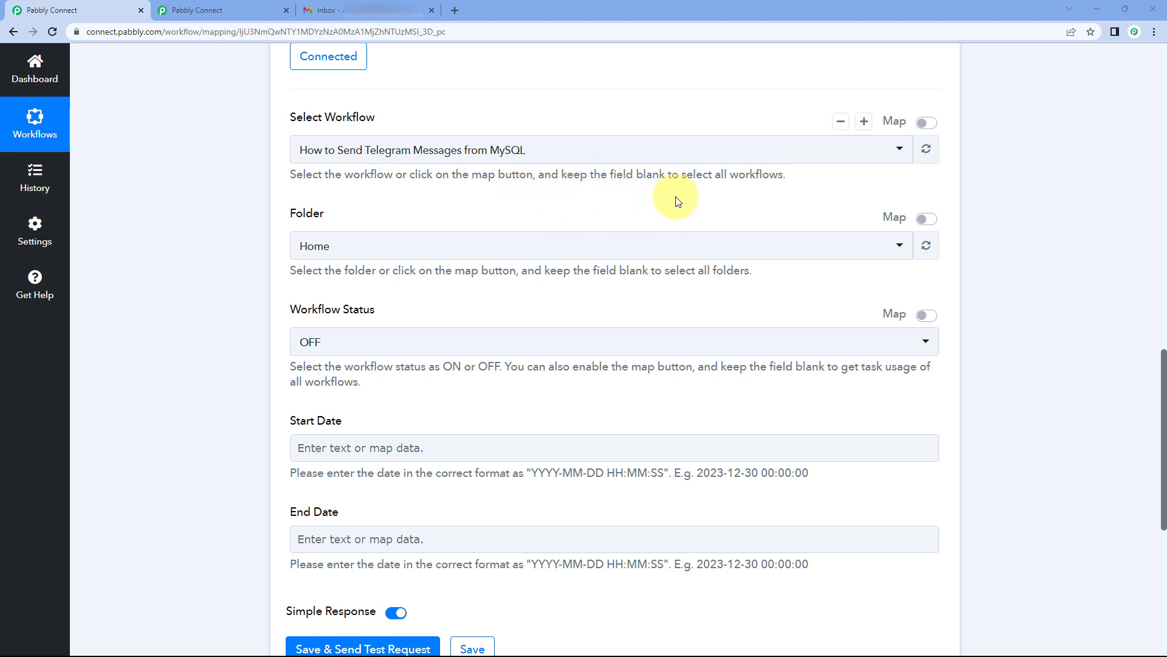
scroll(639, 210, "down", 3)
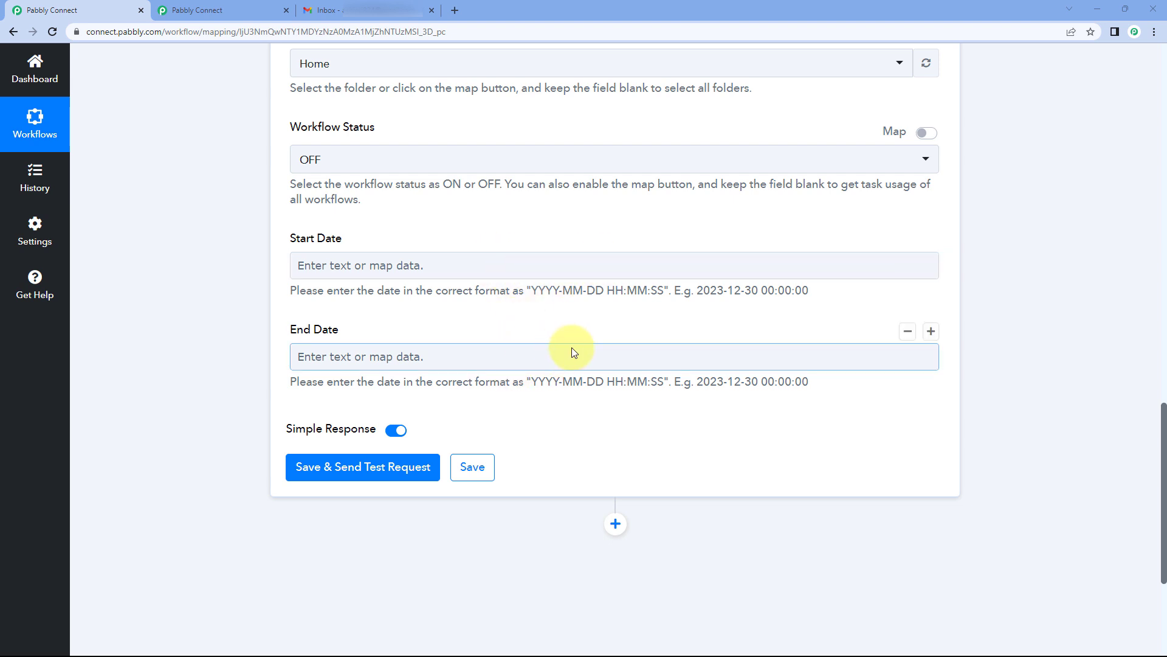
left_click_drag(533, 290, 661, 290)
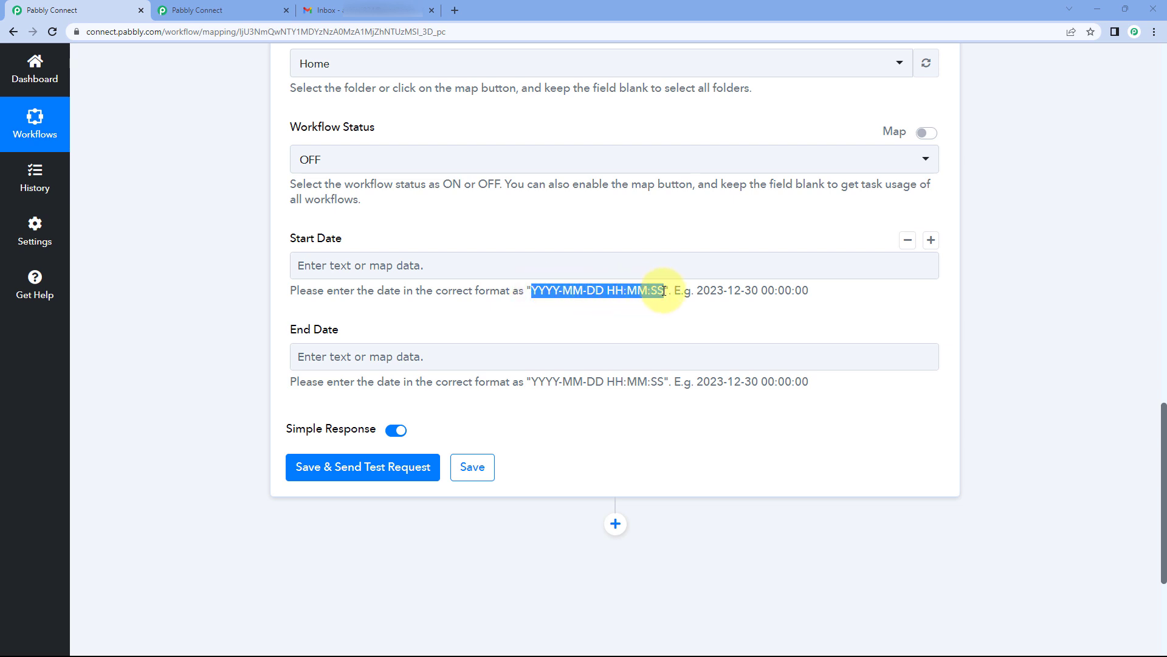
left_click(606, 295)
left_click_drag(602, 292, 551, 295)
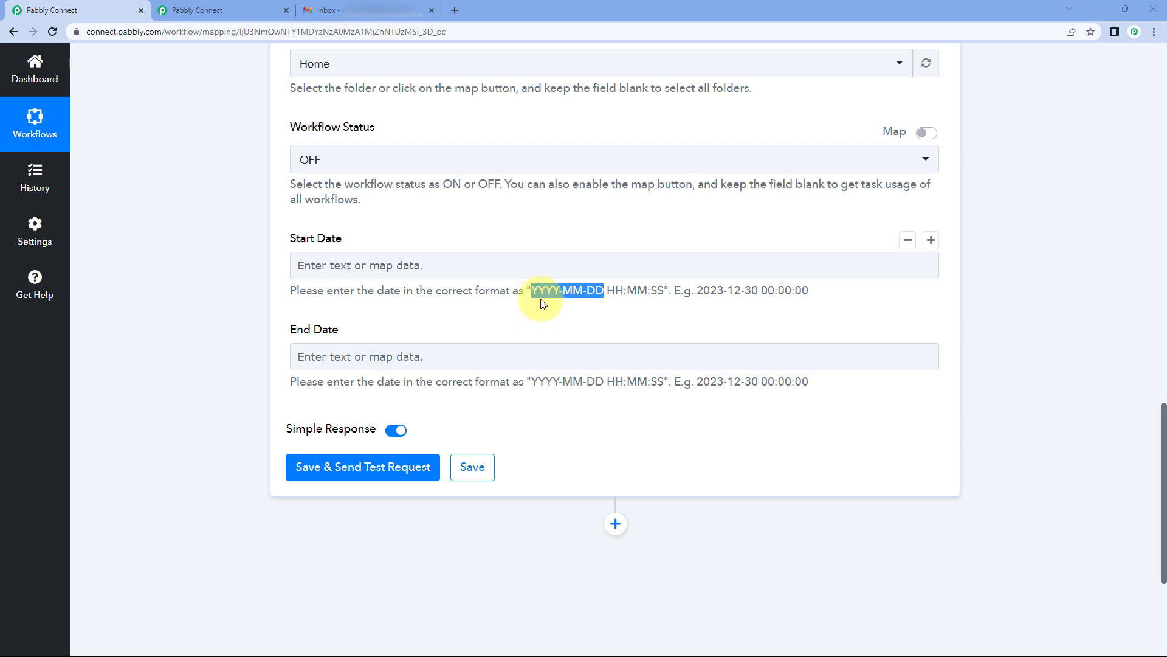
left_click(556, 268)
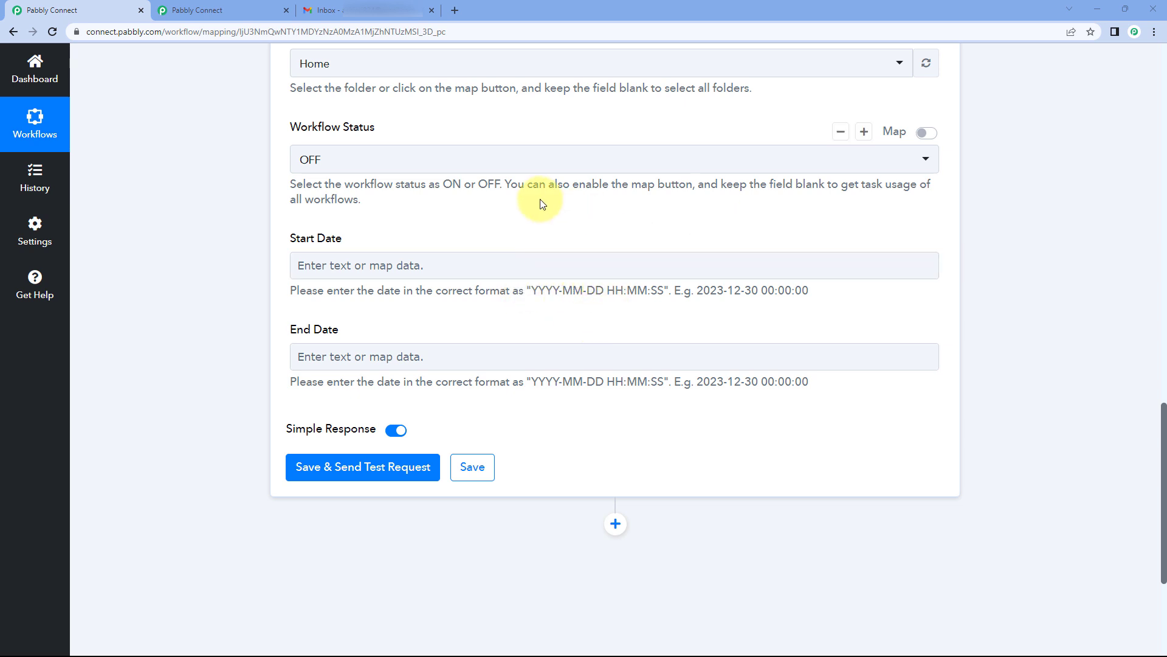
scroll(594, 250, "up", 2)
scroll(594, 249, "up", 8)
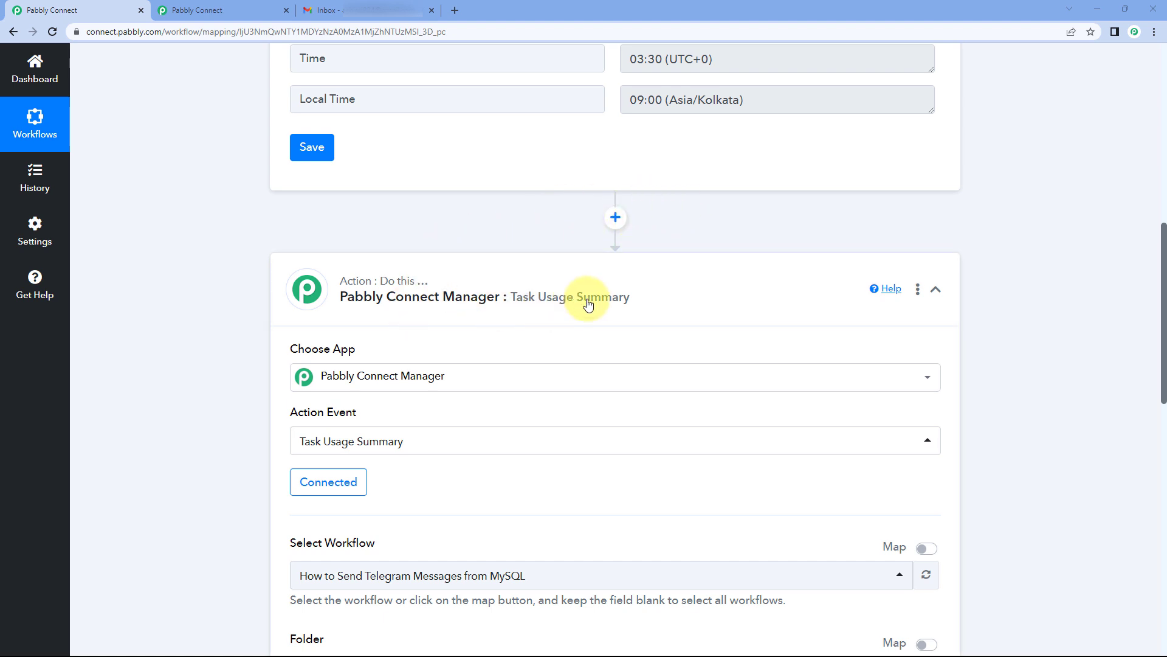
Step: Add a Date/Time Formatter step above Task Usage Summary with the Modify Current Date event
left_click(617, 222)
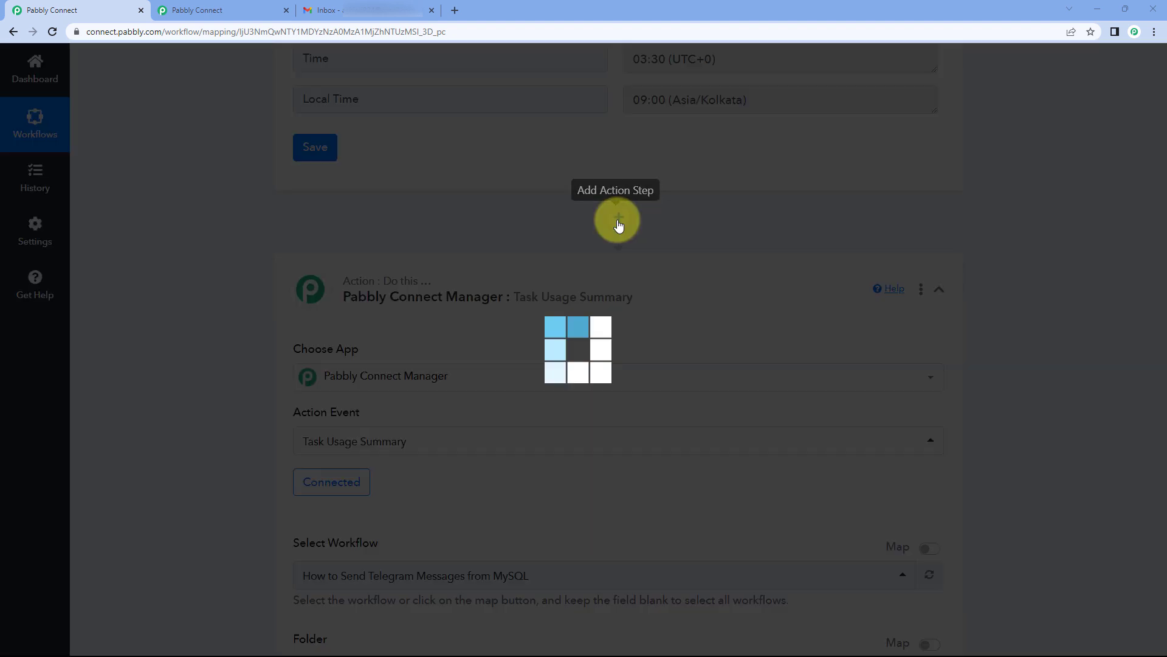
scroll(208, 275, "down", 2)
type("Date")
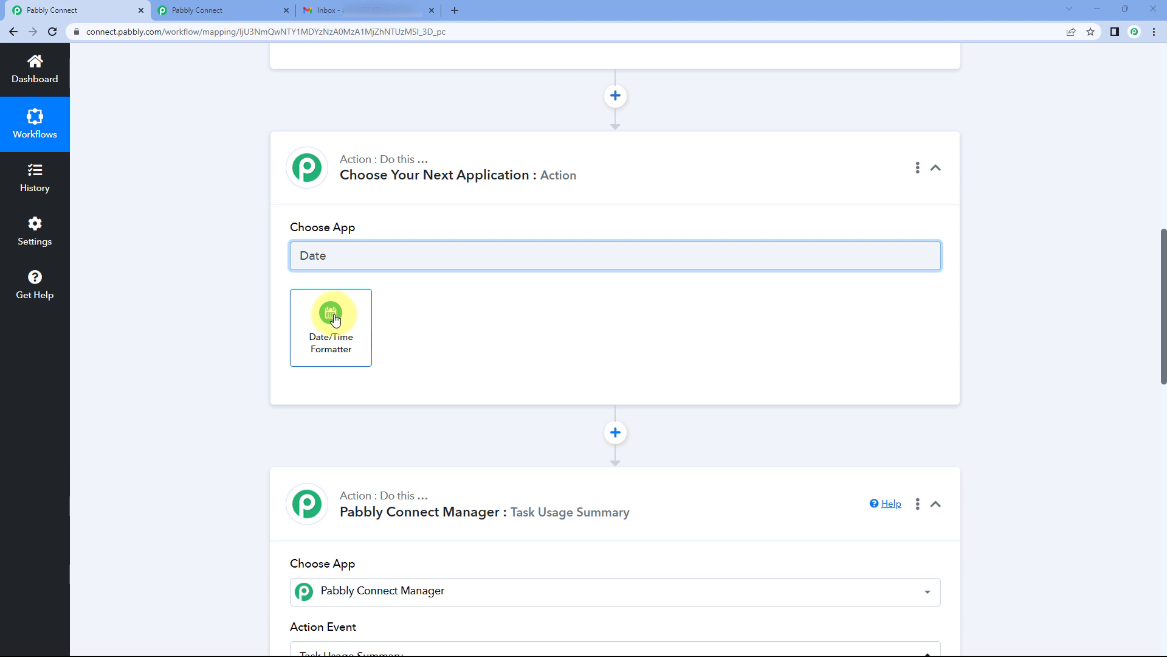
left_click(335, 320)
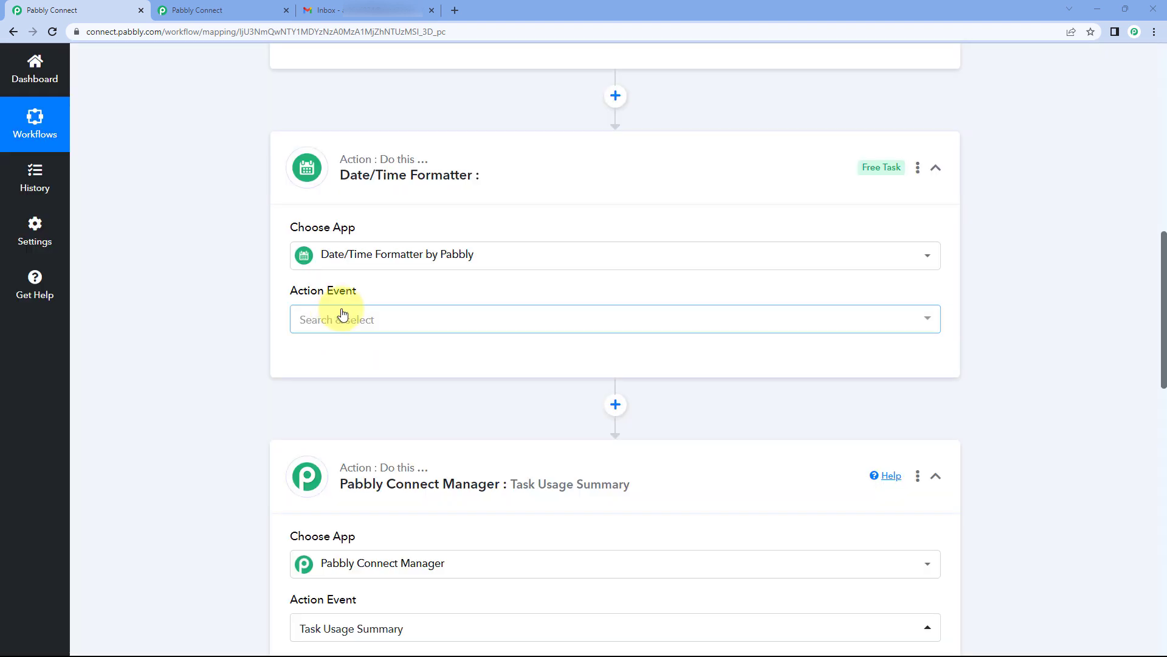
scroll(339, 312, "down", 1)
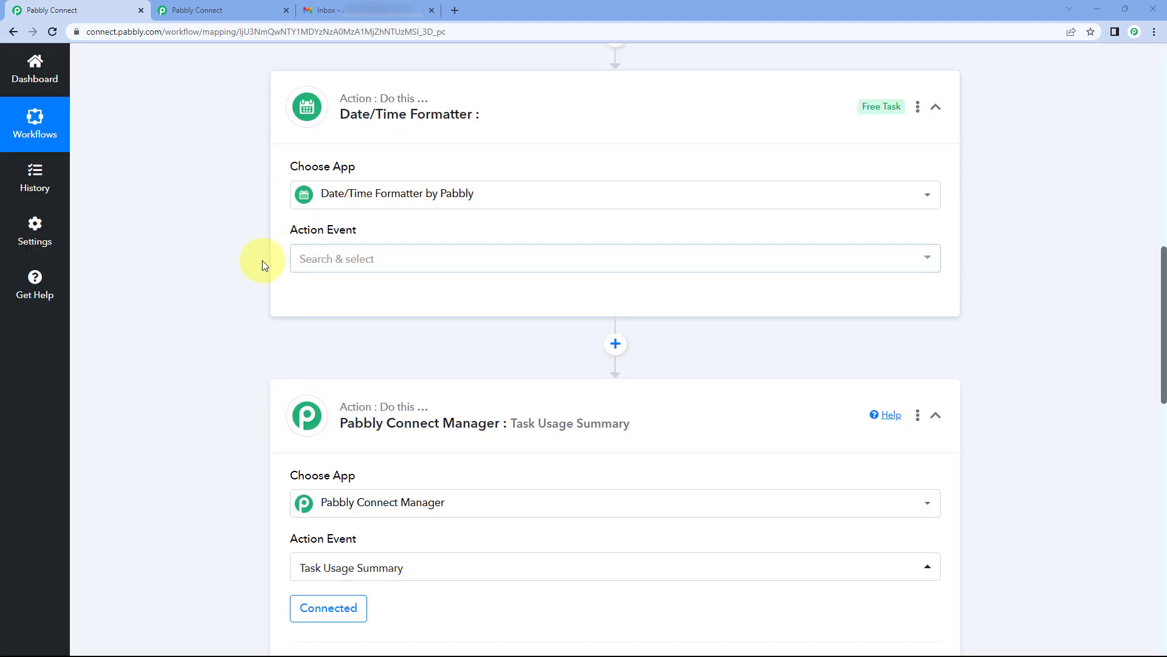
left_click(396, 260)
scroll(251, 271, "down", 2)
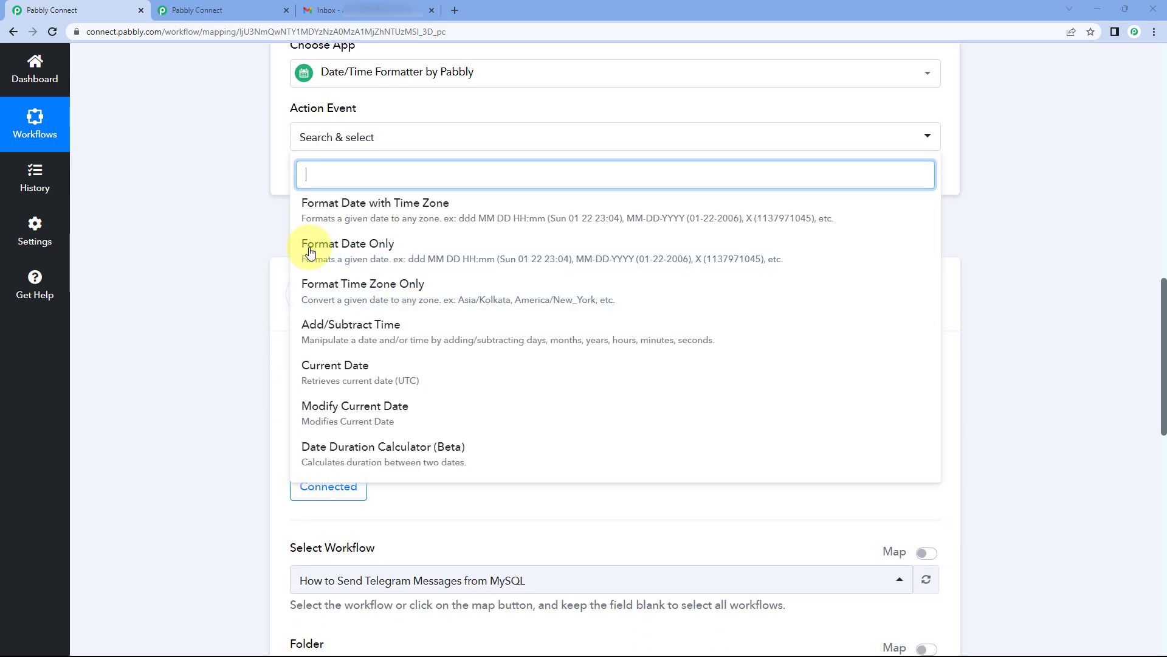
left_click(386, 415)
scroll(310, 417, "up", 1)
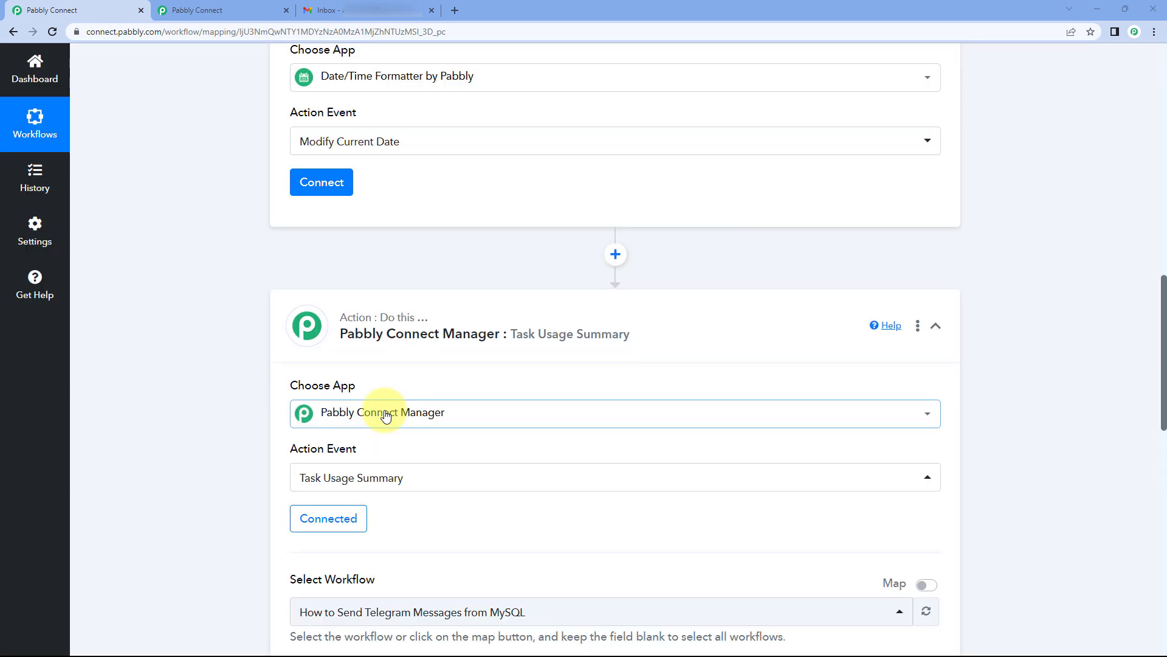
Step: Connect the Modify Current Date step and keep its Date Format at YYYY-MM-DD
left_click(303, 251)
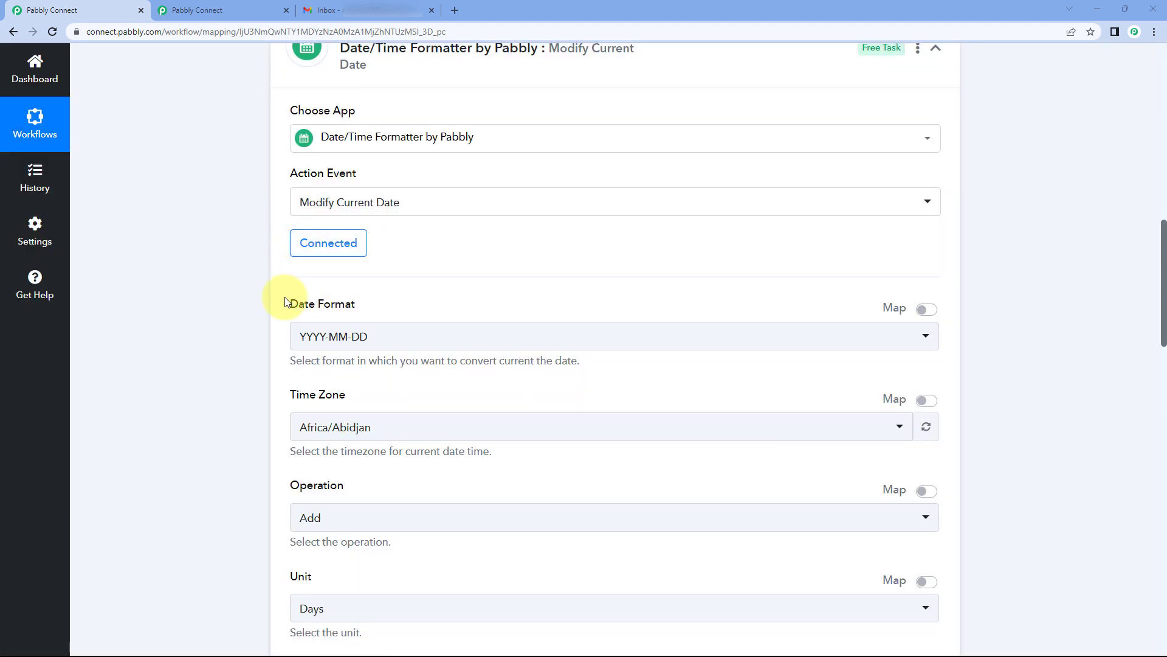
scroll(292, 324, "down", 5)
scroll(292, 324, "down", 15)
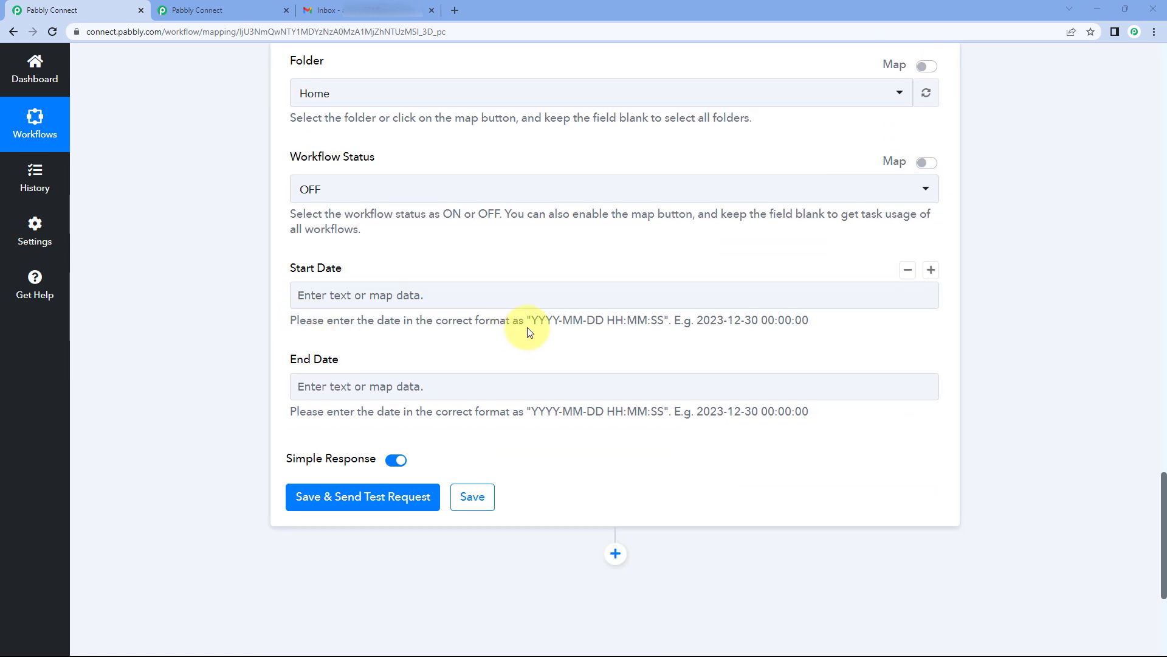
left_click_drag(547, 320, 606, 325)
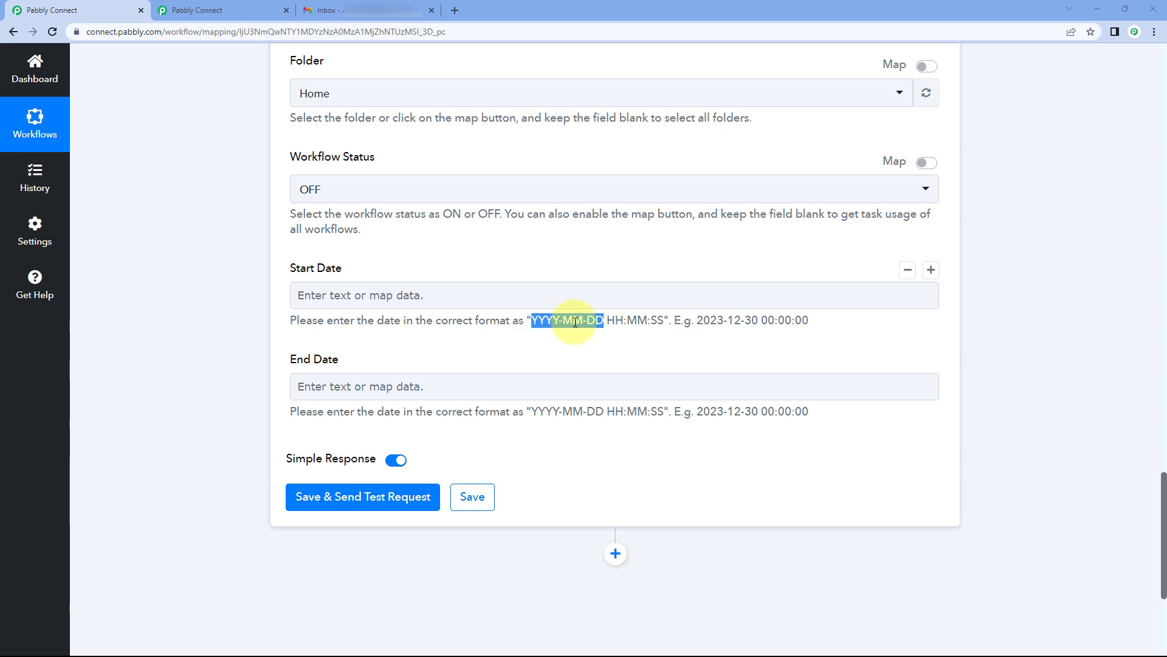
left_click(584, 262)
scroll(584, 261, "up", 10)
scroll(550, 266, "up", 6)
left_click(389, 155)
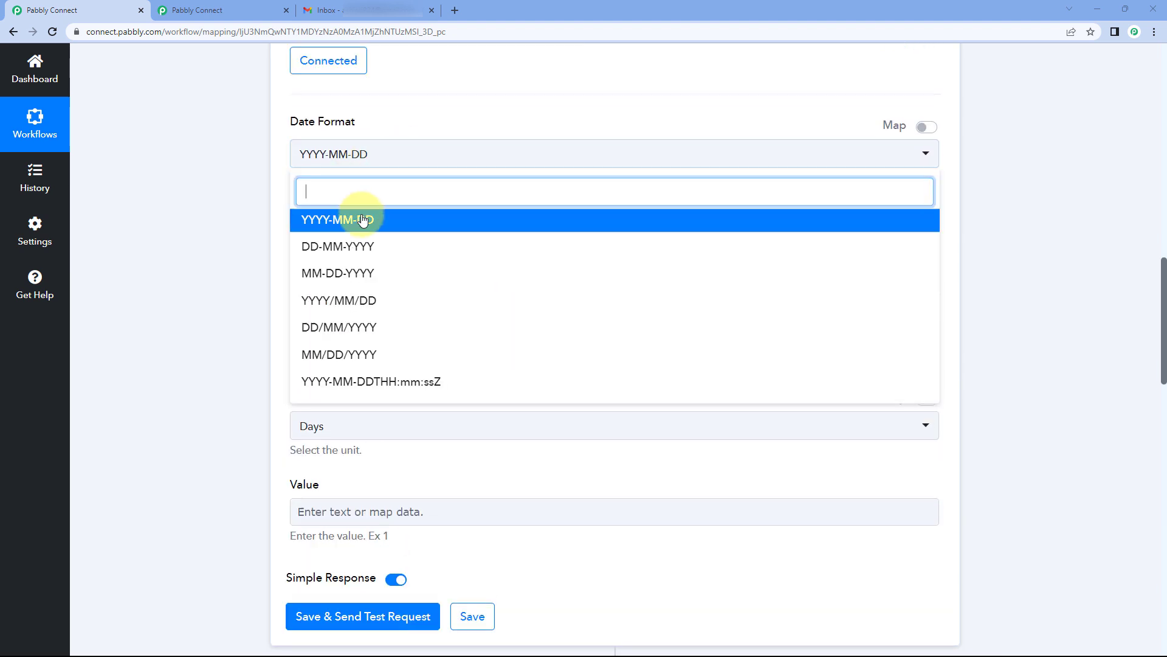
left_click(368, 223)
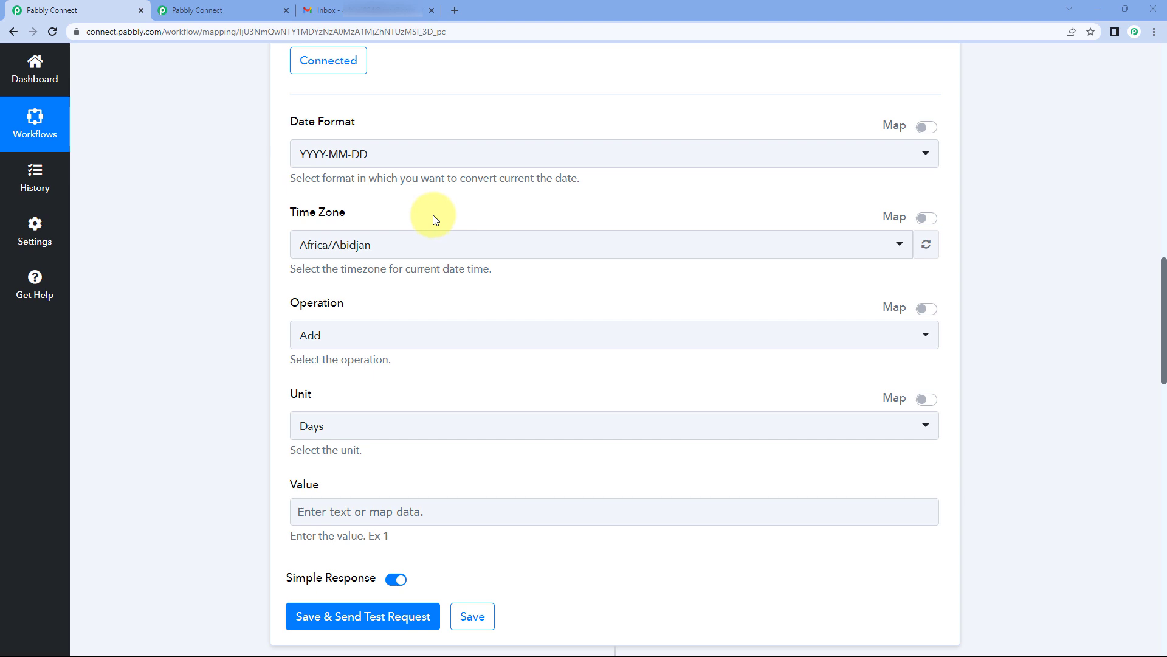
Step: Search 'kol' and set the formatter's time zone to Asia/Kolkata
left_click(412, 247)
type("kol")
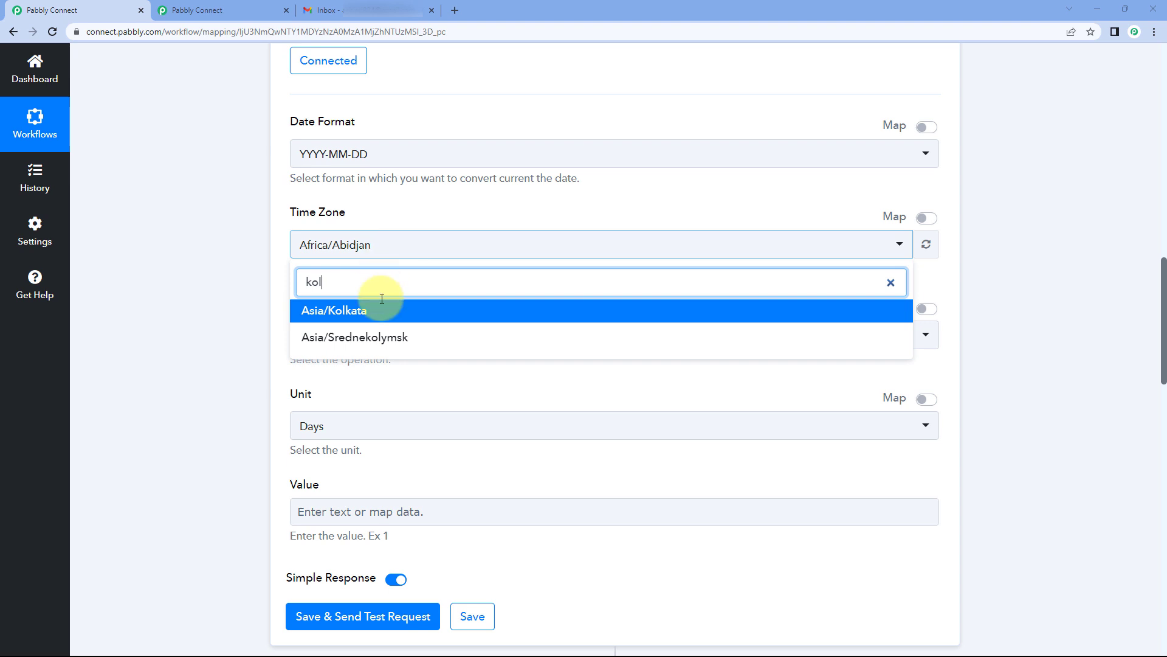
left_click(358, 306)
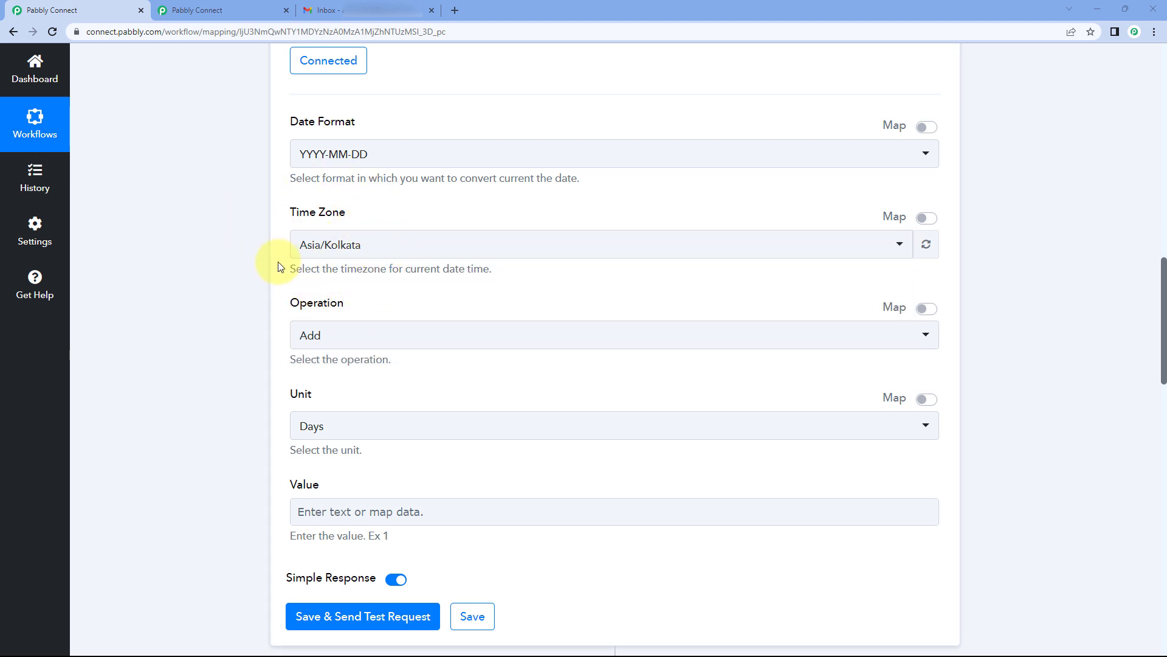
scroll(279, 269, "down", 1)
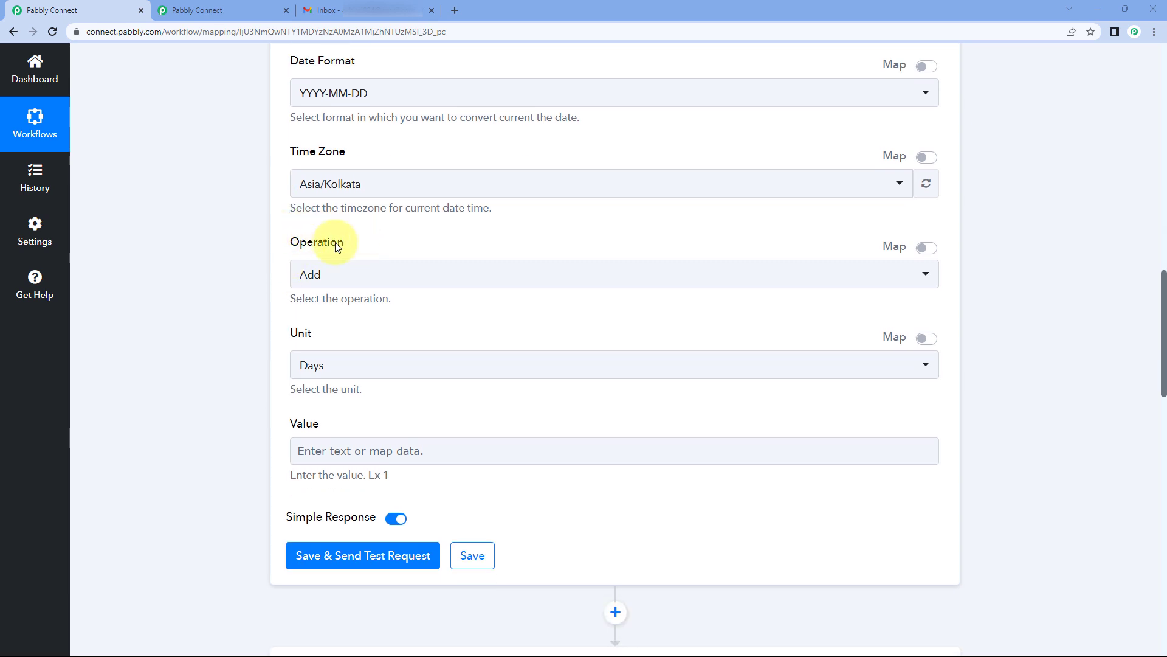
scroll(351, 253, "up", 3)
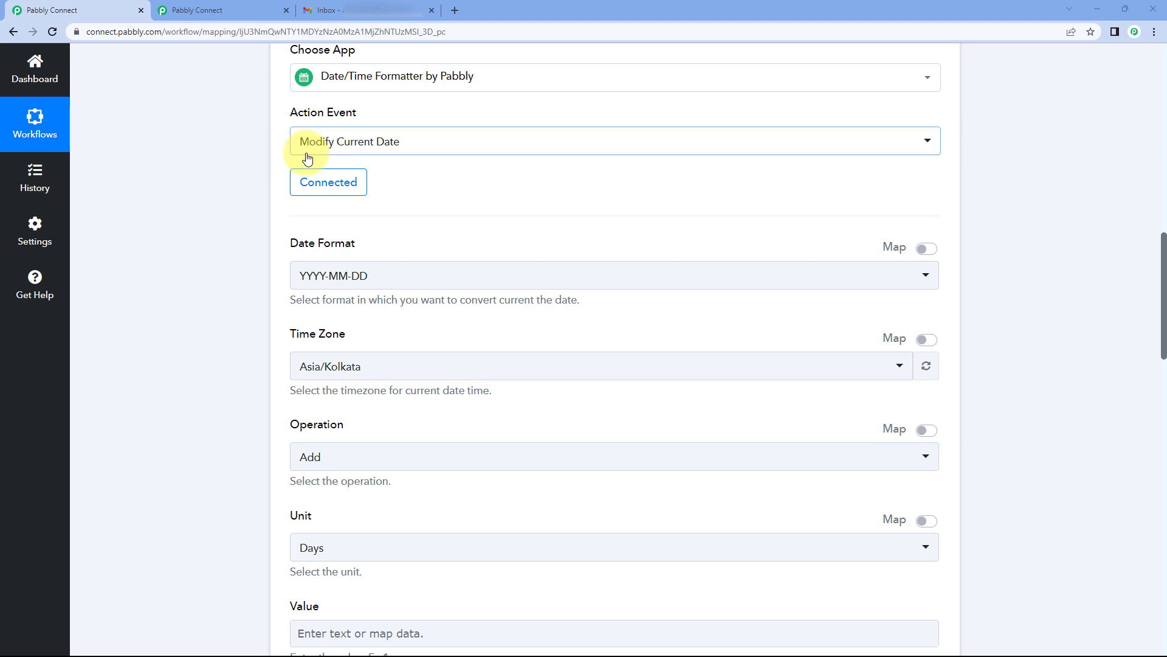
scroll(362, 228, "down", 1)
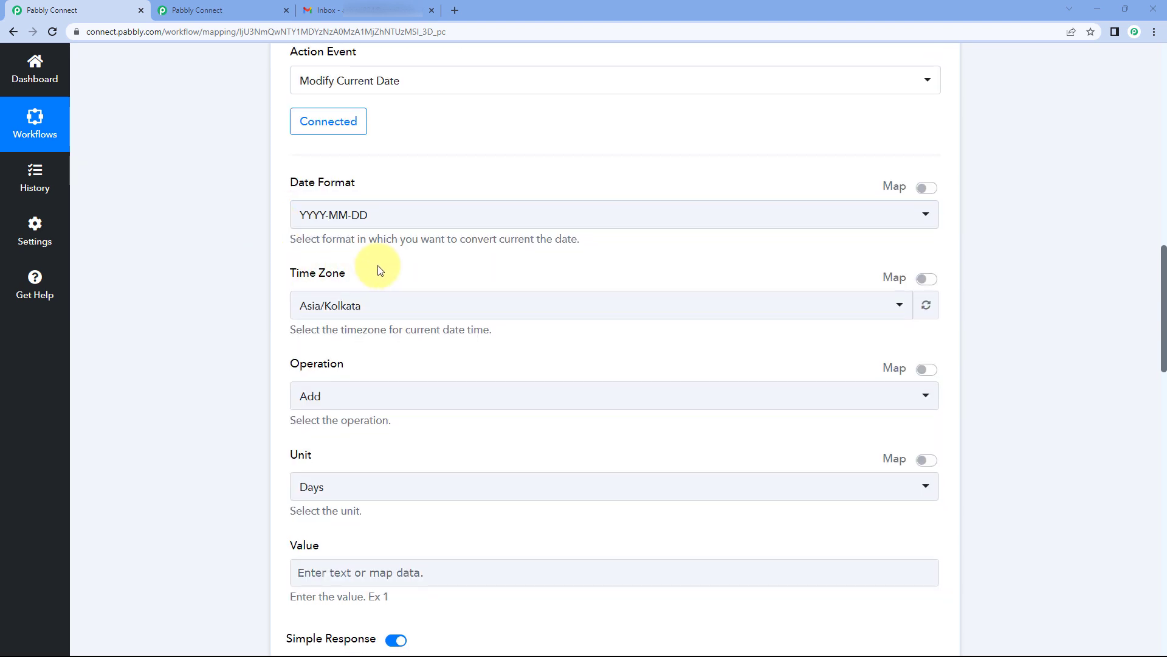
scroll(376, 270, "down", 1)
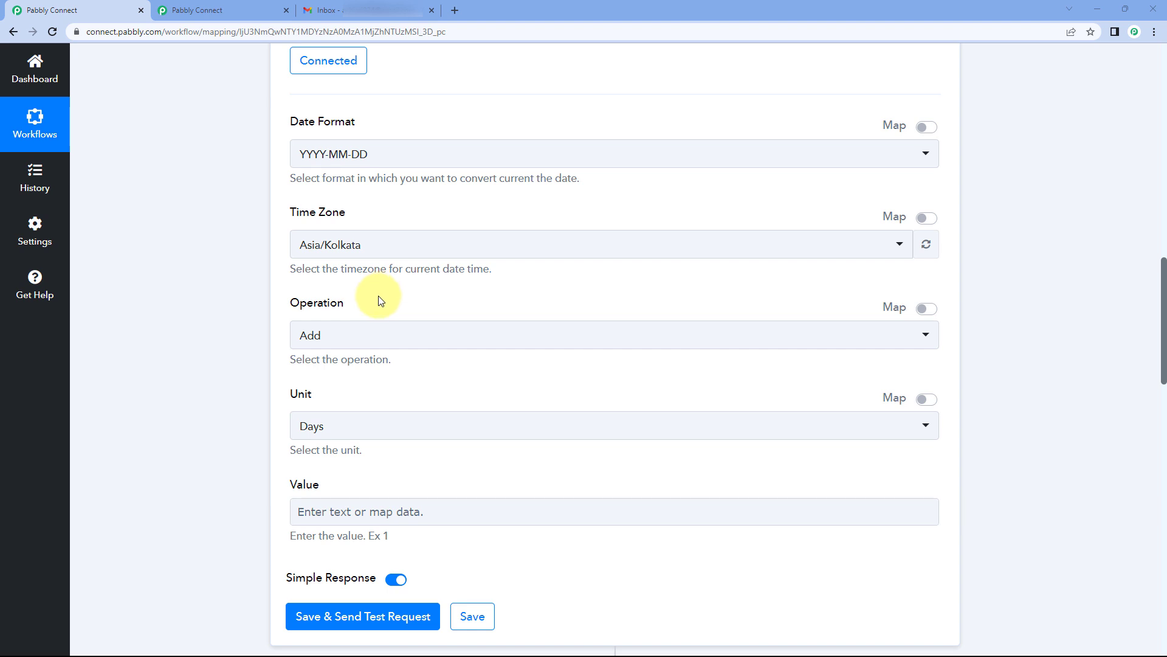
scroll(379, 300, "down", 1)
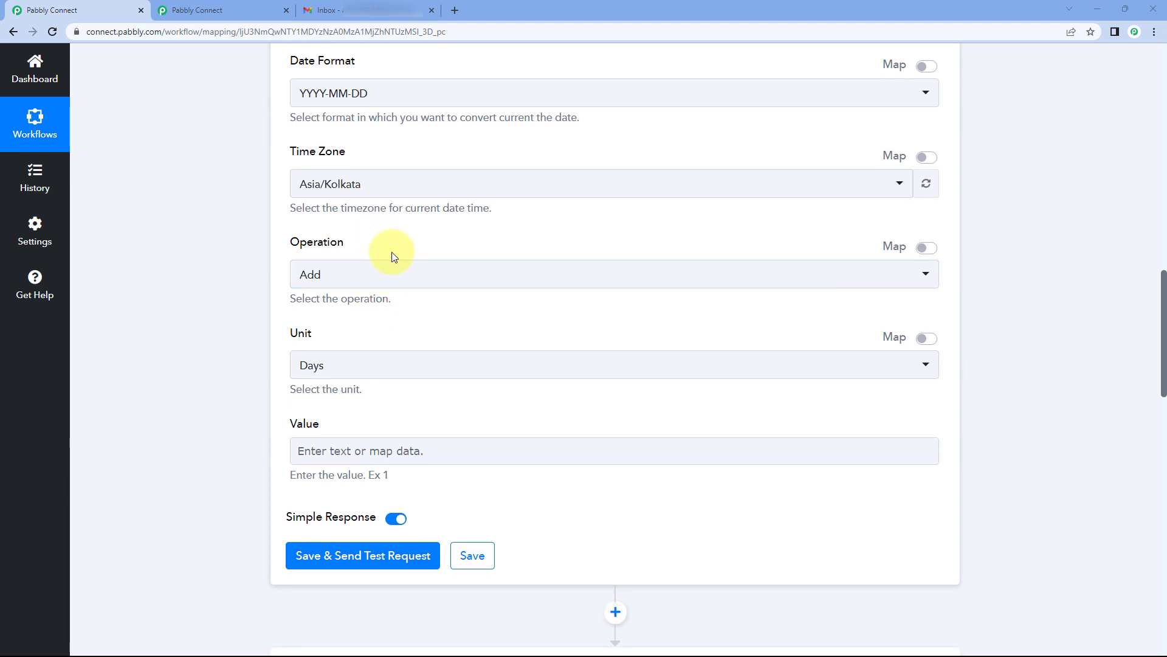
Step: Subtract 1 day from the current date, then save and test to get 2023-05-09
left_click(352, 276)
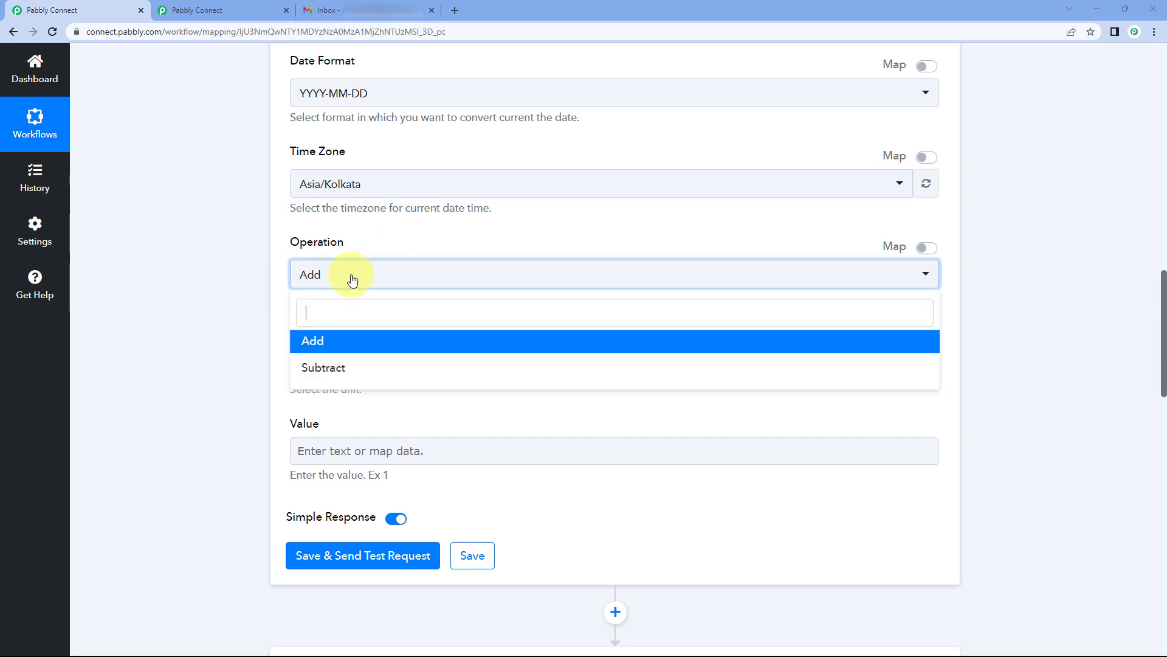
left_click(323, 368)
left_click(339, 364)
left_click(334, 431)
left_click(330, 462)
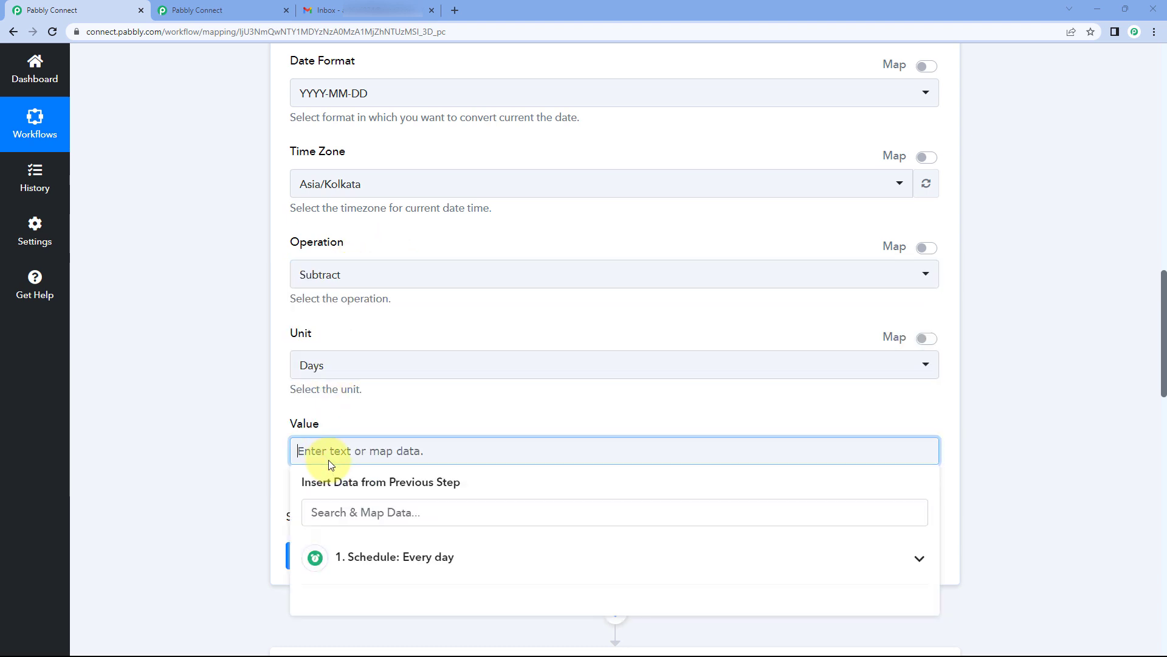
left_click(357, 428)
left_click(353, 557)
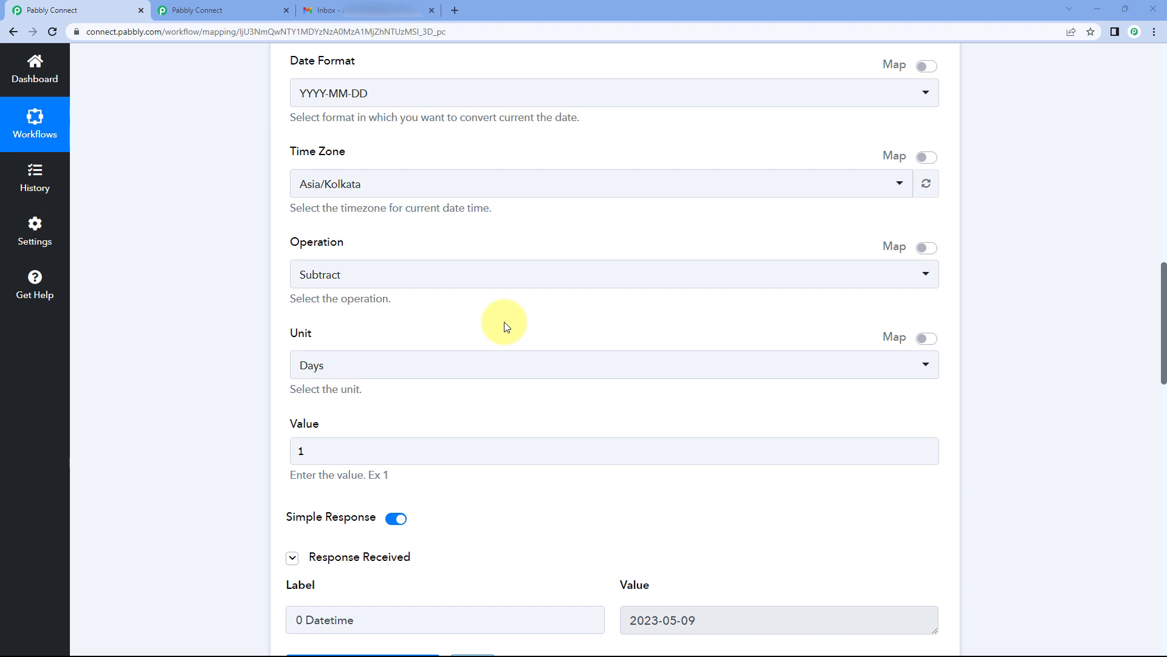
scroll(507, 327, "down", 3)
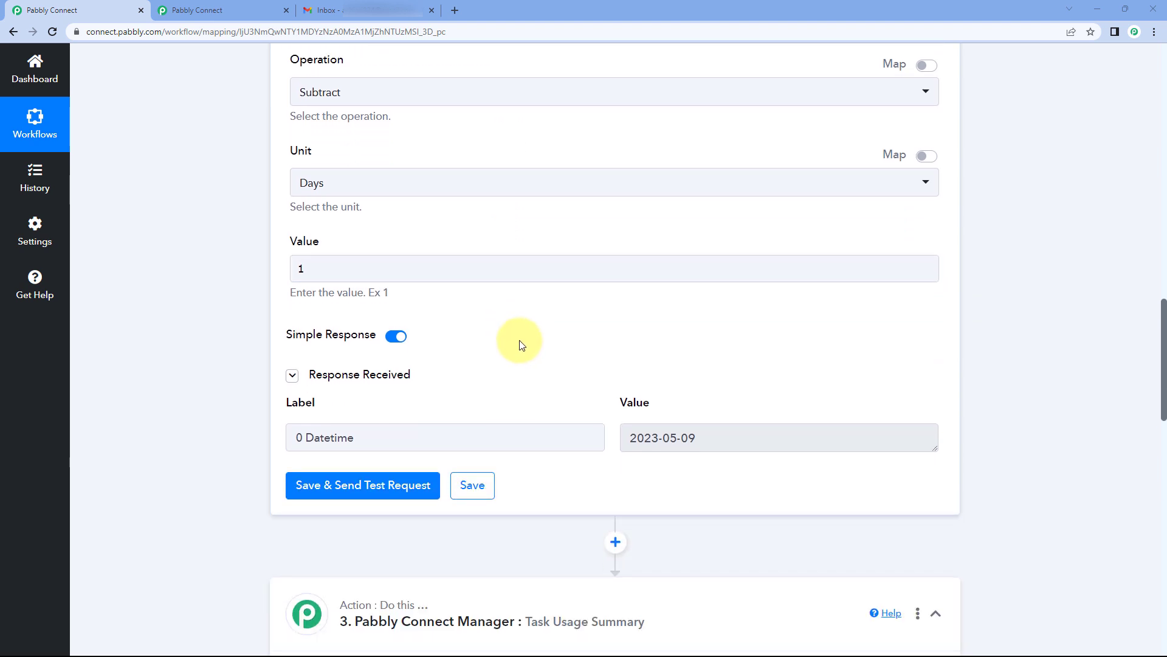
left_click(631, 440)
Step: Highlight the returned date 2023-05-09 in the test response
left_click_drag(631, 440, 706, 424)
left_click(665, 381)
left_click_drag(687, 438, 588, 398)
left_click(592, 386)
scroll(503, 402, "down", 3)
scroll(453, 385, "down", 13)
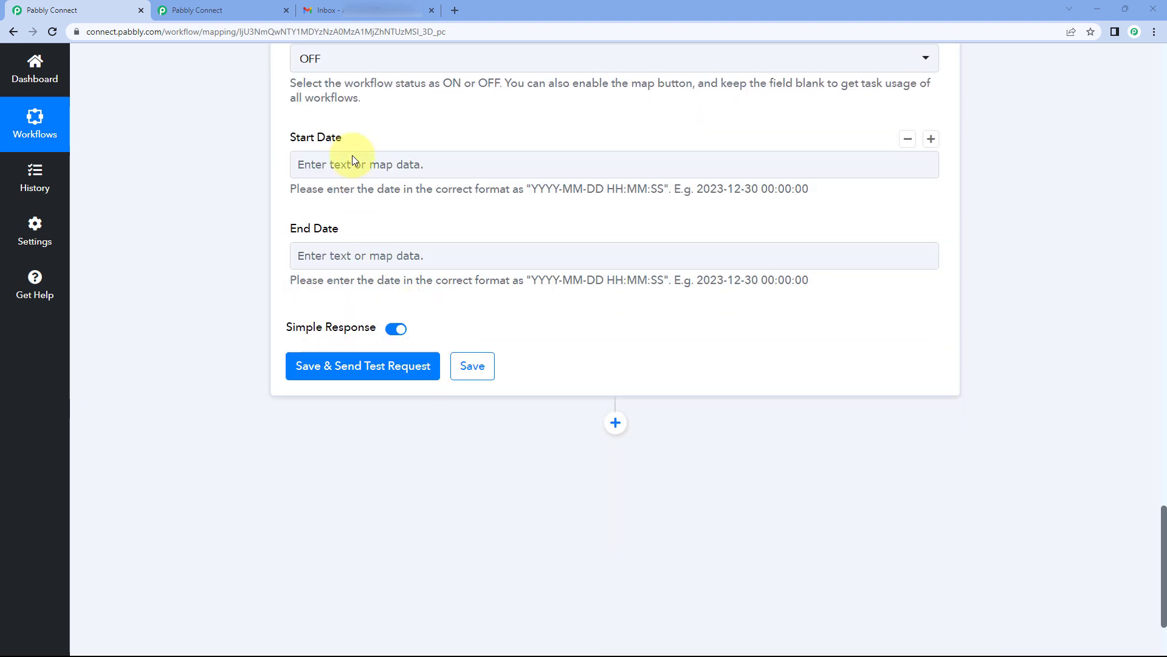
Step: Confirm the Task Usage Summary's existing Pabbly Connect Manager connection and save
left_click(366, 168)
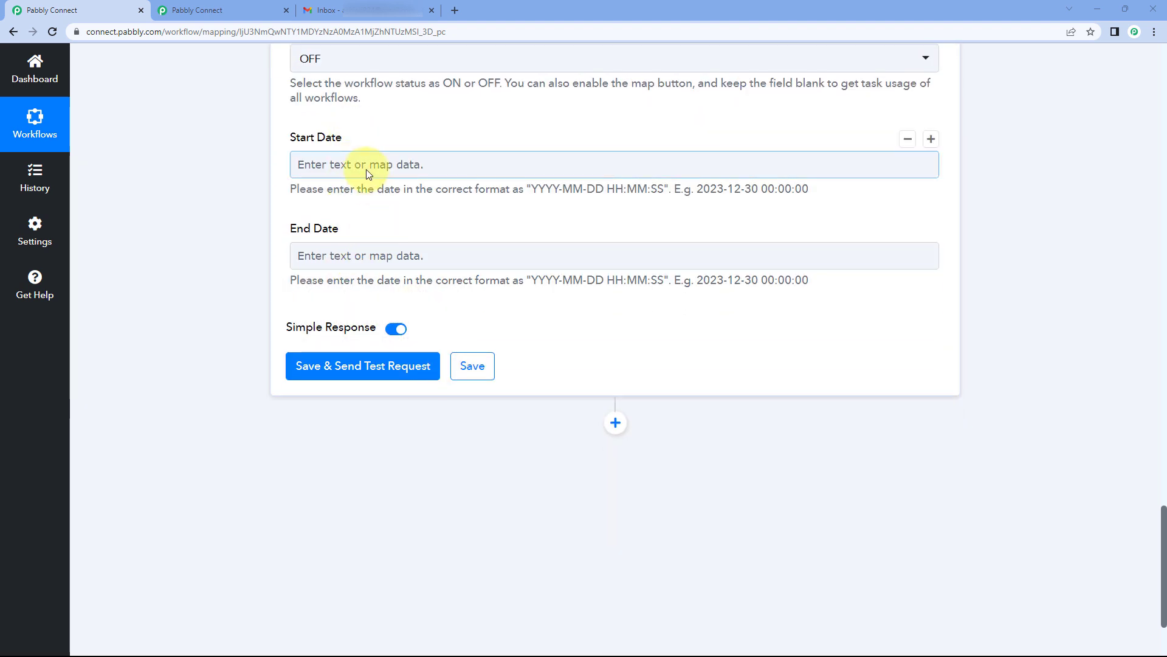
scroll(404, 143, "up", 1)
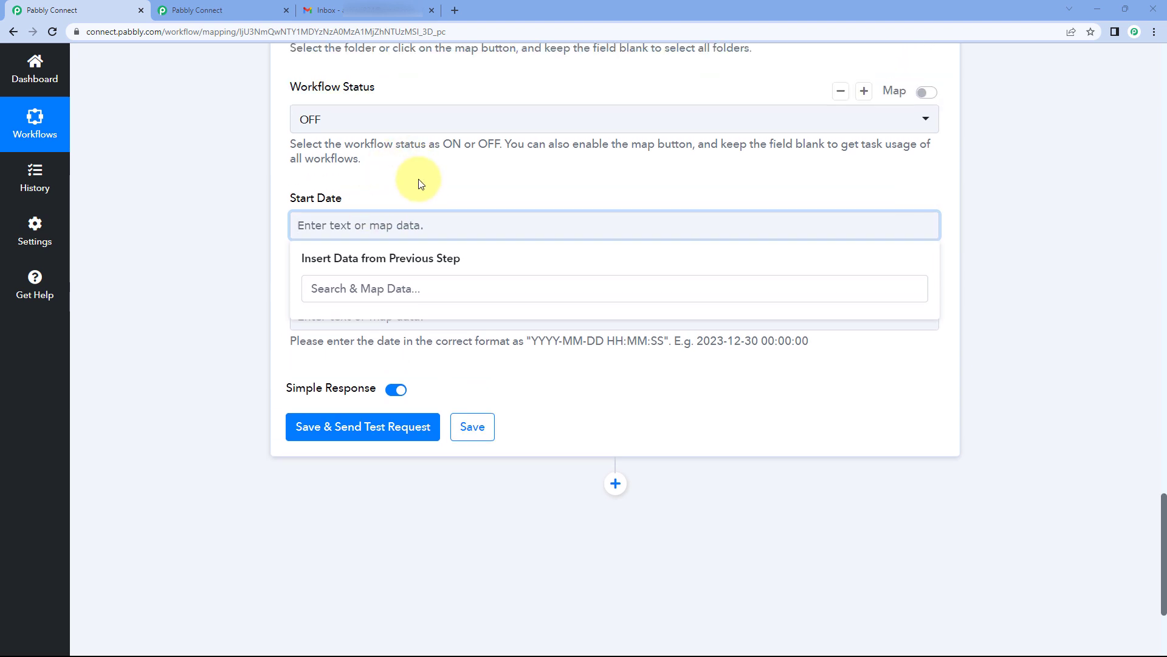
scroll(476, 193, "up", 13)
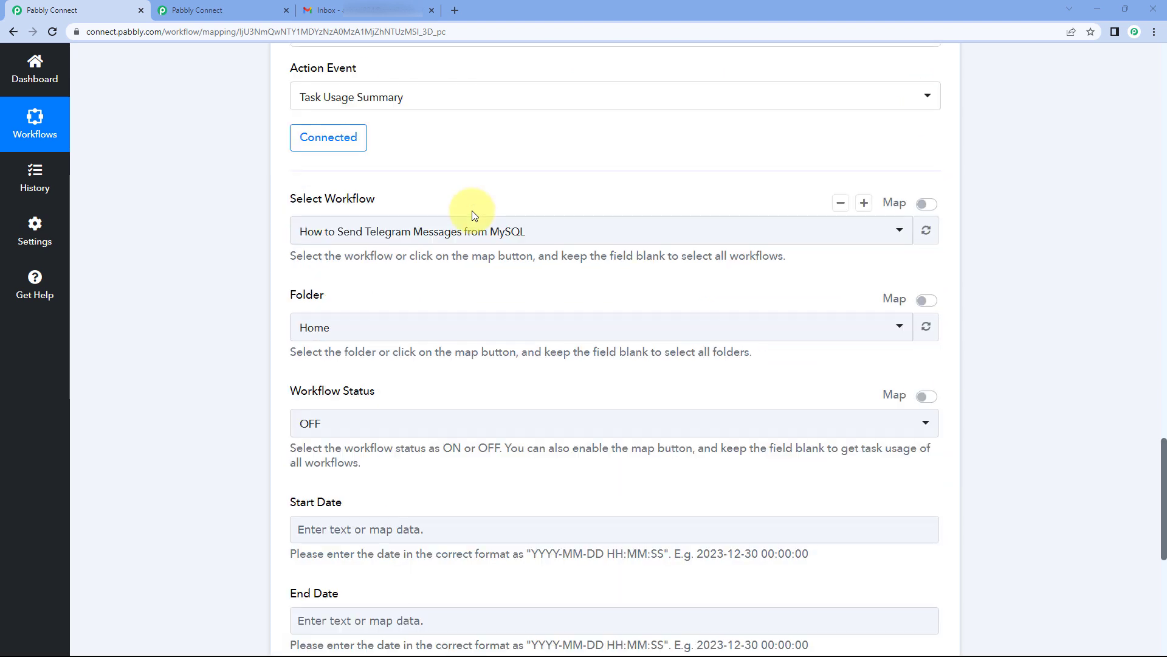
scroll(504, 271, "down", 5)
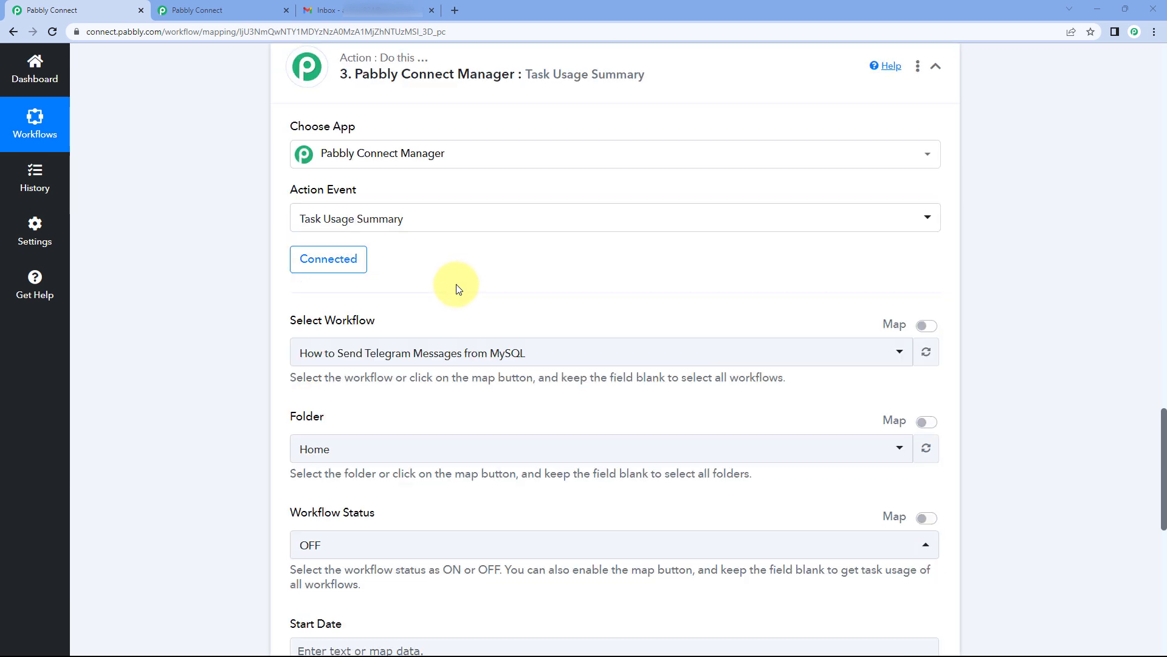
left_click(333, 260)
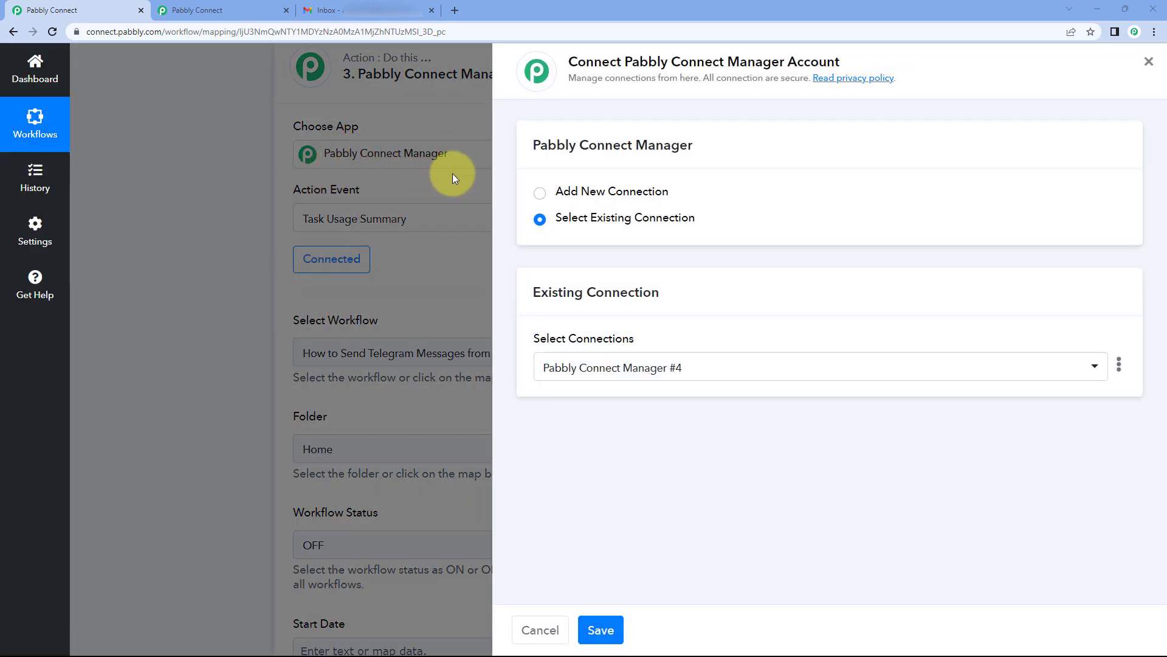
left_click(602, 630)
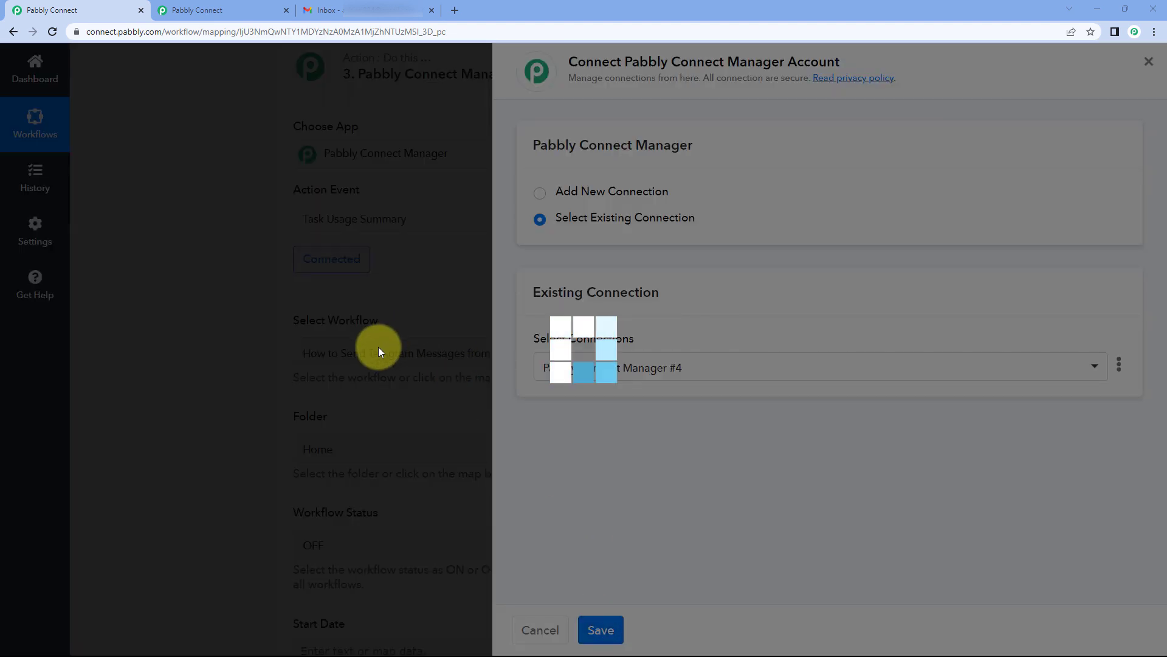
scroll(235, 365, "down", 6)
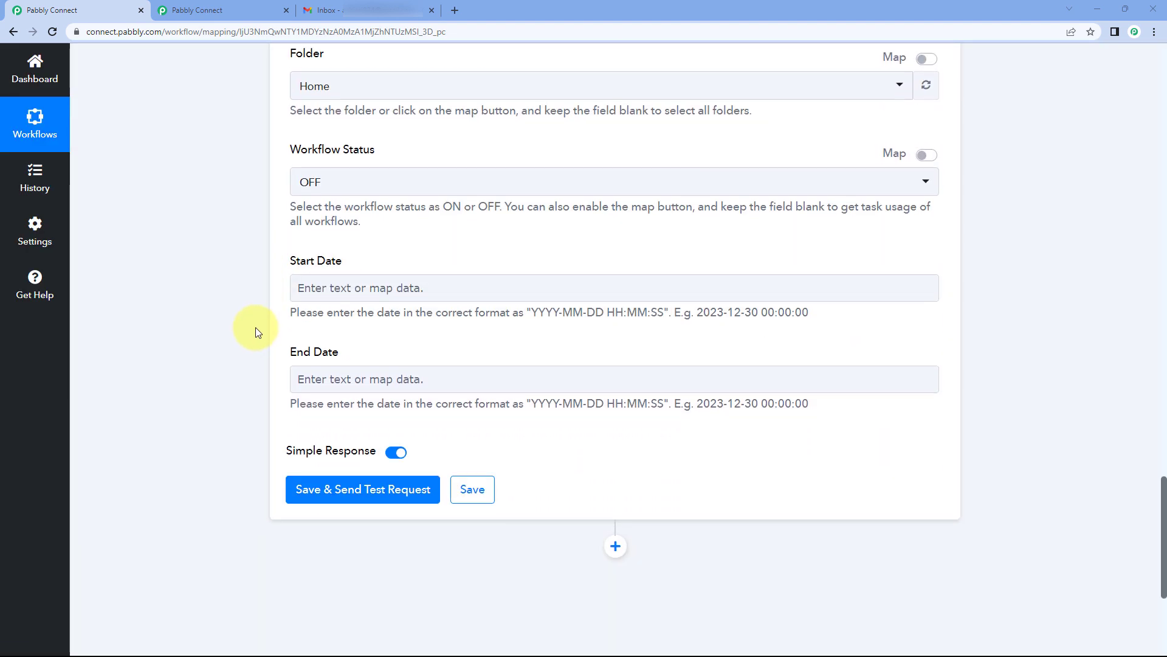
Step: Map the Date/Time Formatter's Datetime into Start Date, followed by 00:00:00
left_click(334, 287)
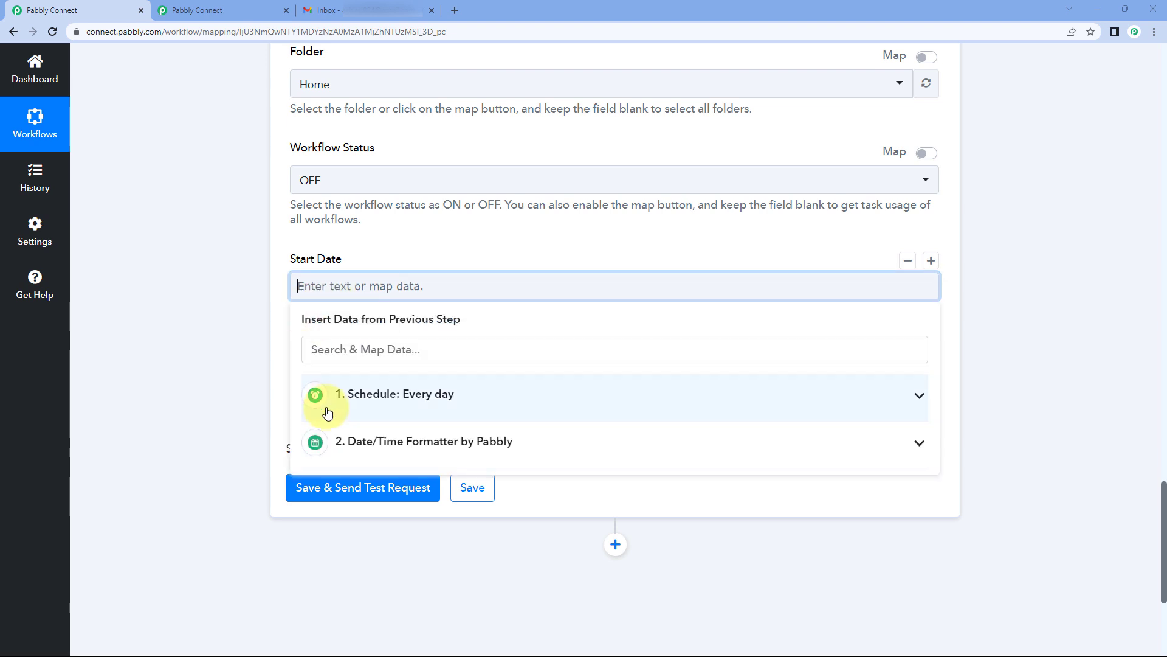
left_click(429, 443)
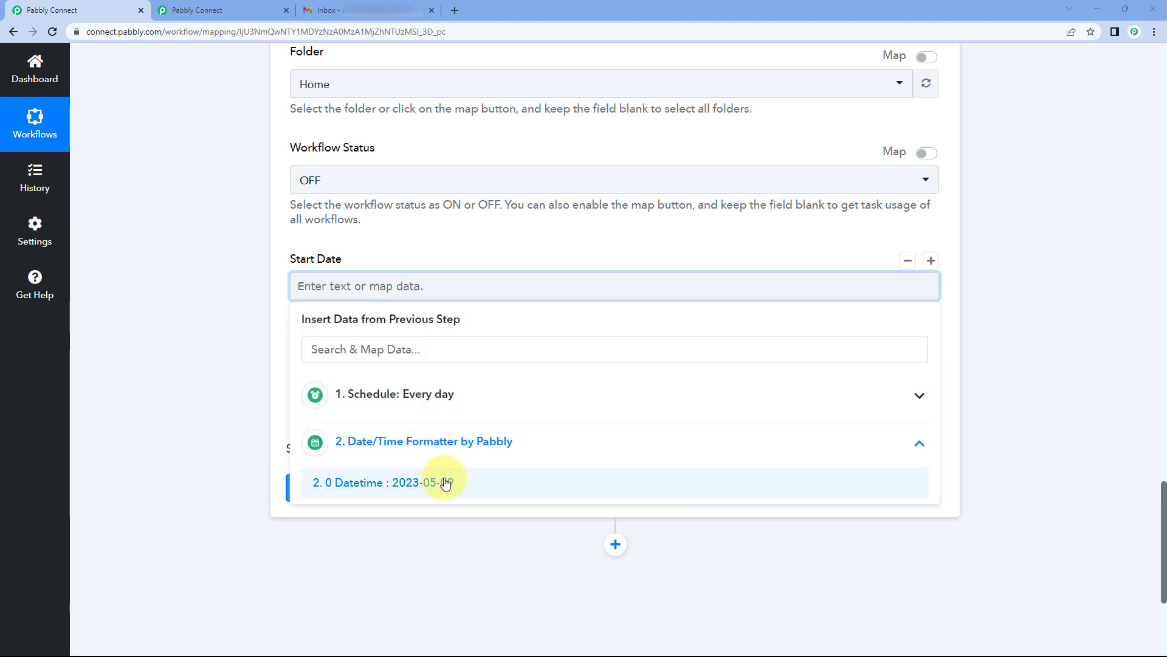
left_click(416, 483)
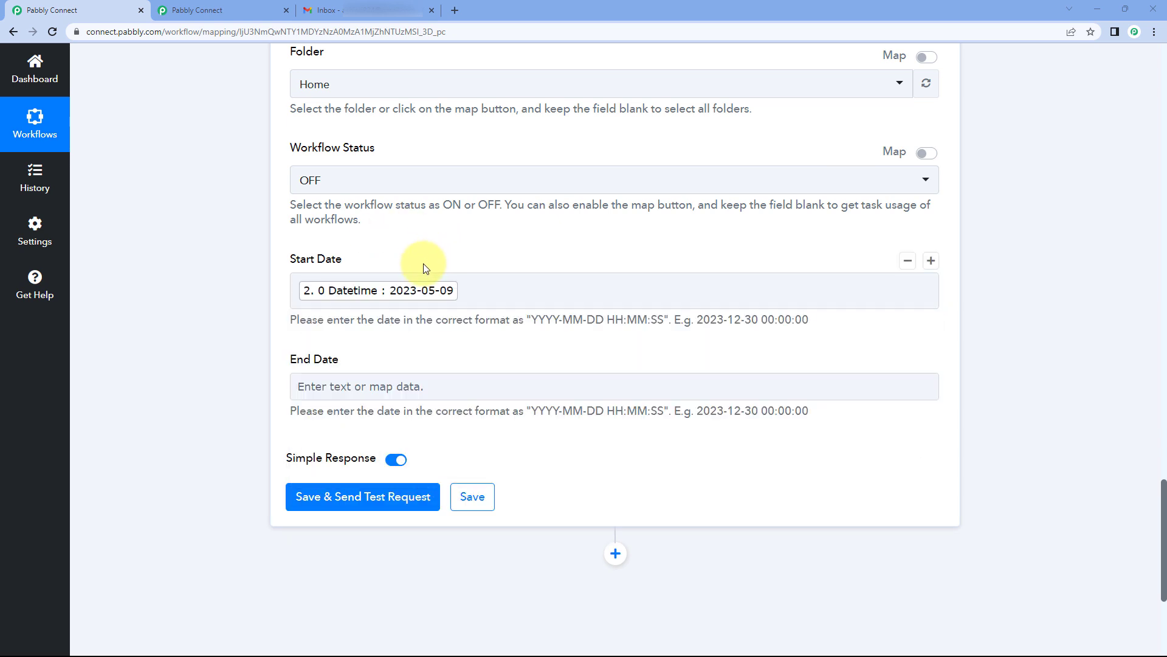
left_click(521, 283)
left_click(513, 251)
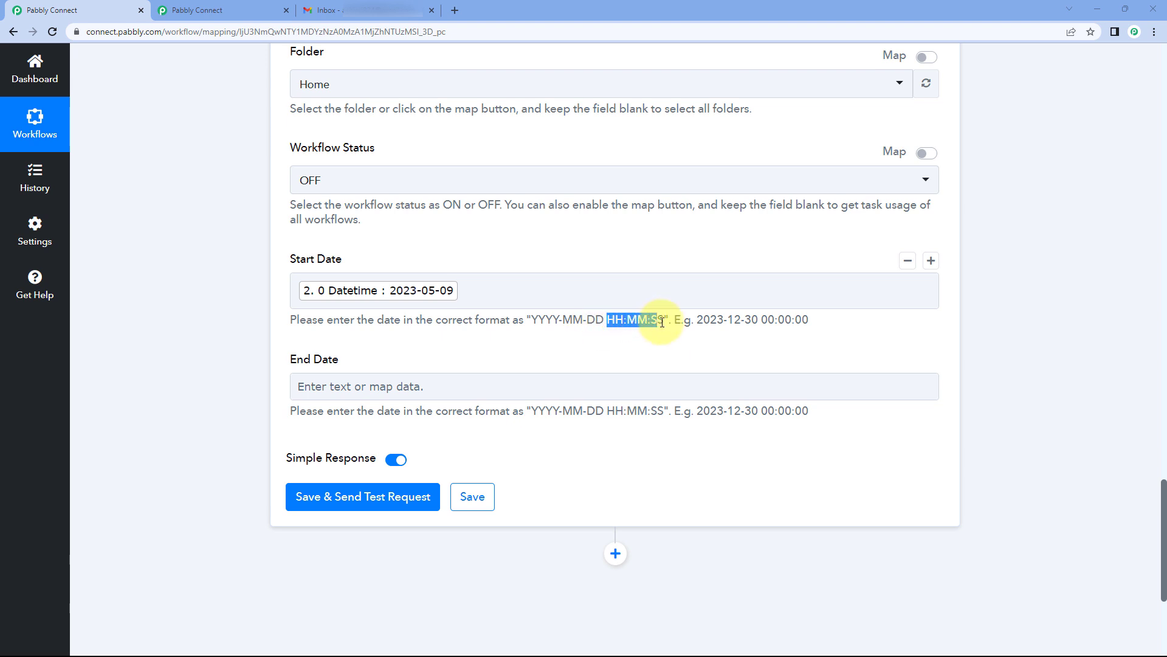
left_click(542, 289)
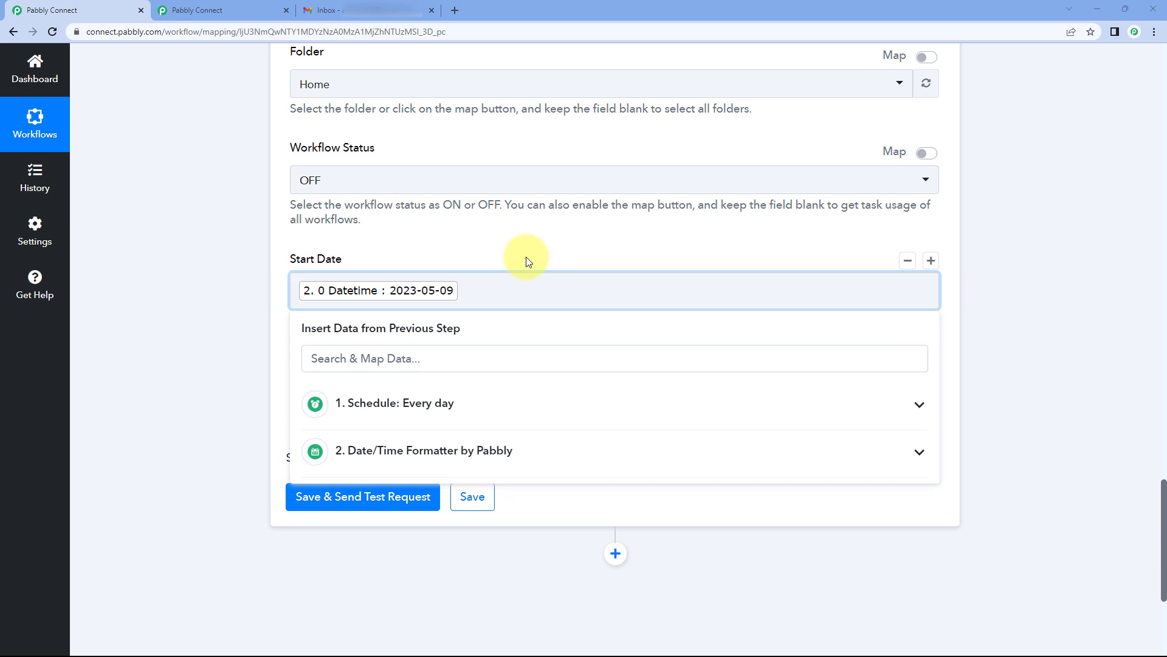
type("1")
key("BackSpace")
type("00:00:00")
left_click(526, 261)
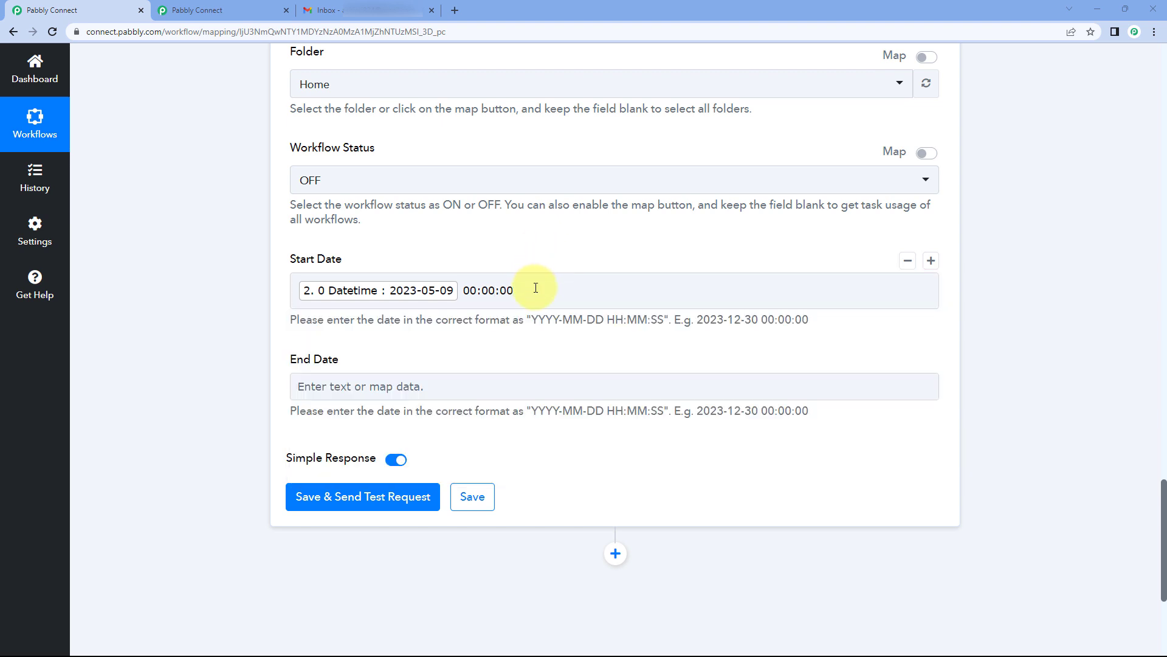
left_click(417, 302)
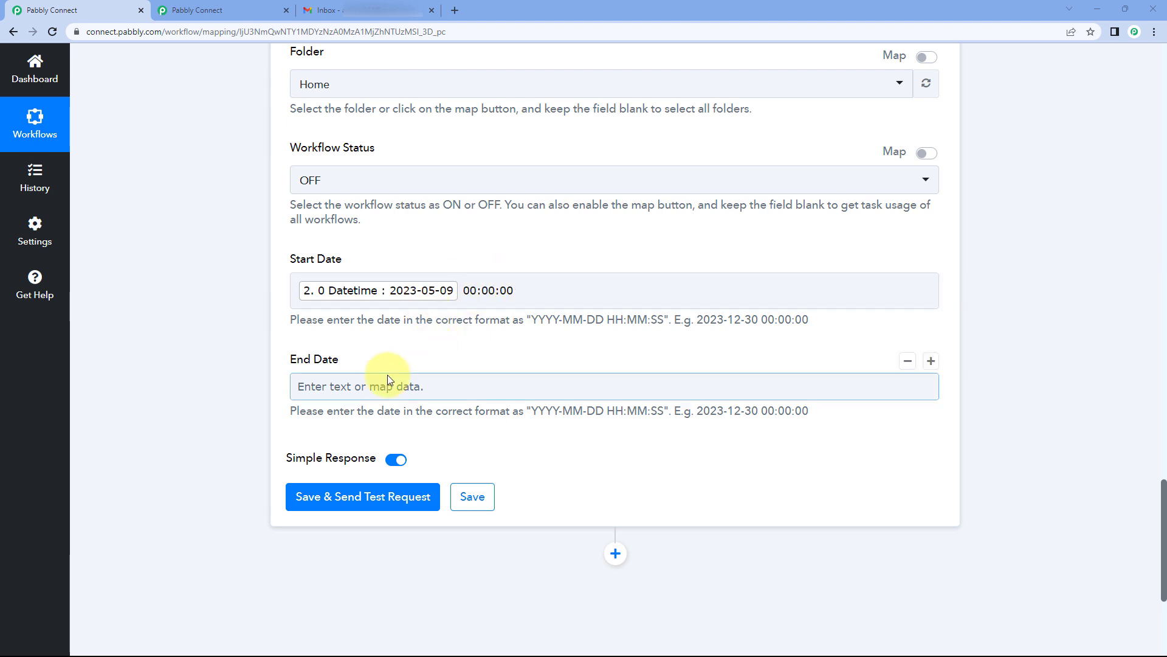
Step: Map the formatter's Datetime plus 23:59:00 into End Date and send a test request
left_click(355, 386)
scroll(376, 407, "down", 1)
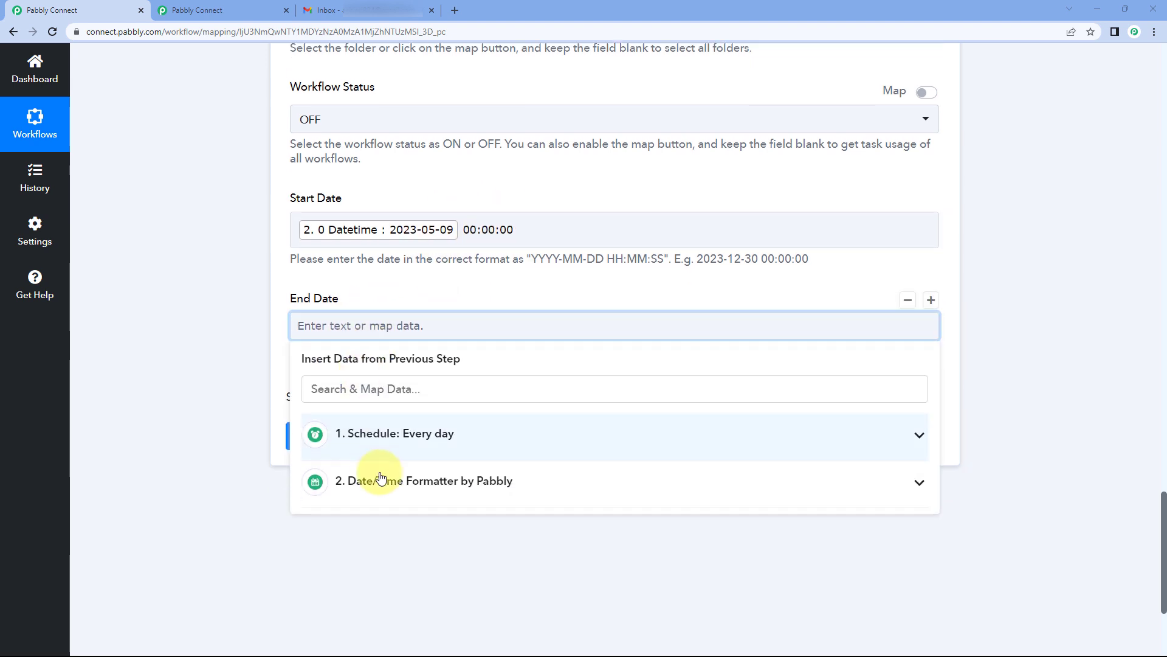
left_click(409, 490)
left_click(409, 529)
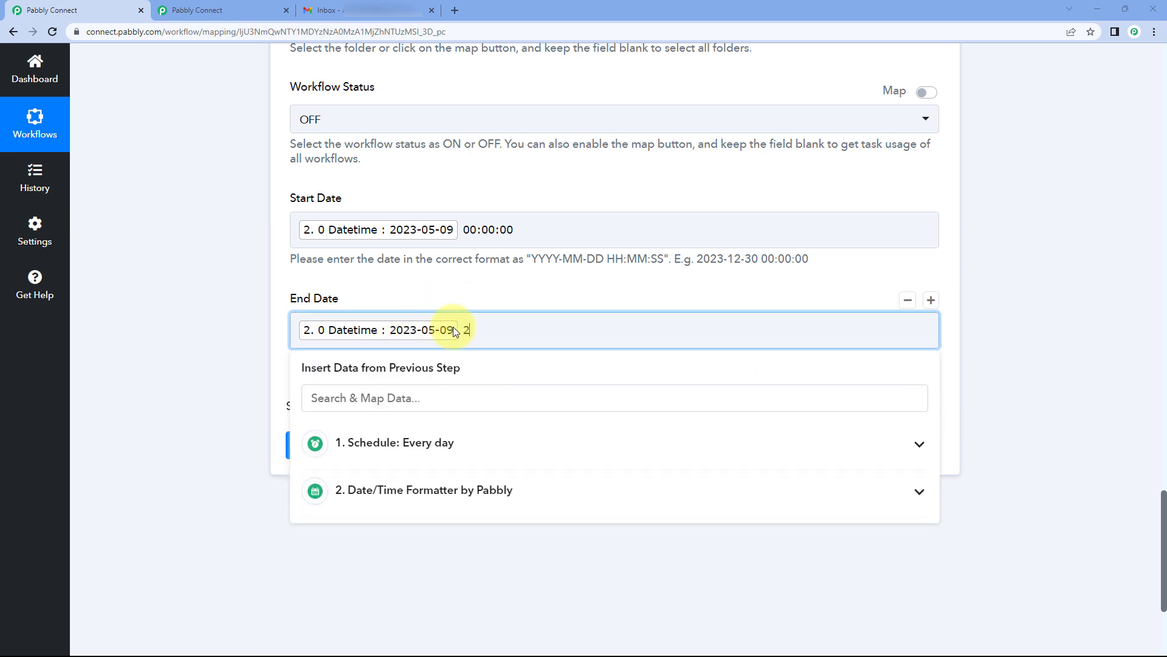
type("23:00")
type(":00")
key("BackSpace")
key("BackSpace")
type("59")
left_click(477, 298)
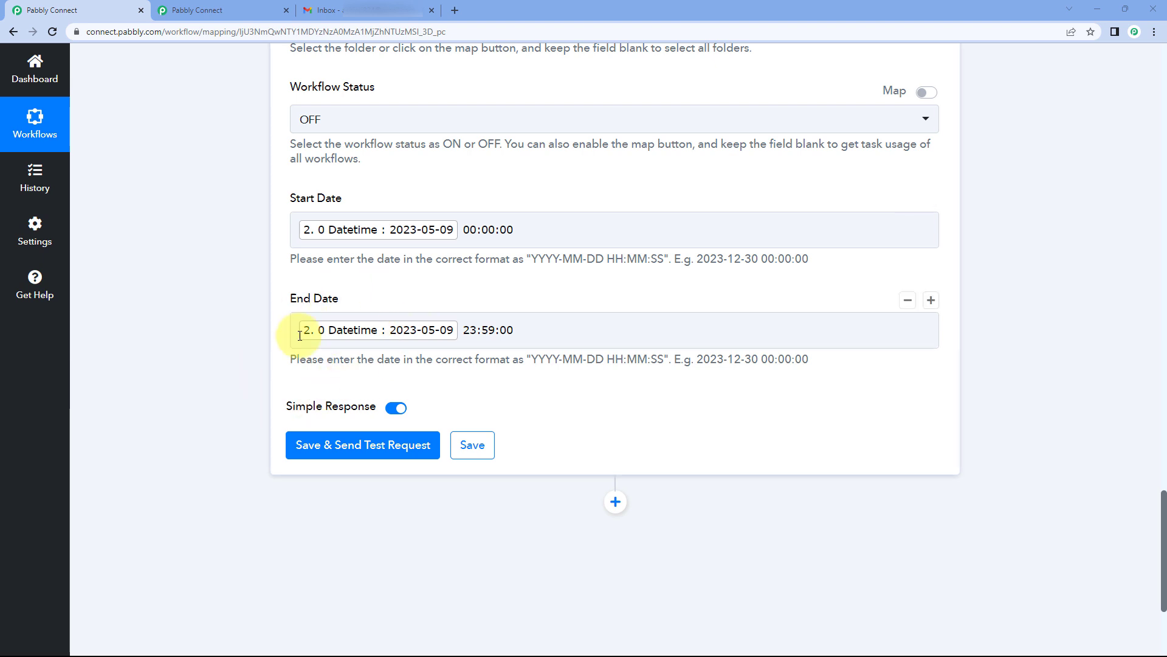
left_click(376, 444)
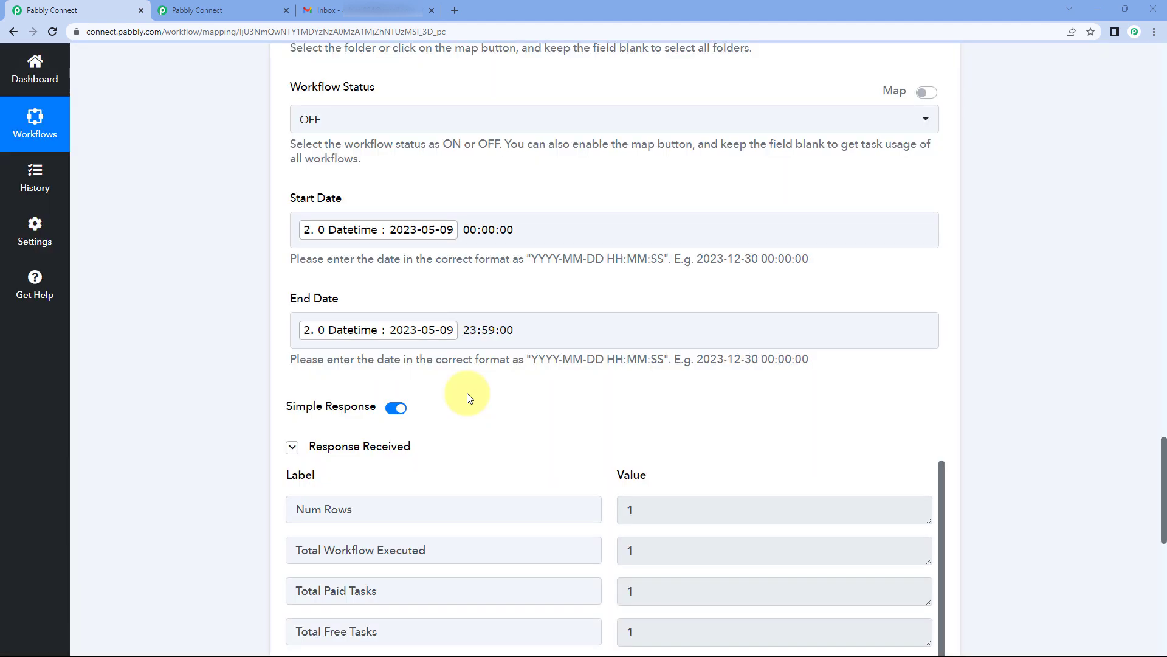
Step: Point out 1 workflow executed, 1 paid and 1 free task, then go to the other tab
scroll(487, 353, "down", 4)
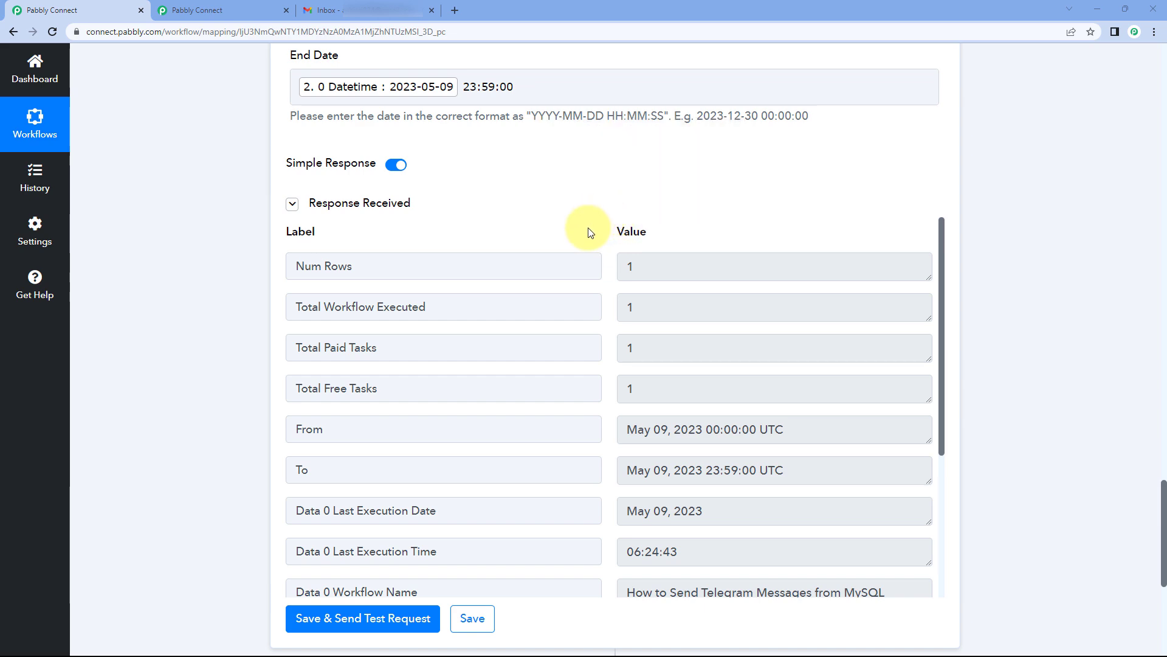
scroll(654, 231, "up", 12)
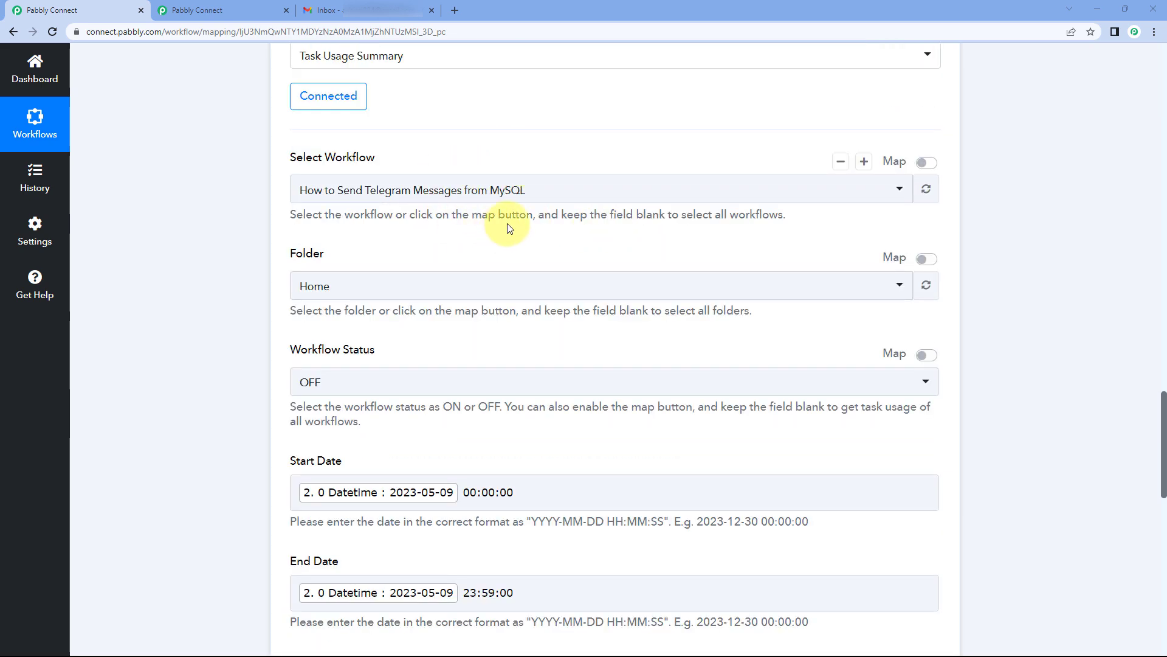
scroll(510, 228, "down", 9)
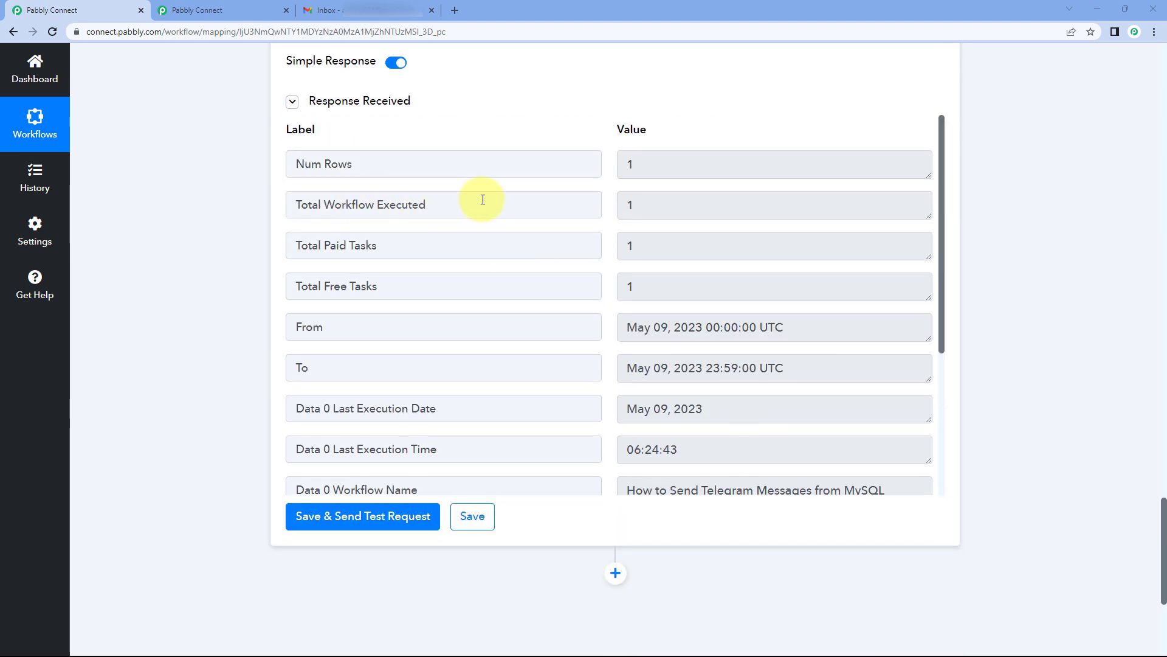
left_click_drag(641, 205, 621, 205)
left_click(485, 225)
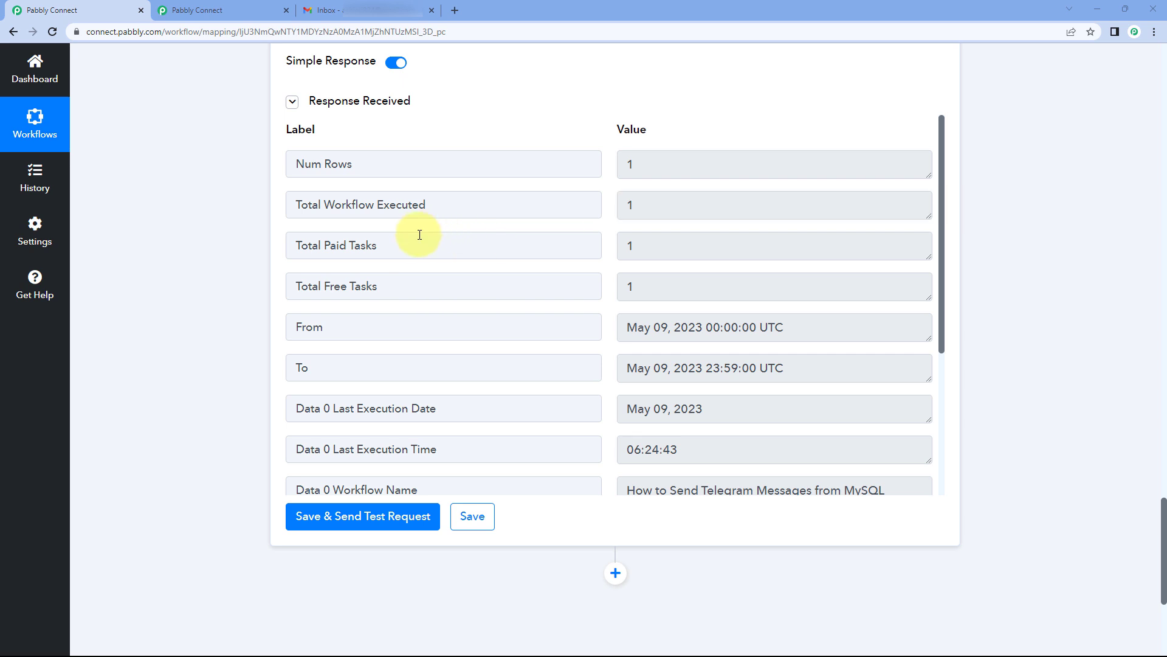
left_click_drag(659, 246, 611, 245)
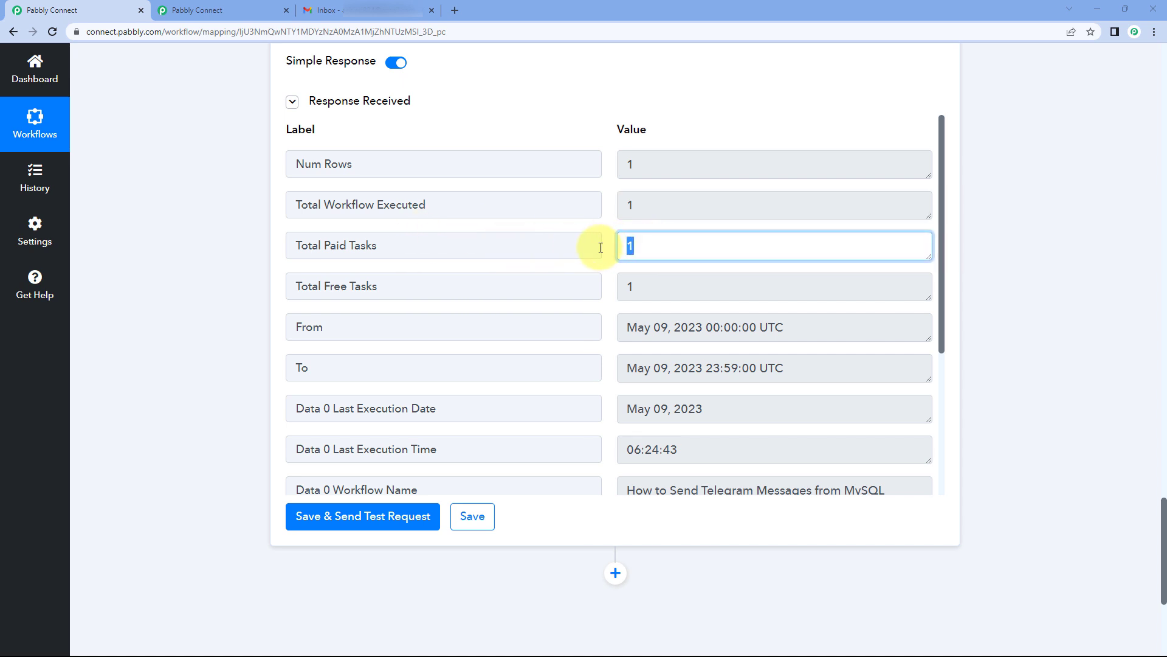
left_click(603, 252)
left_click_drag(662, 288, 625, 287)
left_click(614, 279)
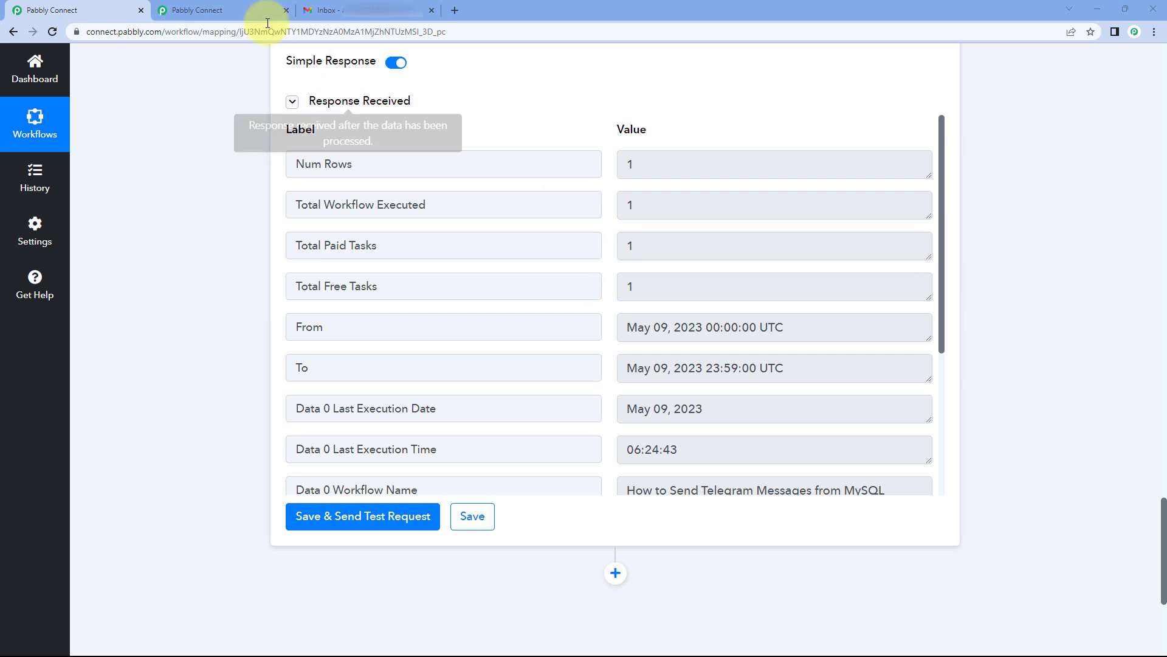
left_click(242, 9)
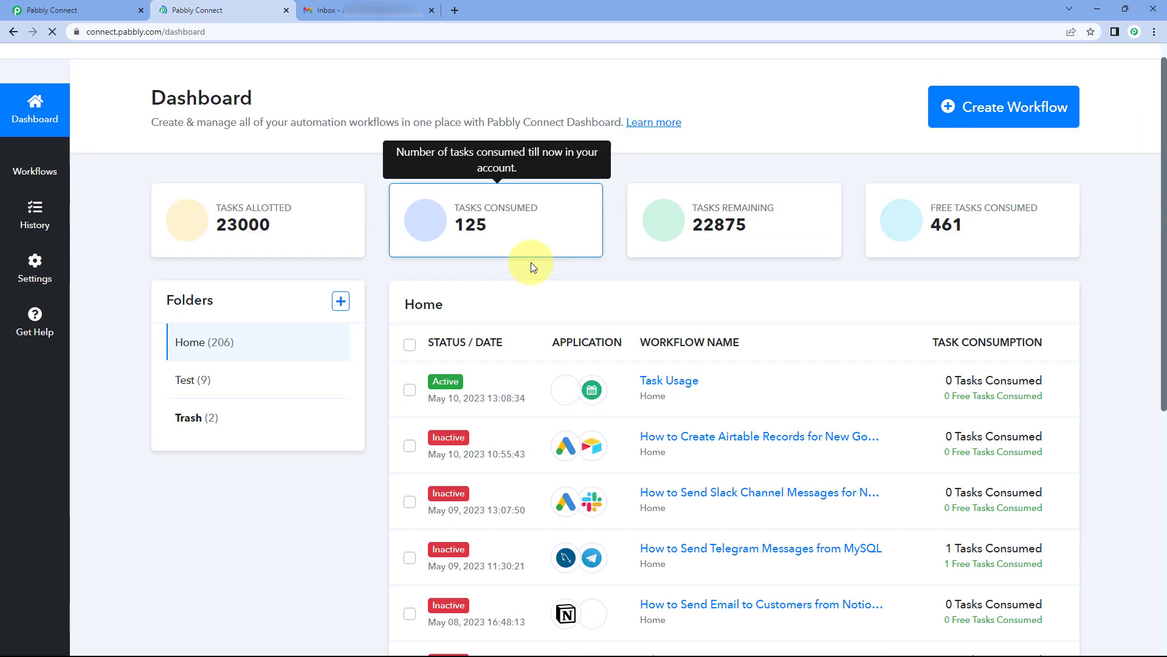
Step: Open the Telegram-from-MySQL workflow's Task History, which shows one execution and one task
scroll(531, 262, "down", 4)
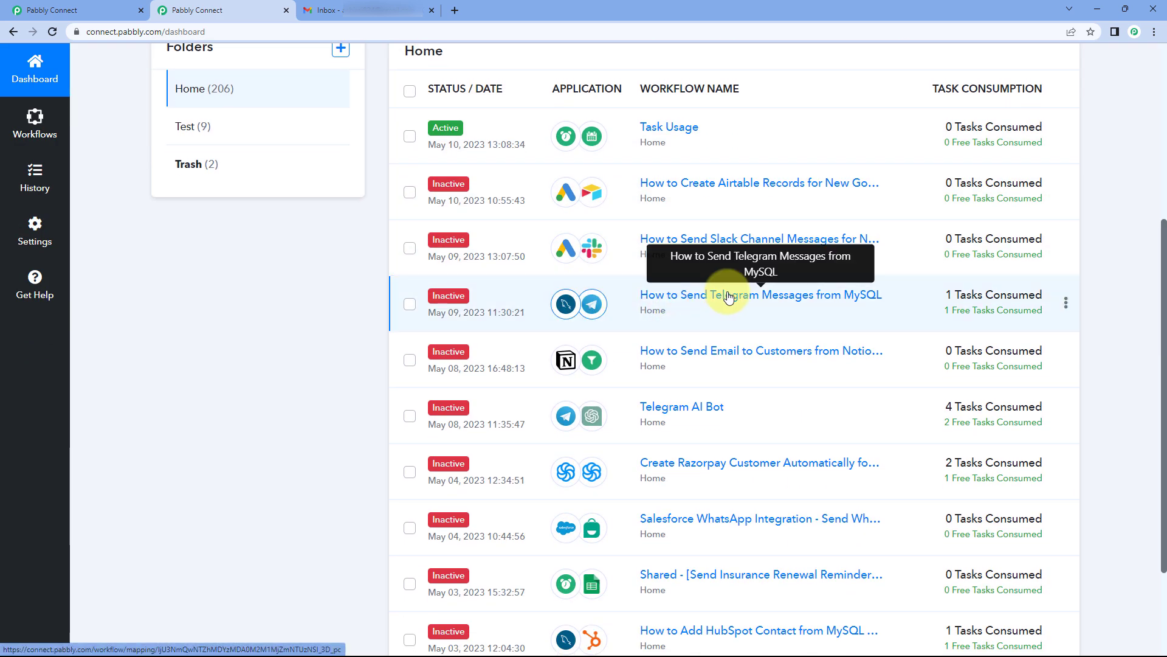
left_click(729, 296)
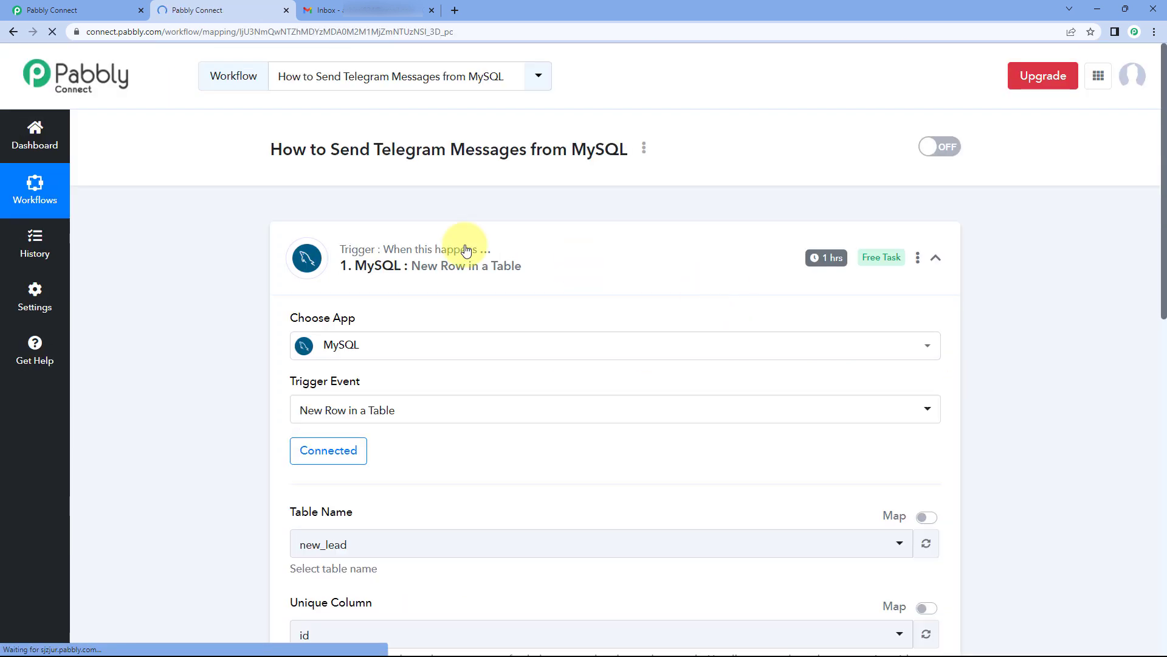
left_click(51, 246)
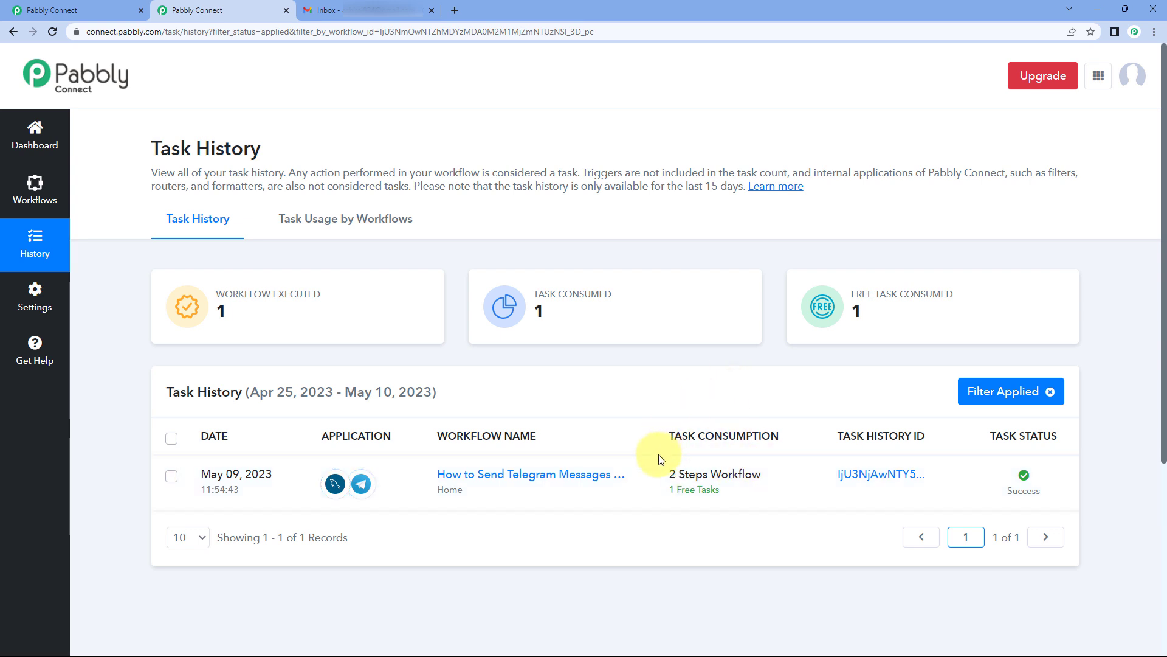
mouse_move(690, 499)
mouse_move(692, 496)
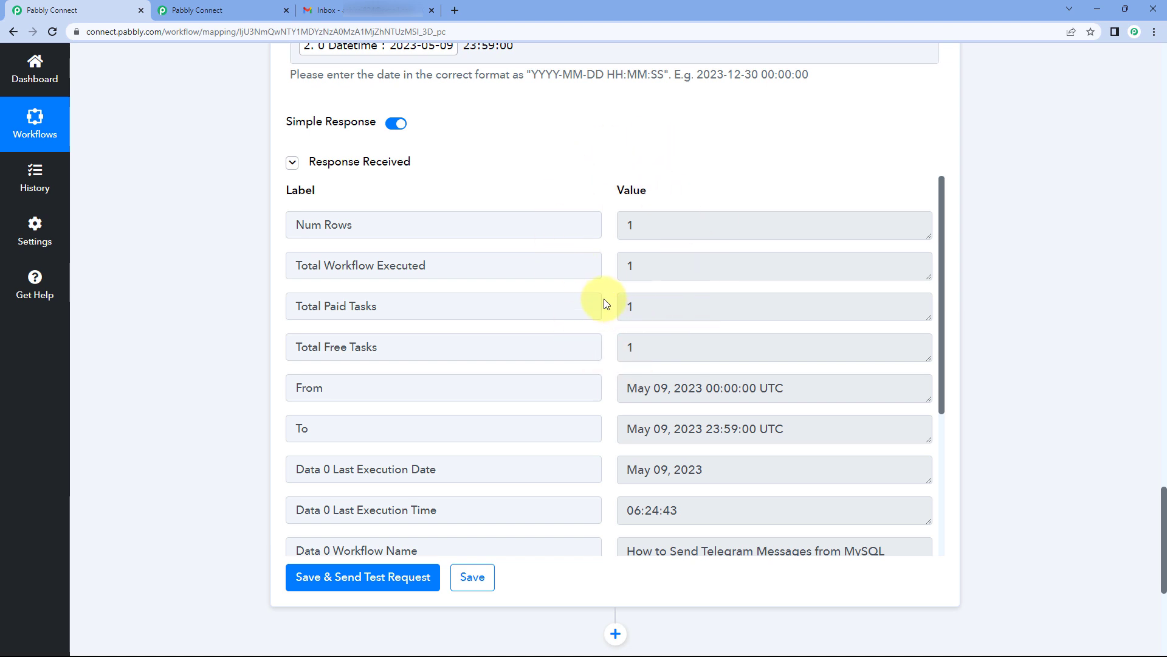
scroll(226, 322, "down", 6)
Step: Add a new action step after Task Usage Summary with Gmail as its app
left_click(616, 285)
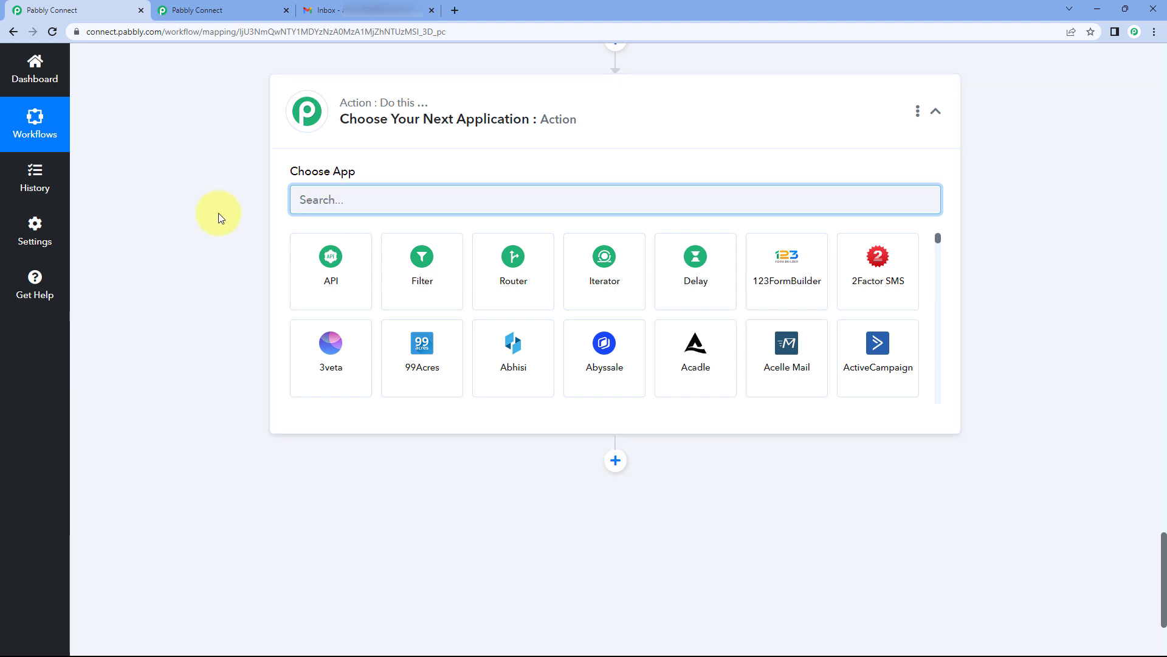
type("Gmail")
left_click(425, 258)
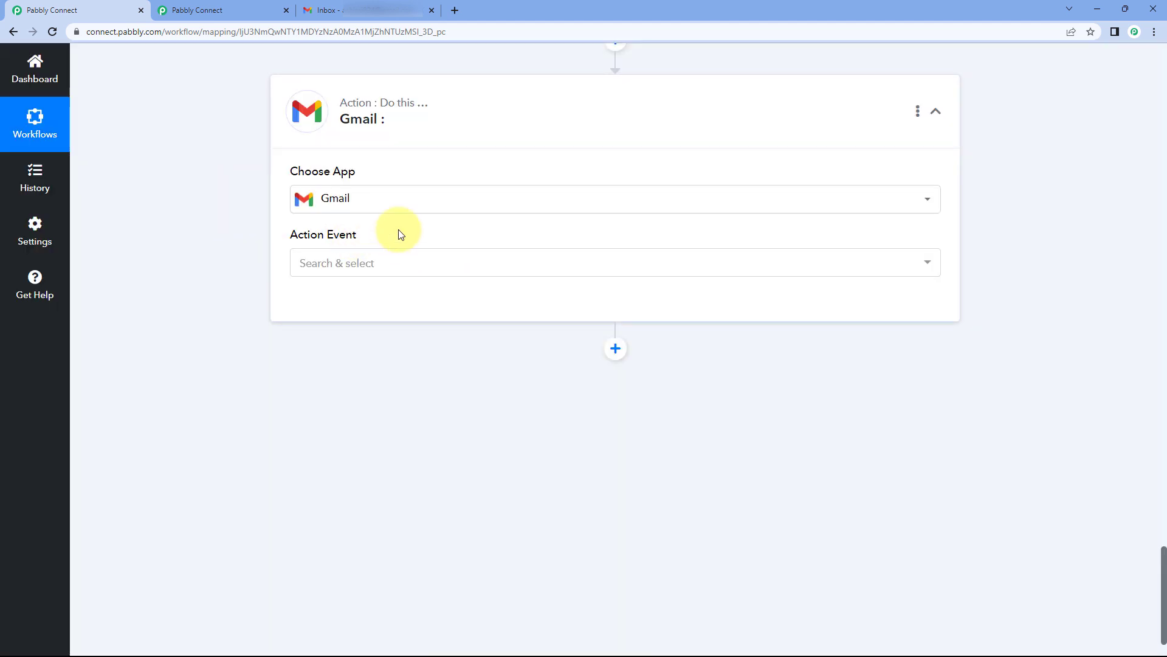
Step: Set the action event to Send Email and start adding a new Gmail #6 connection
left_click(315, 263)
left_click(391, 333)
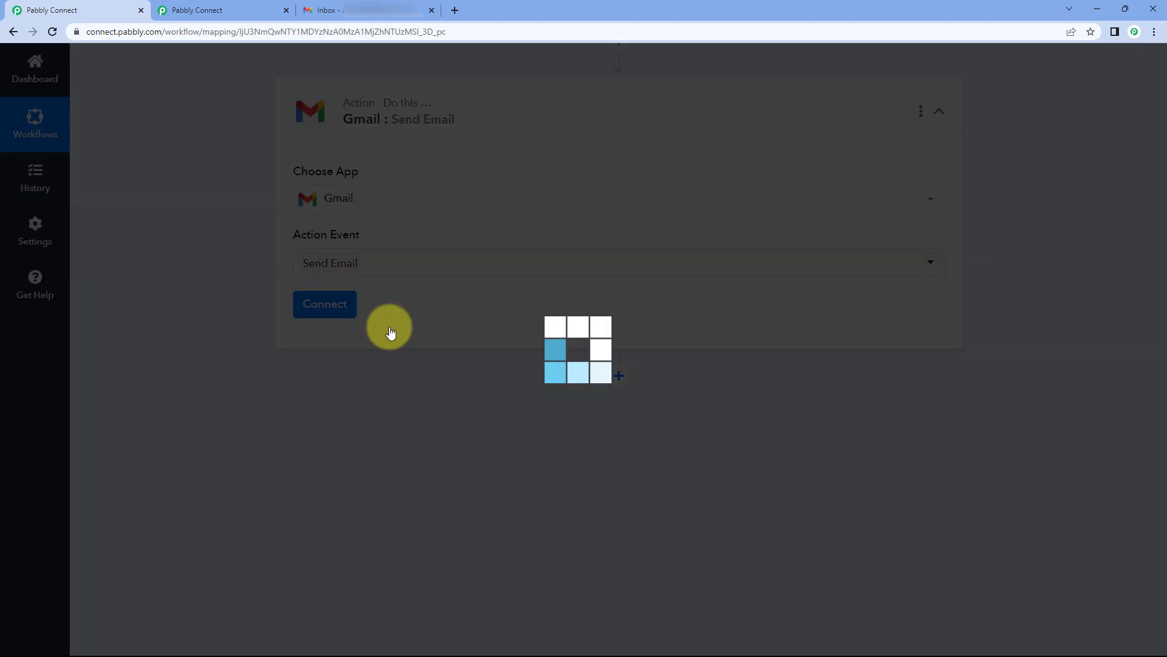
left_click(333, 310)
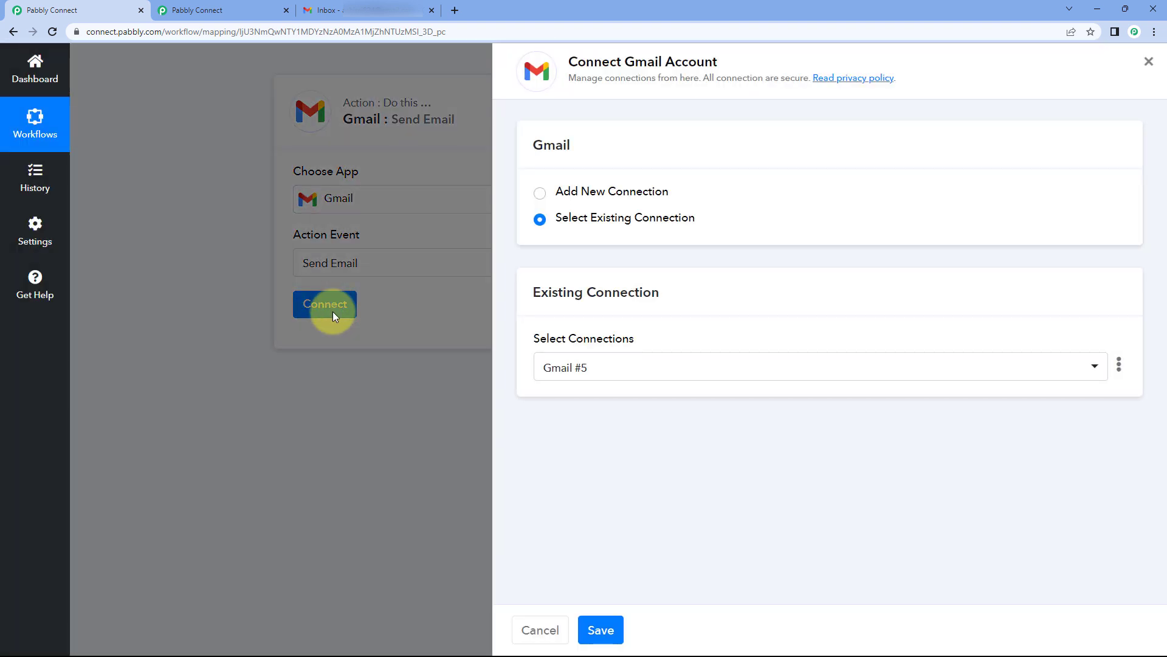
left_click(544, 193)
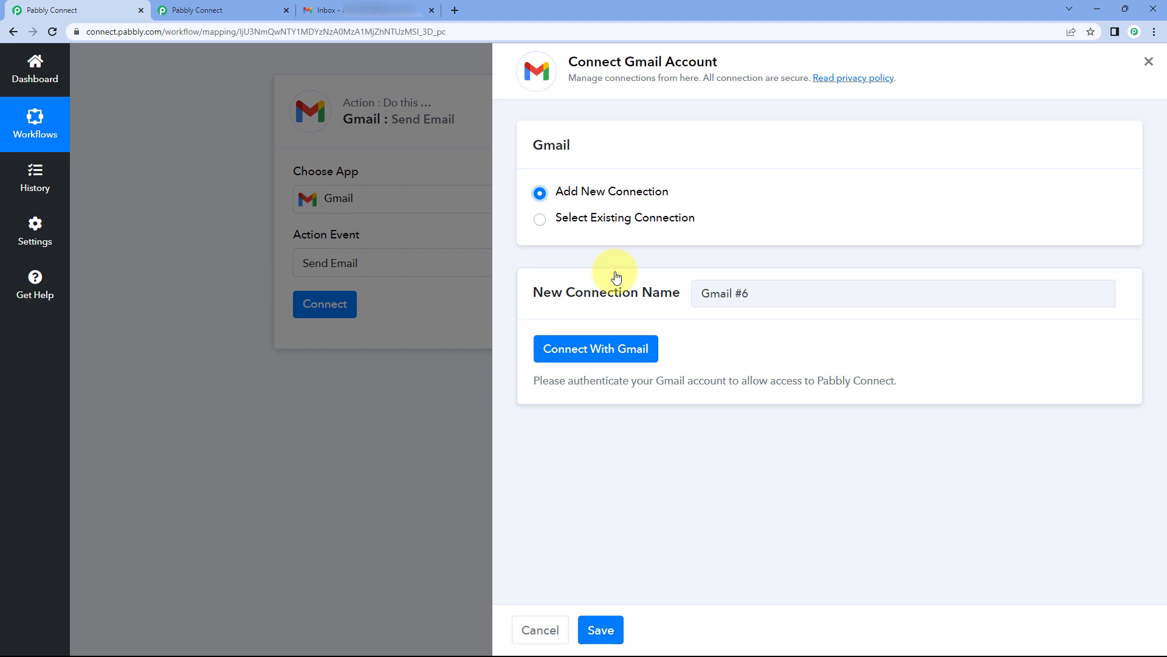
Step: Sign in with the Google account and grant Pabbly Connect access to Gmail
left_click(598, 355)
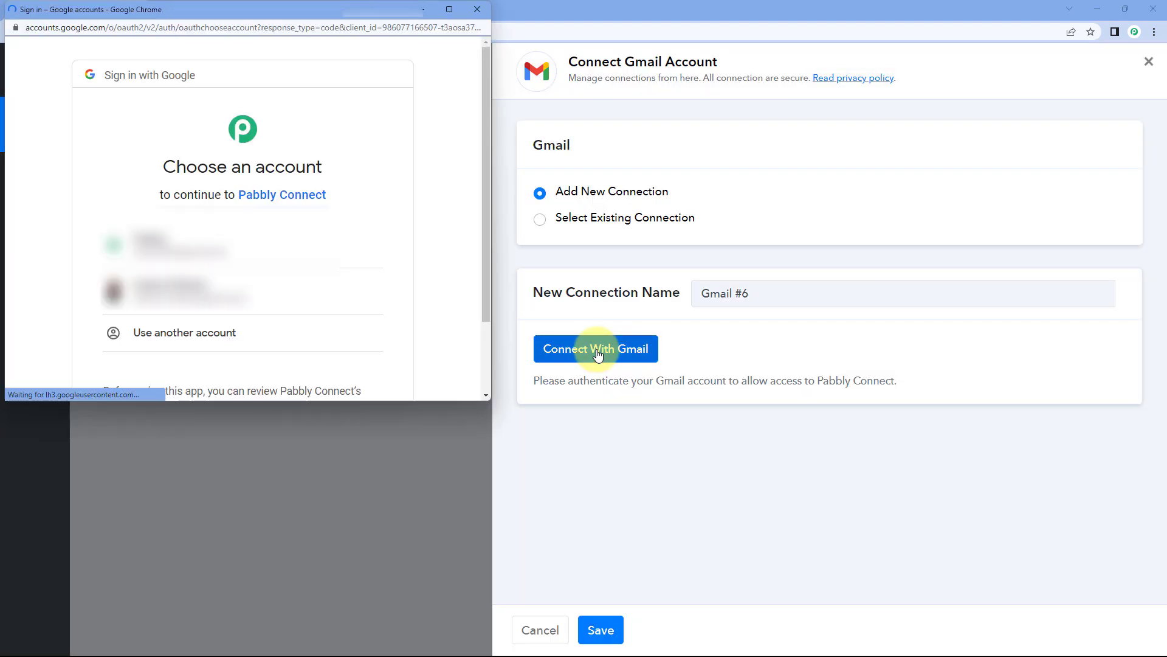
left_click(318, 292)
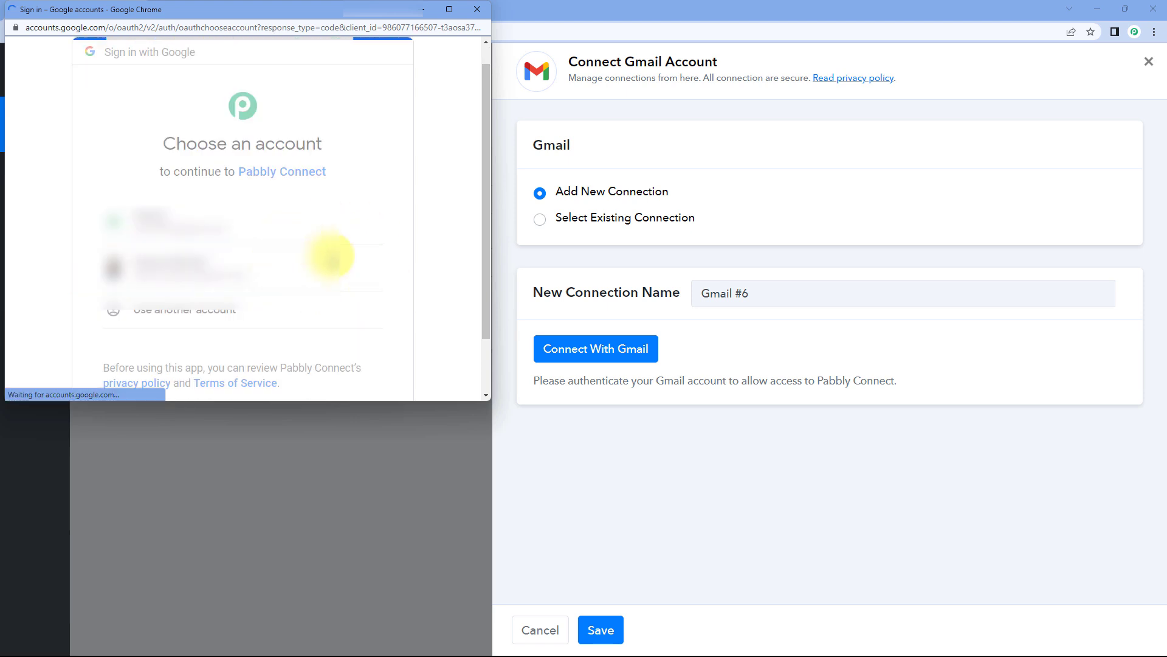
scroll(341, 247, "down", 3)
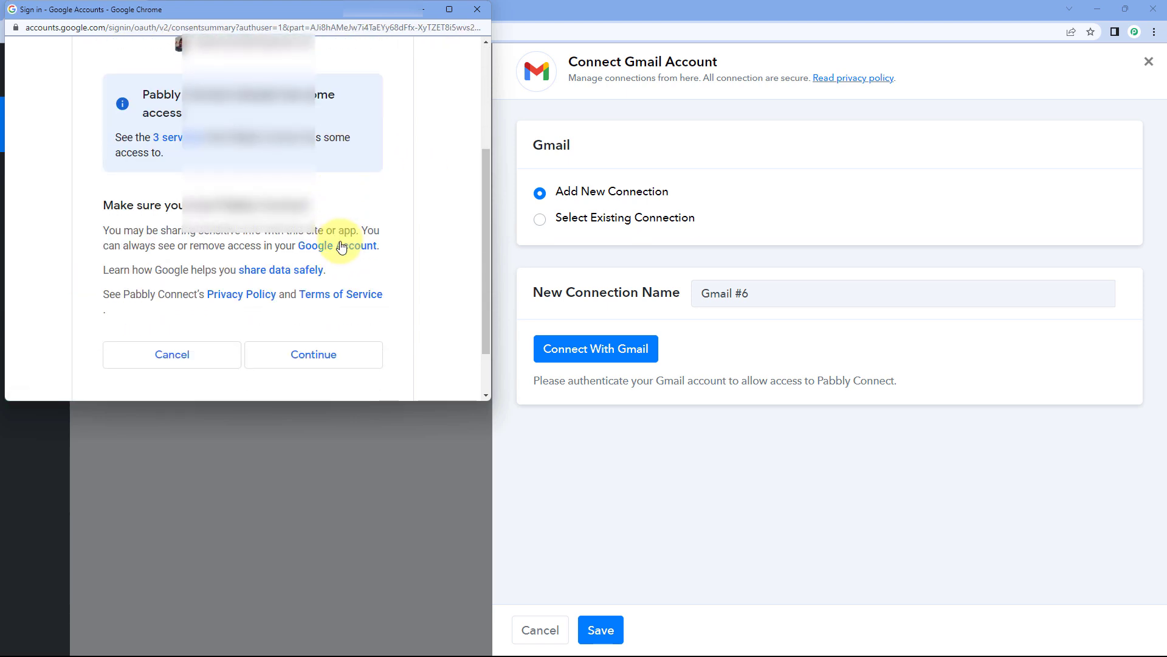
left_click(338, 354)
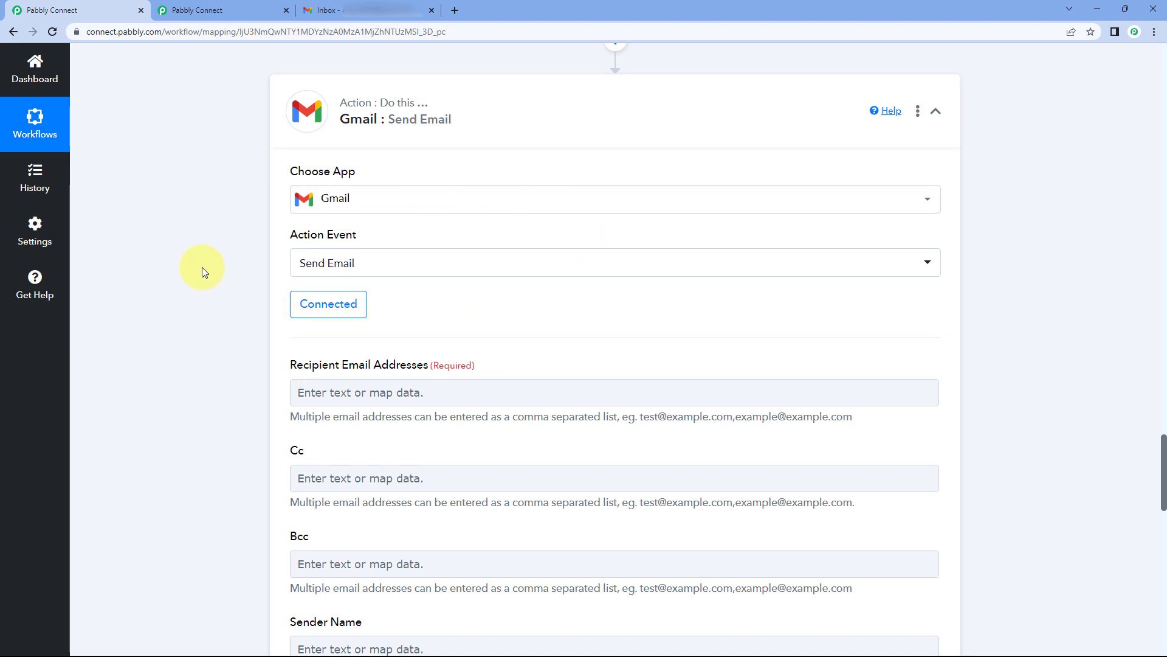
Step: Enter the recipient's email address in Recipient Email Addresses
scroll(202, 272, "down", 2)
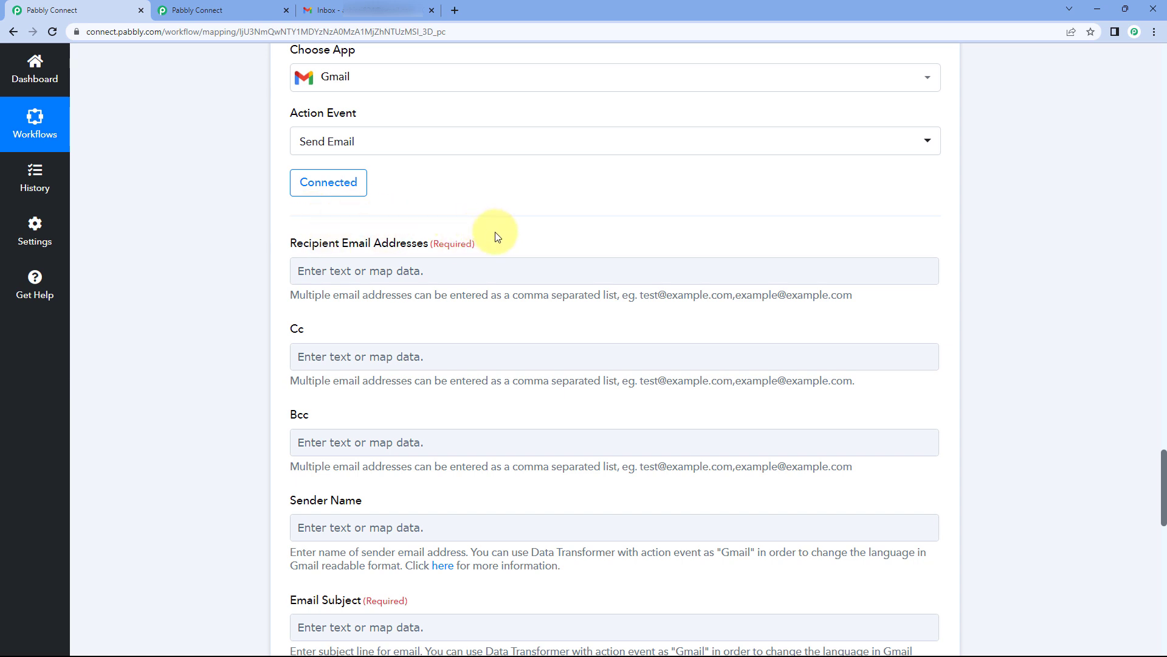
left_click(355, 280)
left_click(349, 268)
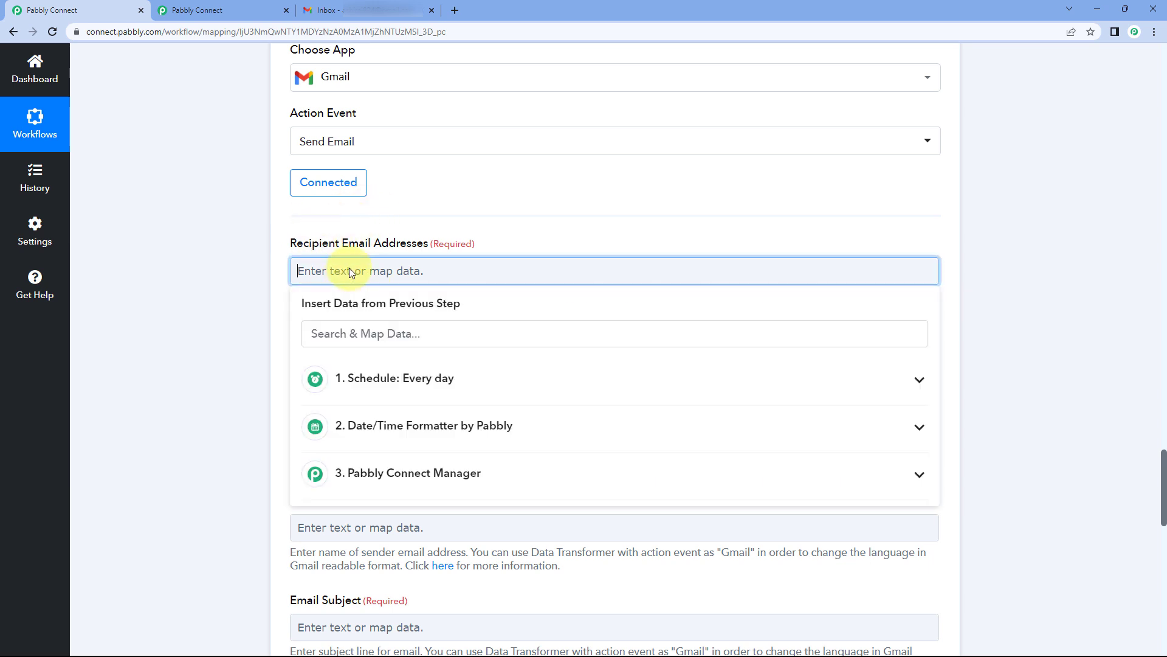
left_click(244, 250)
scroll(239, 253, "down", 2)
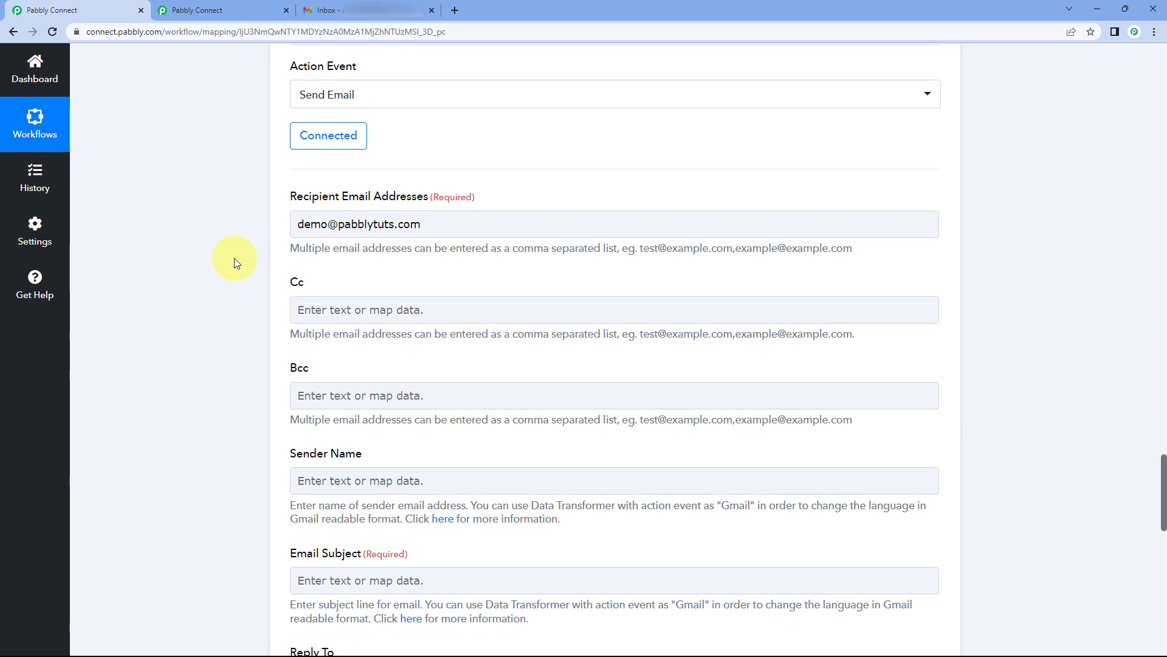
scroll(223, 253, "down", 1)
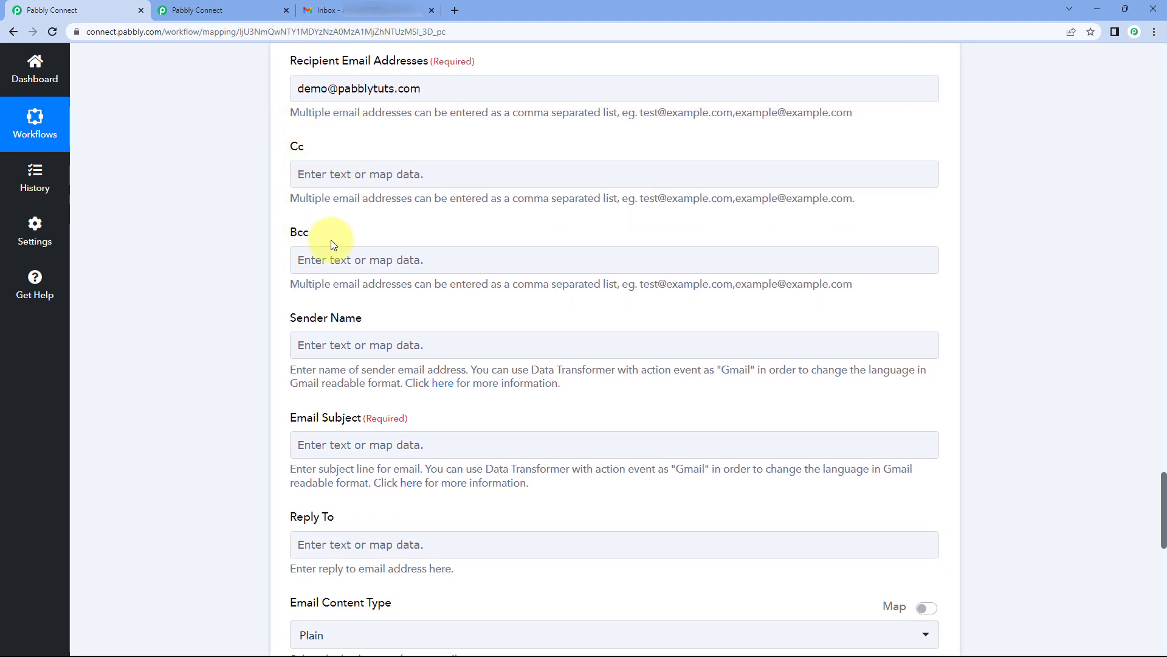
Step: Set the Sender Name to Pabbly
left_click(328, 165)
scroll(327, 163, "down", 2)
left_click(334, 222)
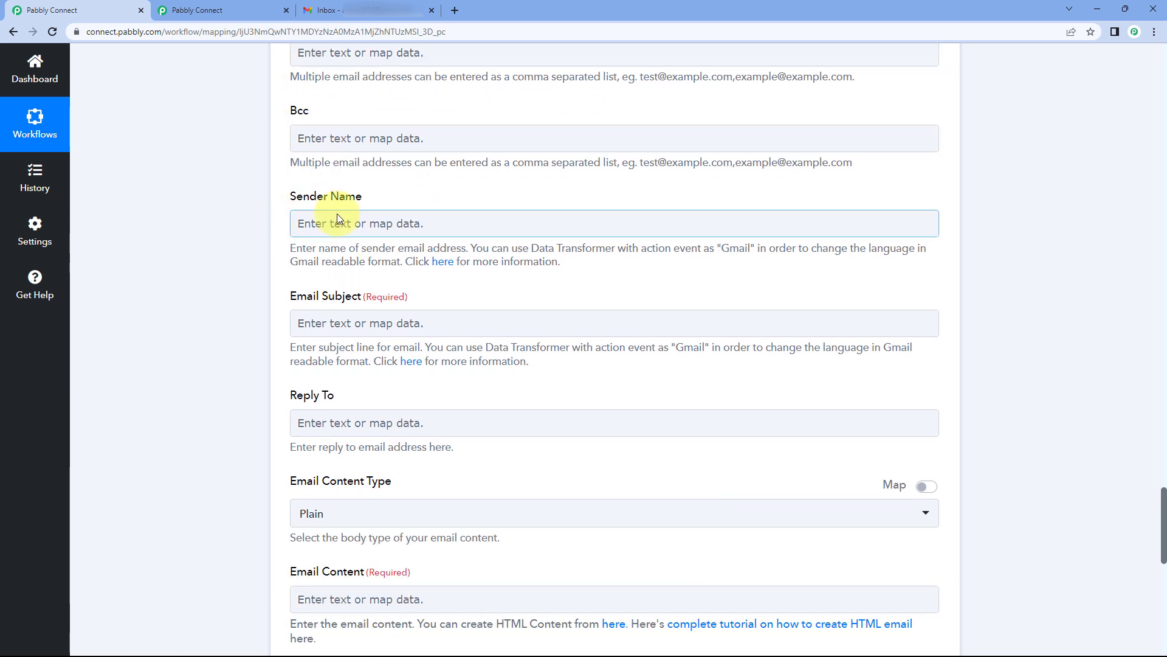
left_click(355, 224)
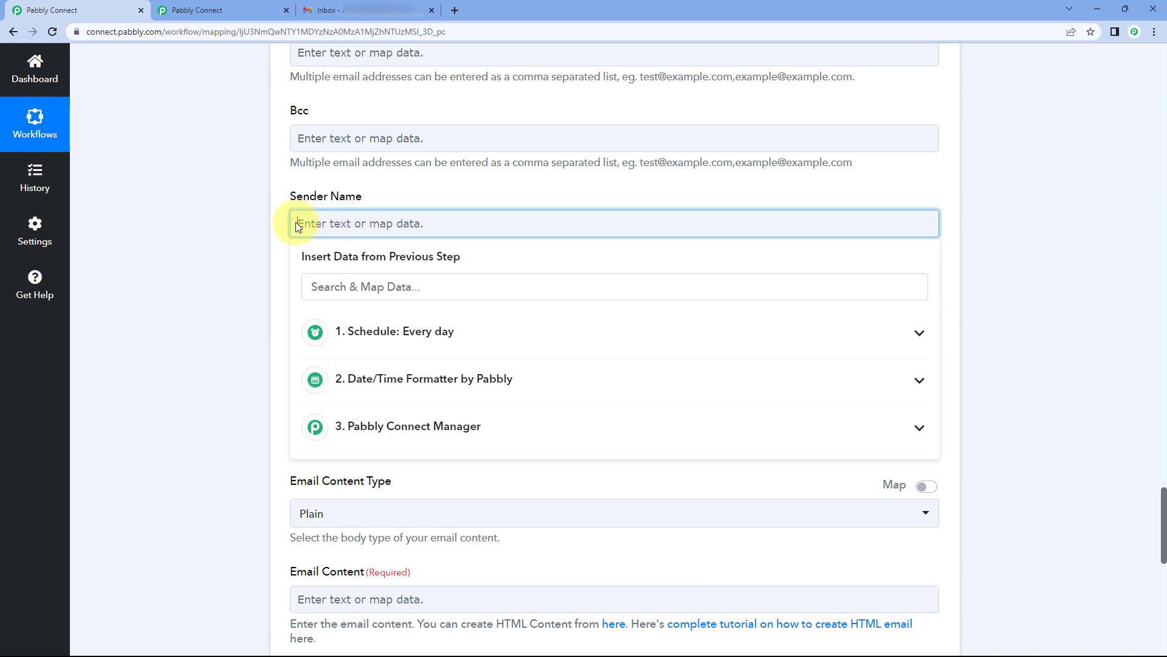
type("Pabbly")
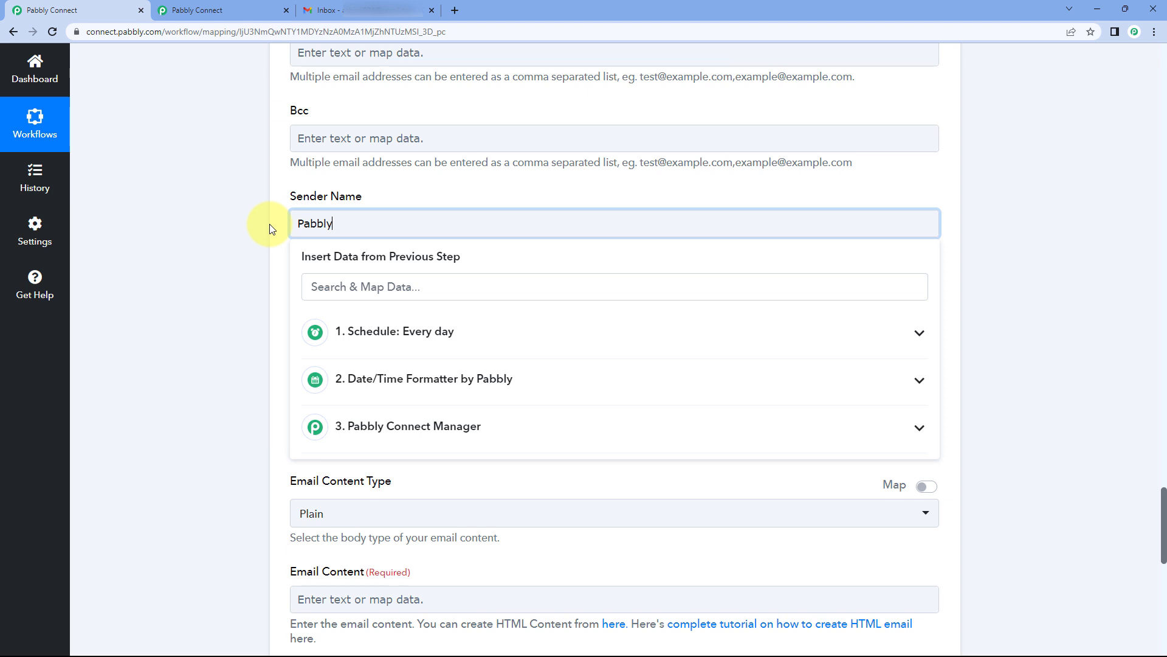
left_click(274, 221)
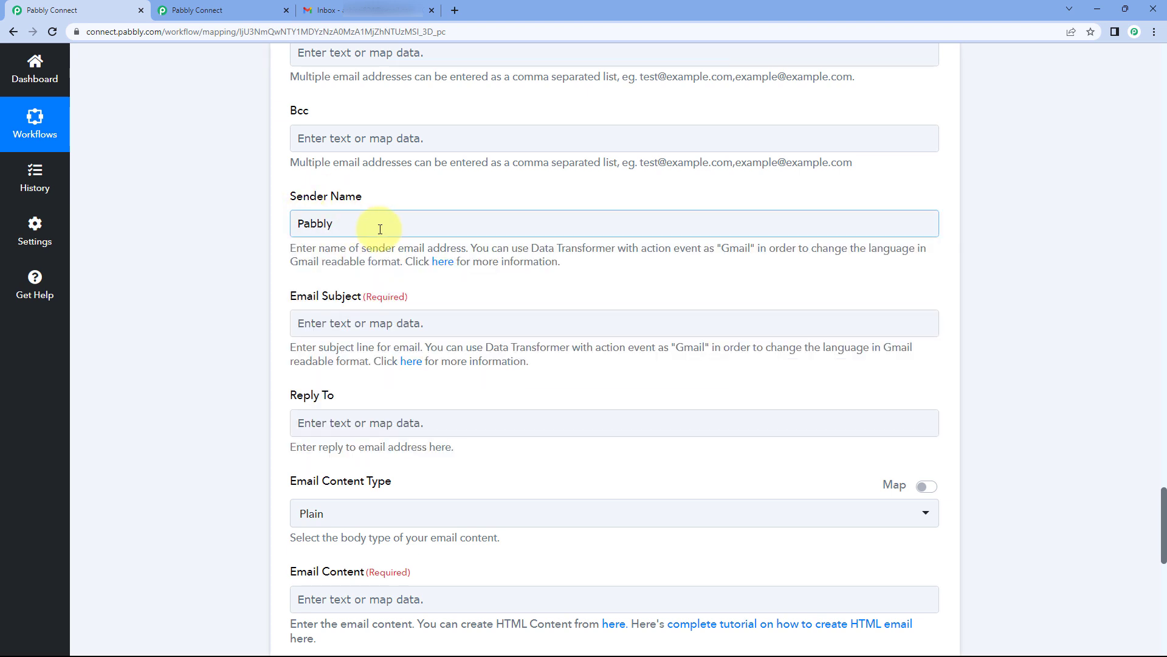
Step: Set the Email Subject to 'Task Usage Summery'
scroll(323, 198, "down", 2)
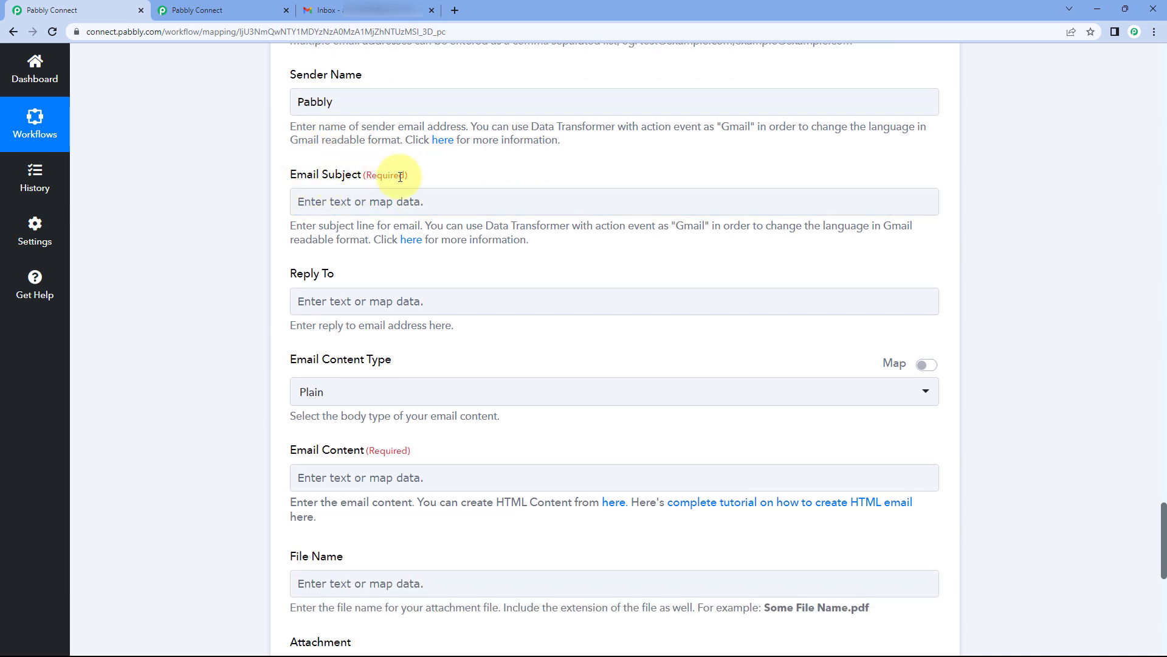
left_click(354, 202)
type("Tas")
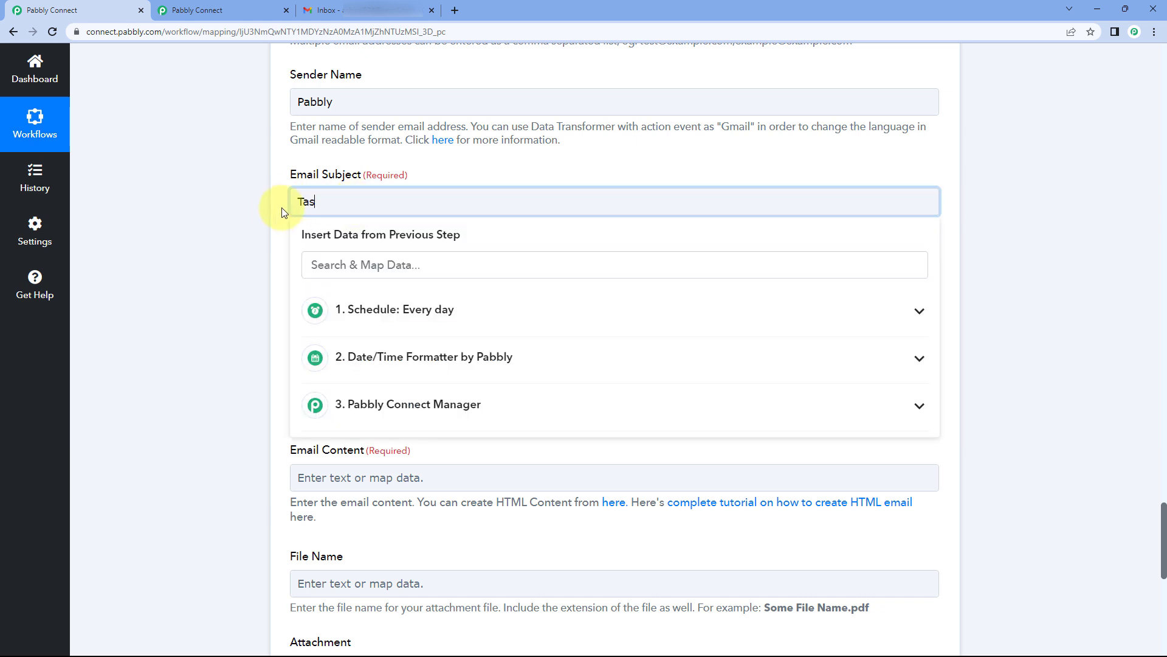
type("k Usage Summery")
left_click(282, 207)
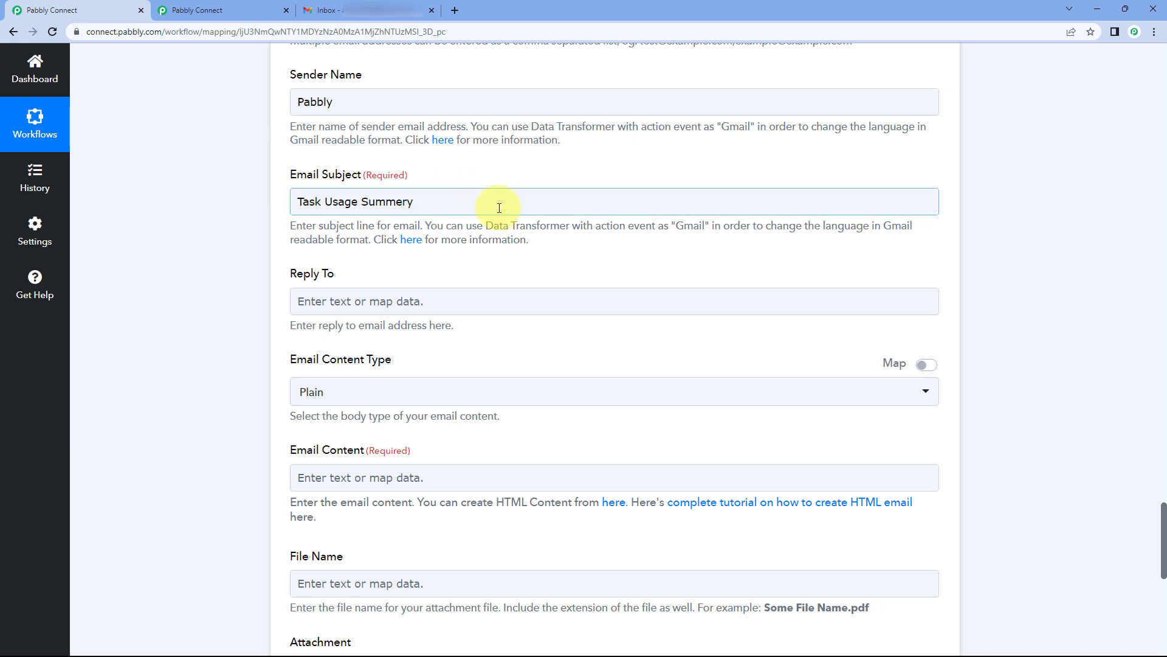
scroll(418, 224, "down", 1)
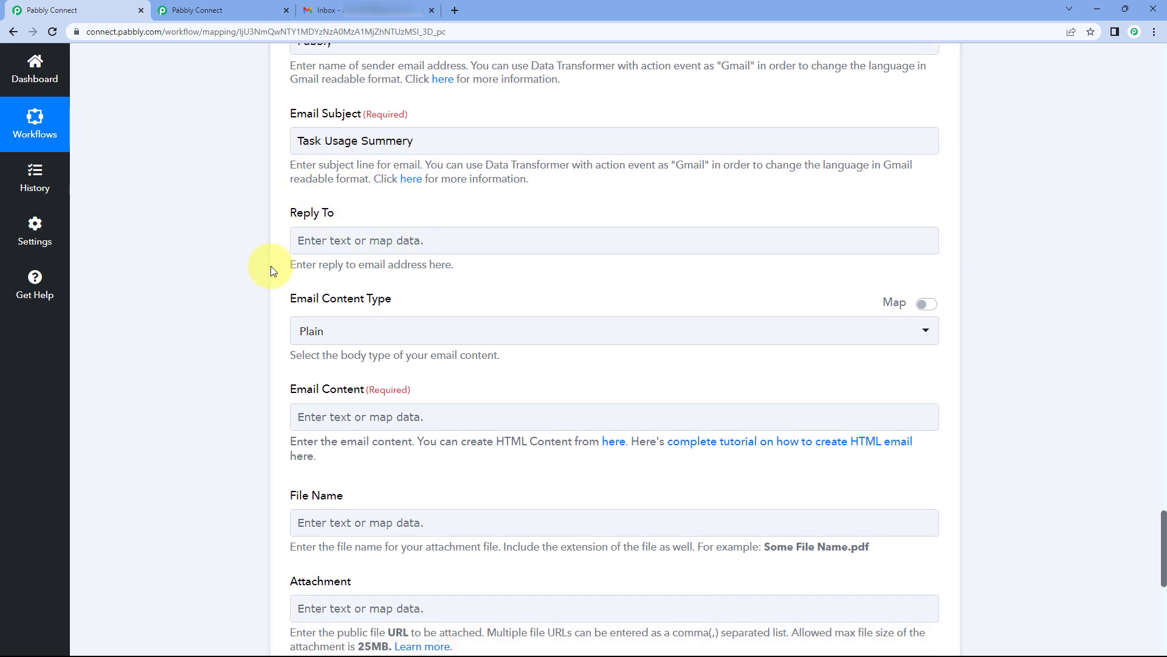
scroll(283, 206, "down", 1)
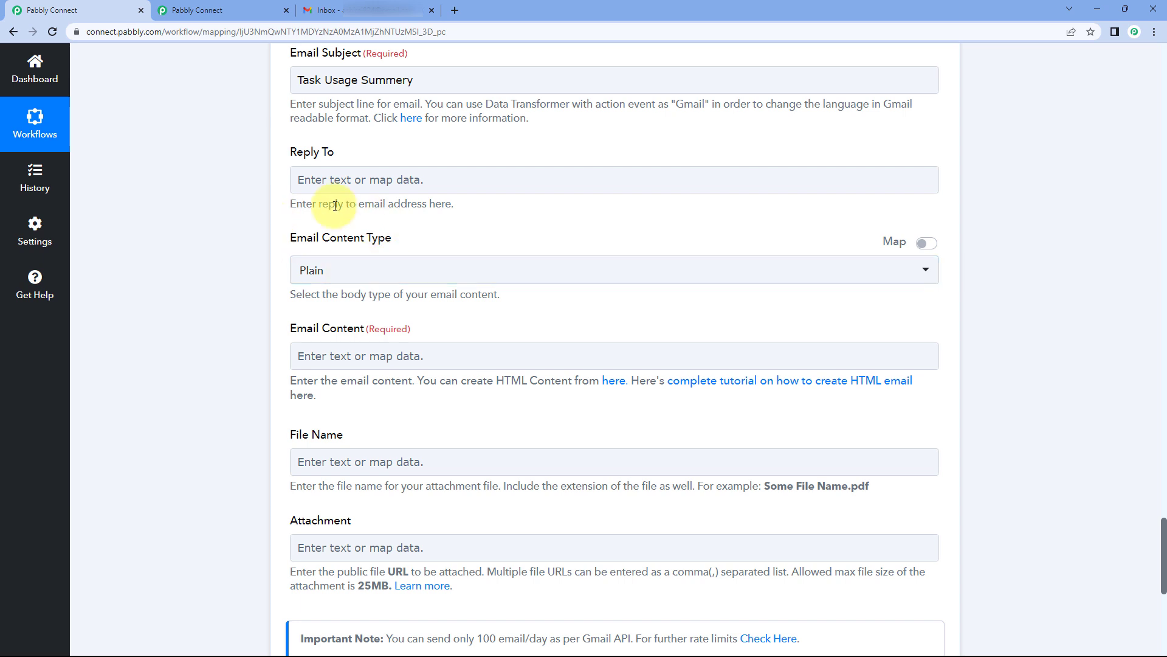
Step: Leave Email Content Type on Plain after briefly trying Html
left_click(363, 270)
left_click(334, 337)
left_click(376, 273)
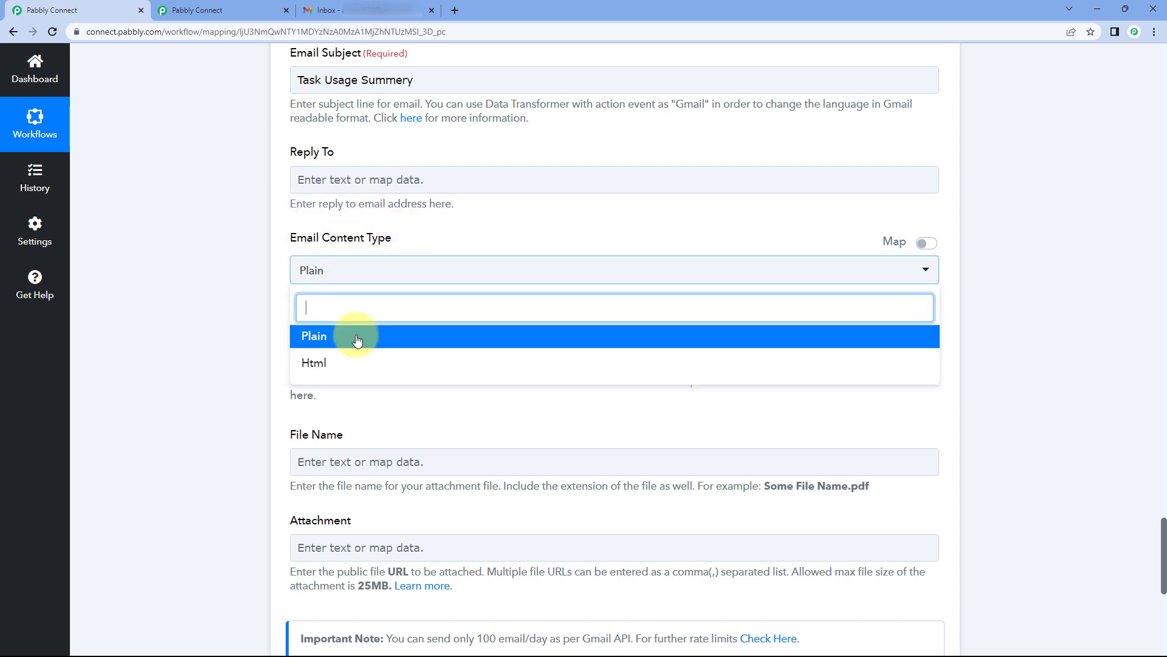
left_click(352, 363)
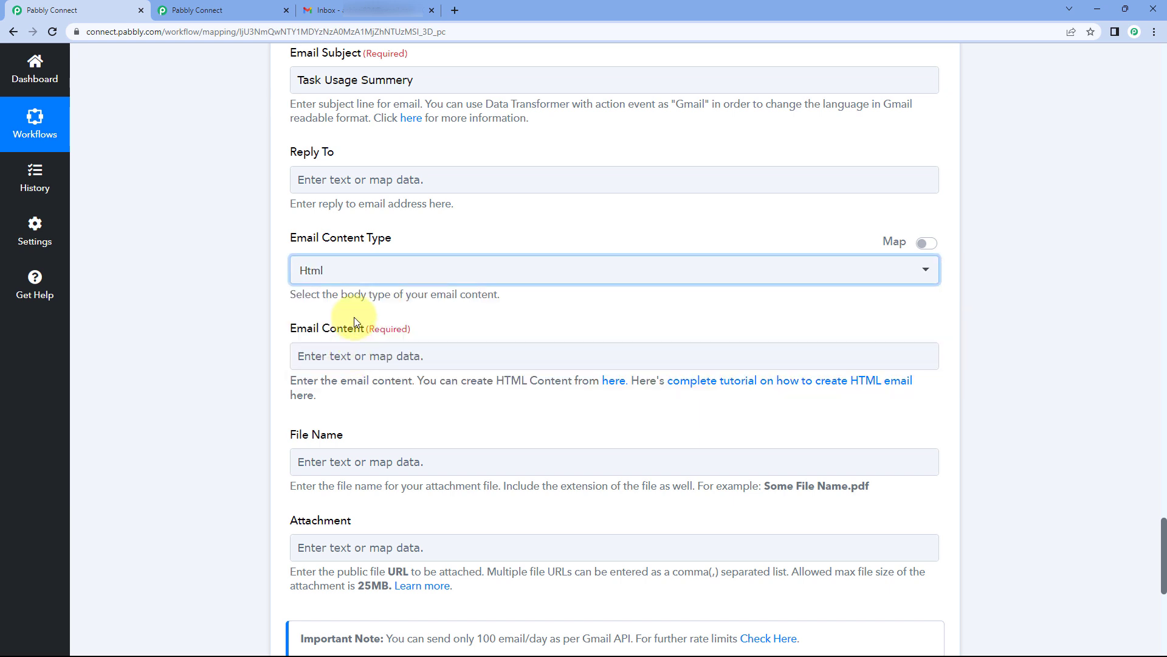
left_click(372, 276)
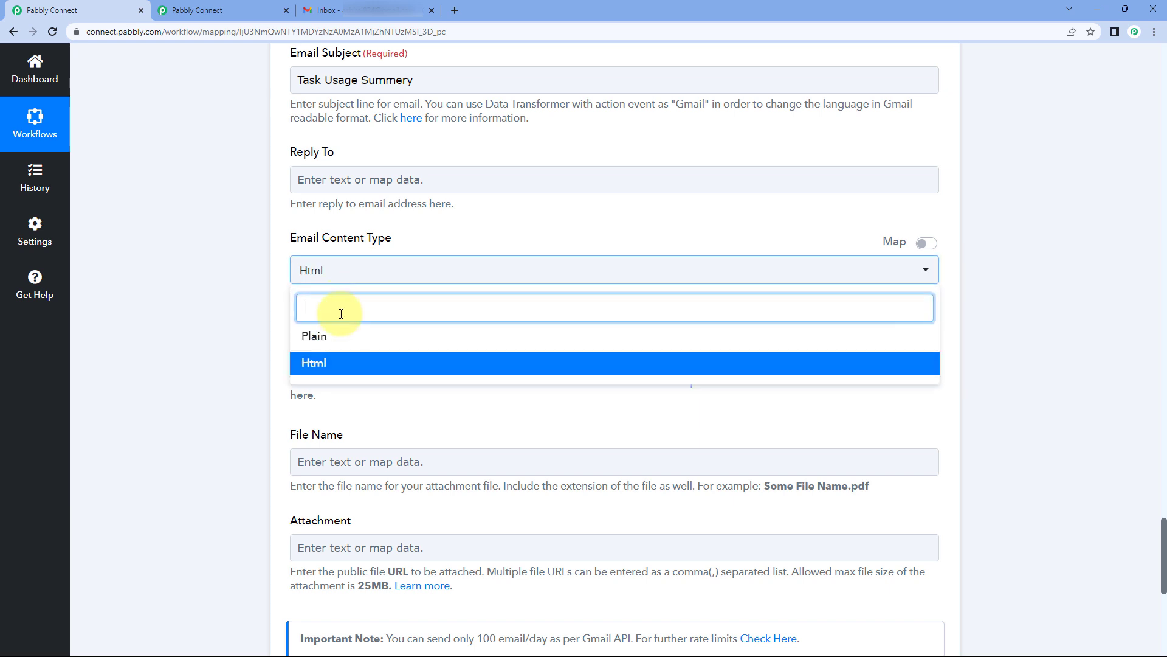
left_click(329, 335)
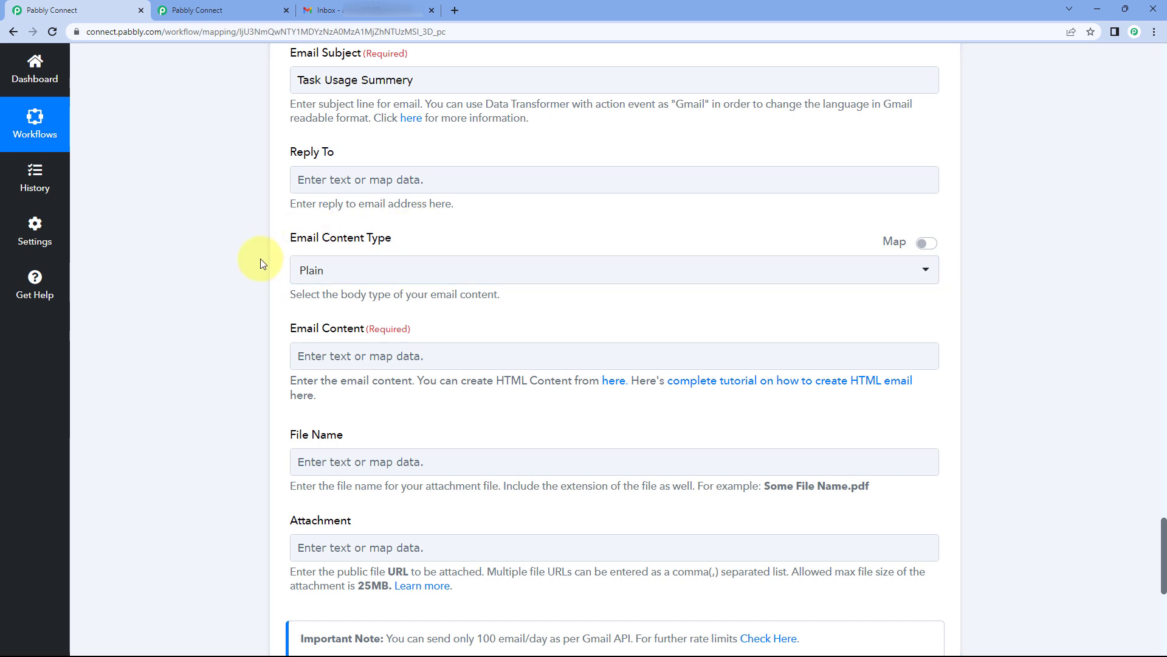
scroll(260, 258, "down", 2)
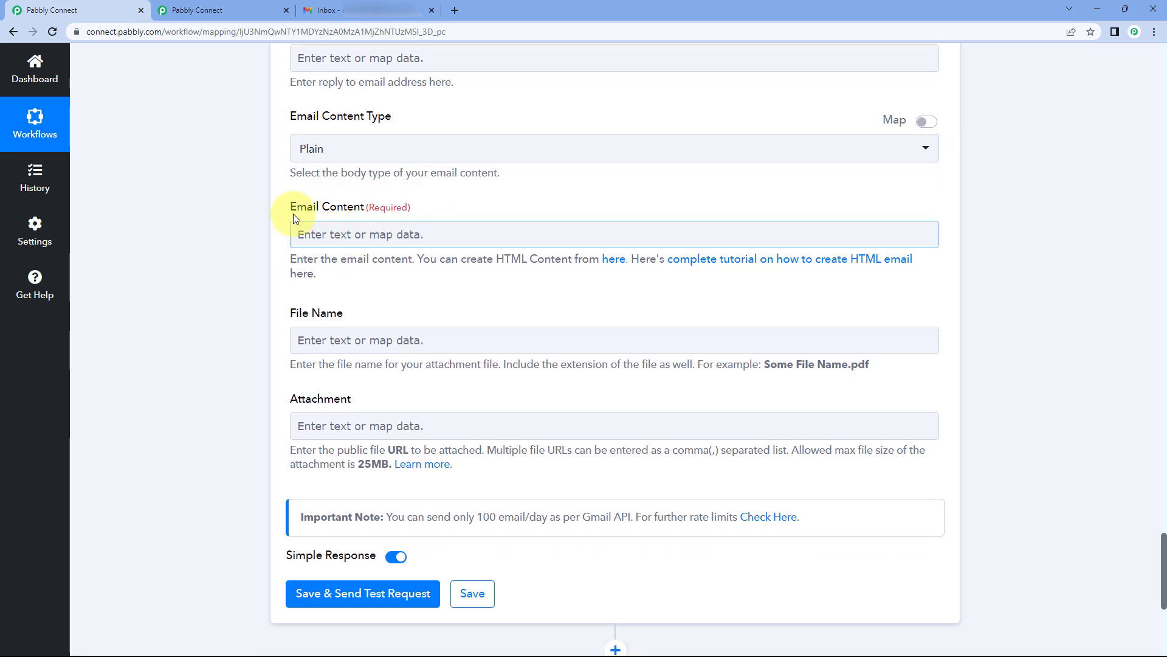
Step: Type 'Hello Demo,' and 'Here is the task usage summery of your workflow for' in Email Content
left_click(349, 234)
scroll(289, 197, "up", 20)
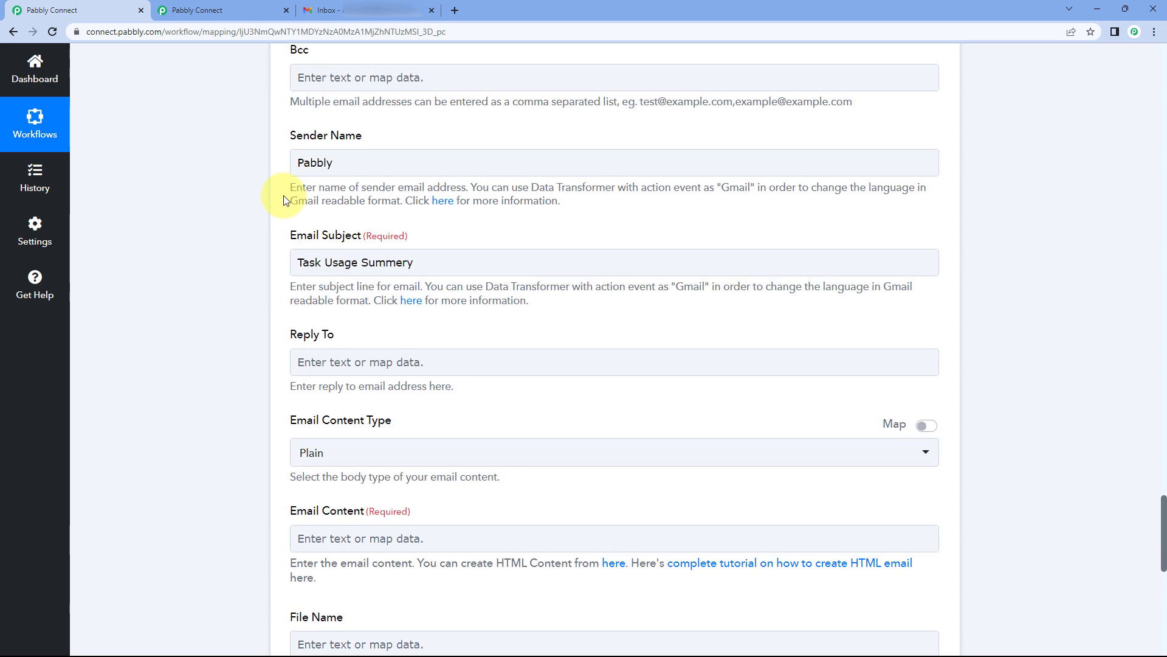
scroll(269, 233, "up", 3)
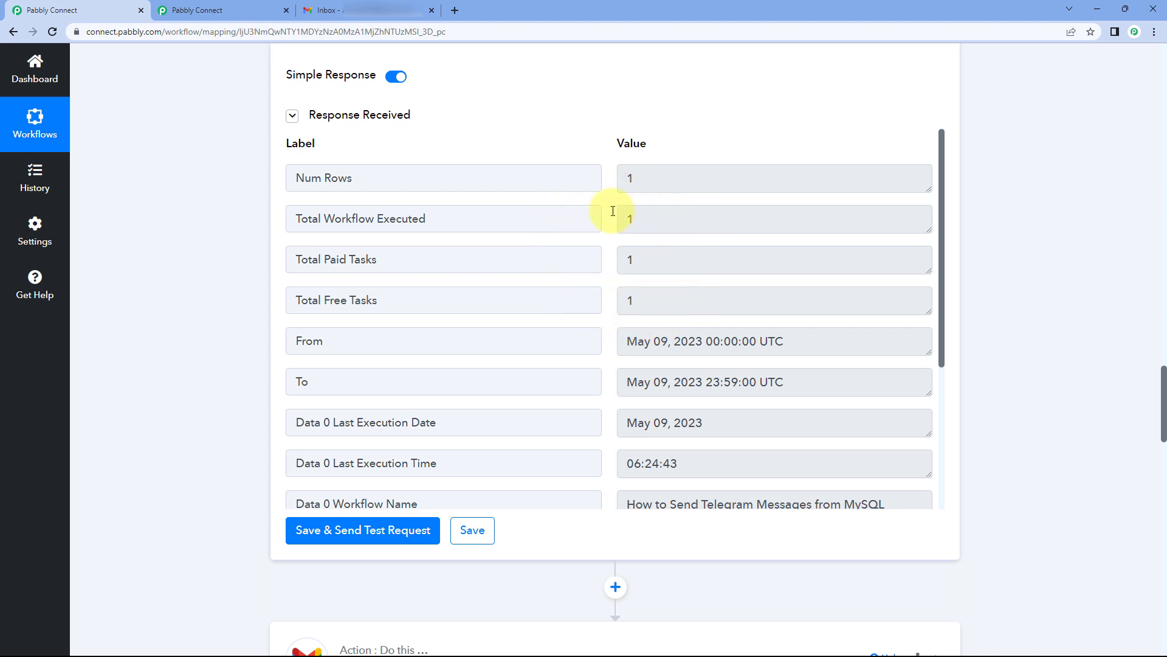
scroll(342, 307, "down", 20)
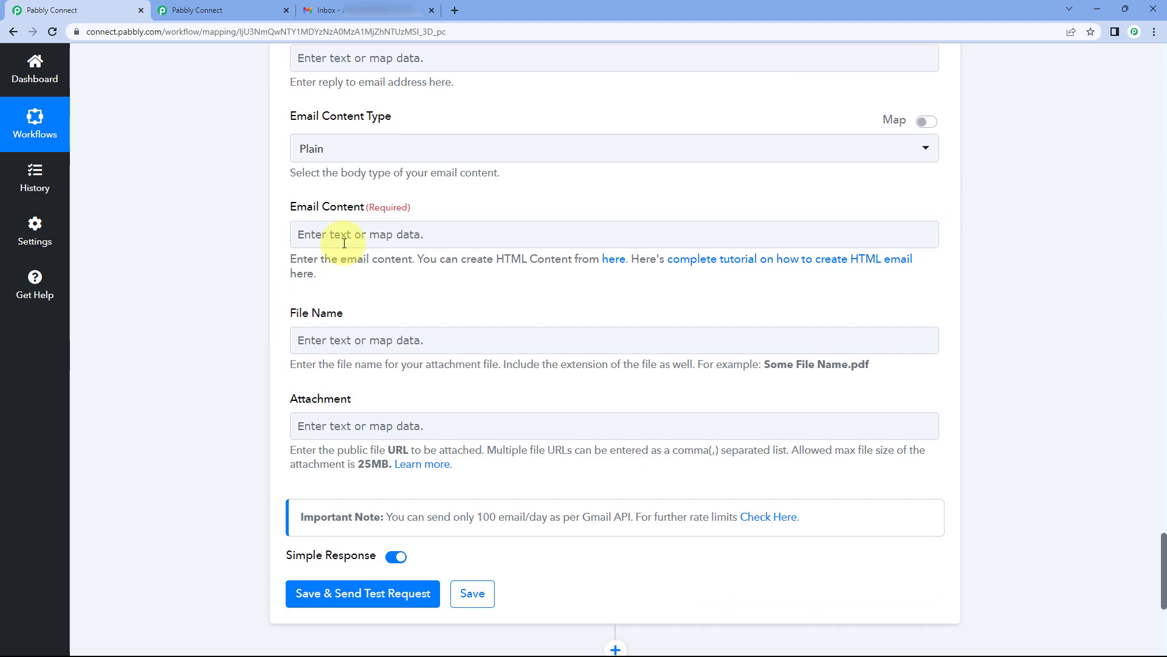
left_click(344, 244)
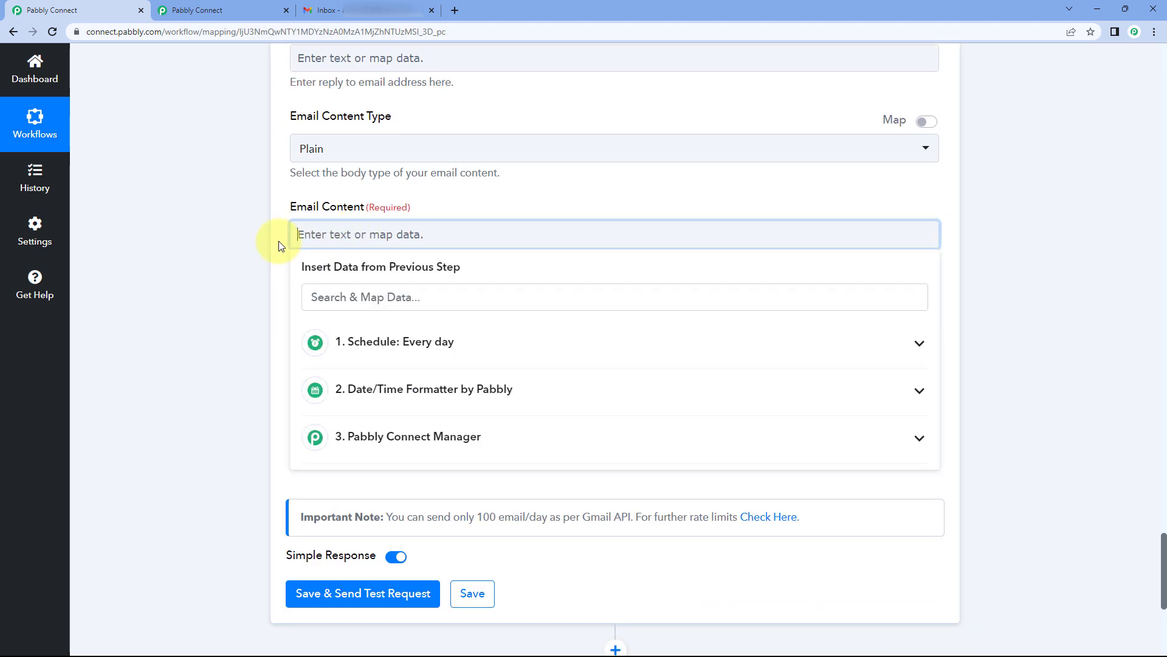
type("Hello Demo,")
key("Return")
key("Return")
type("He")
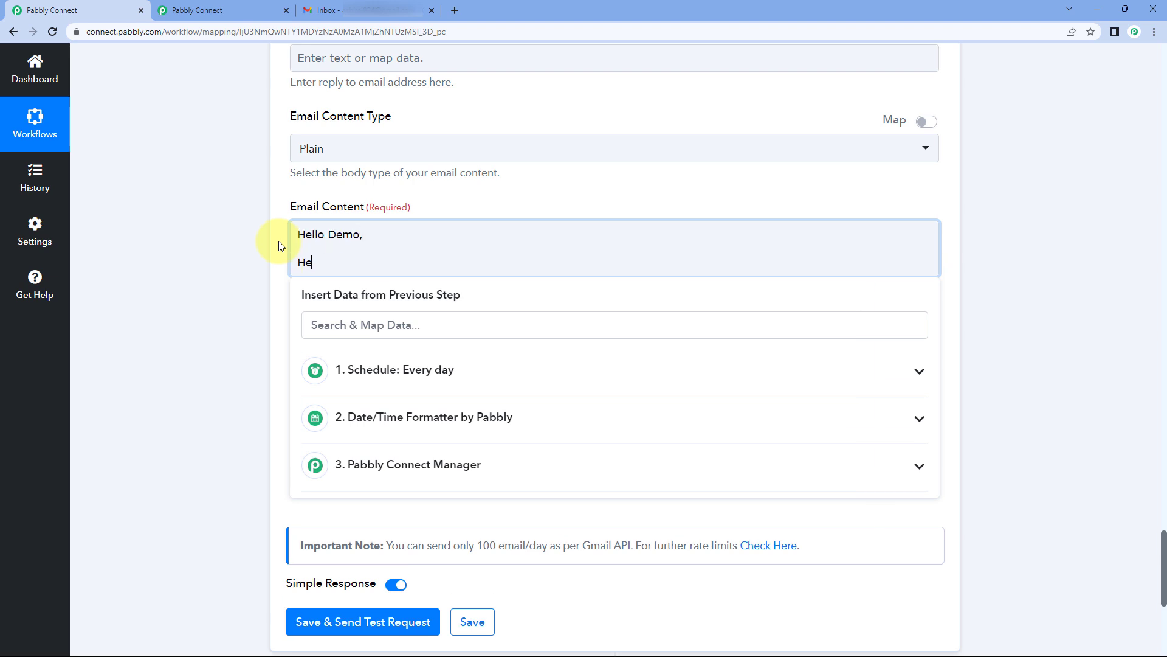
type("re is the task usage summery of your workflow for")
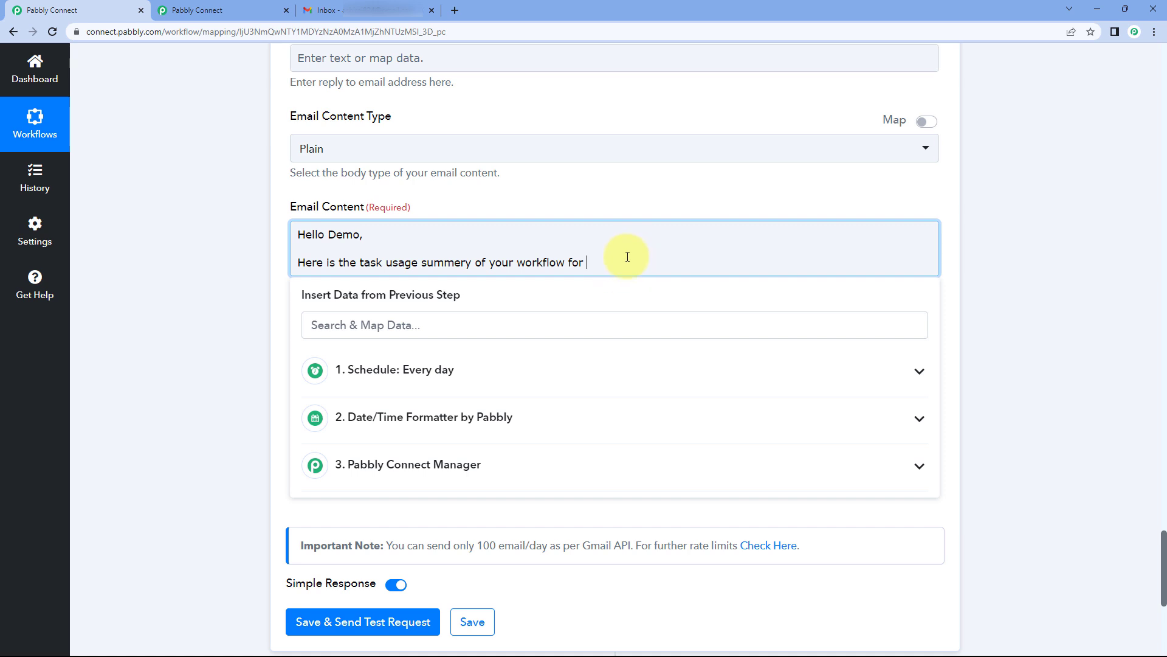
Step: Insert the formatted 2023-05-09 date from Date/Time Formatter and end the sentence with a period
left_click(472, 418)
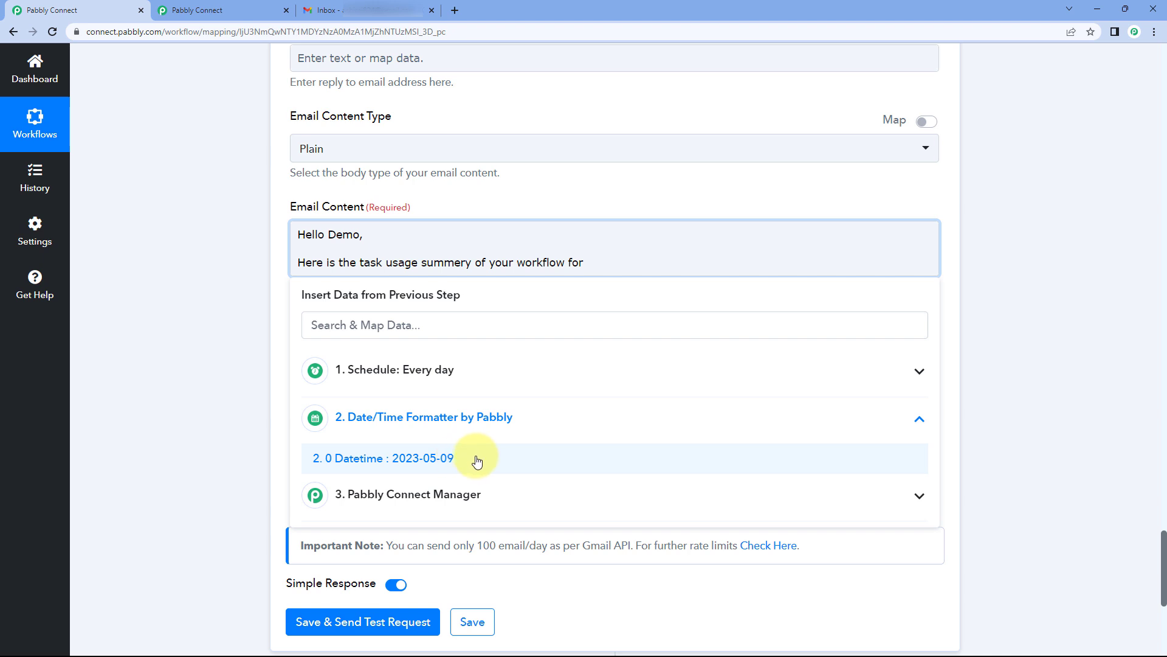
left_click(478, 462)
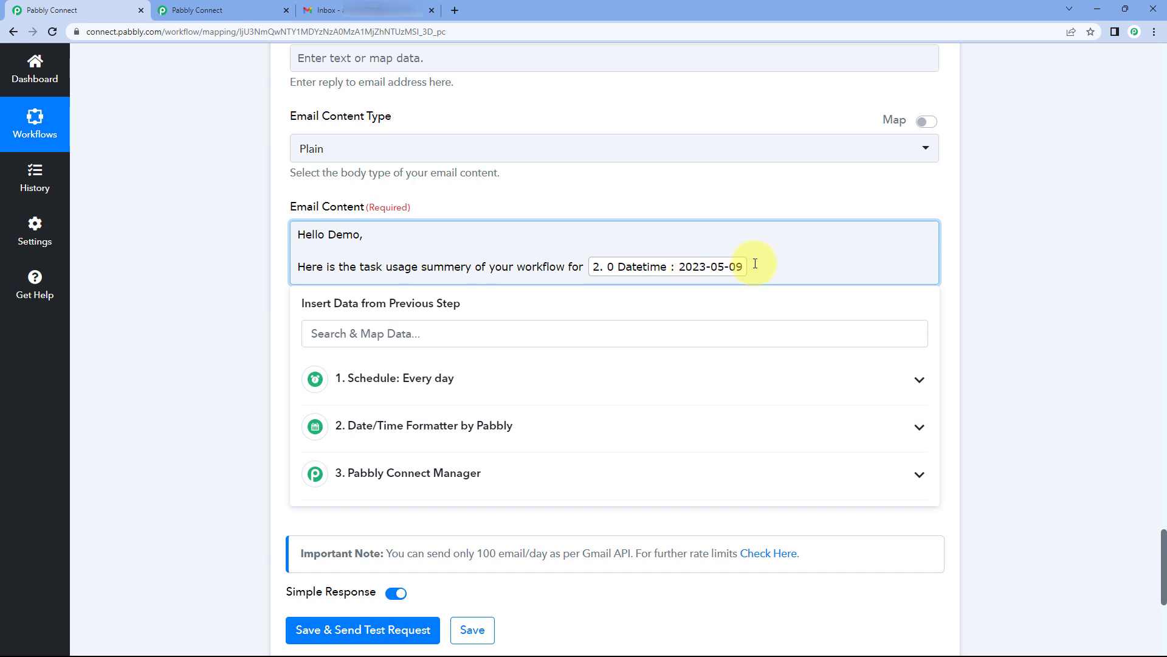
type(".")
key("Return")
key("Return")
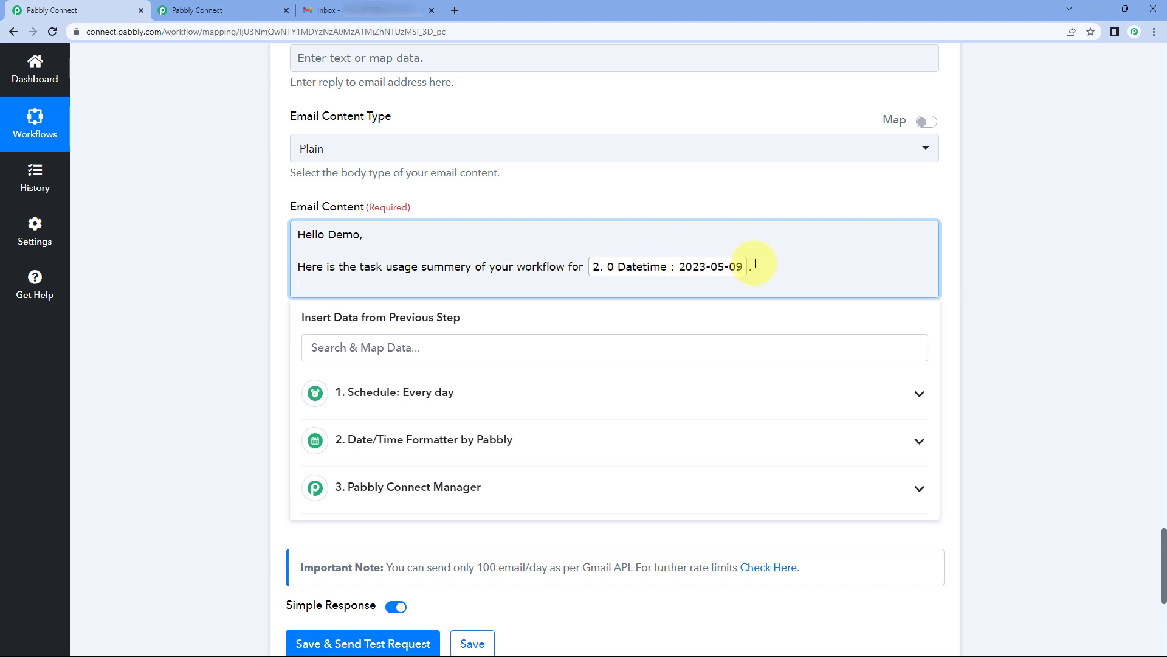
Step: Highlight the Total Workflow Executed, Paid Tasks and Free Tasks values (all 1) in the response
scroll(239, 240, "up", 4)
scroll(238, 241, "up", 17)
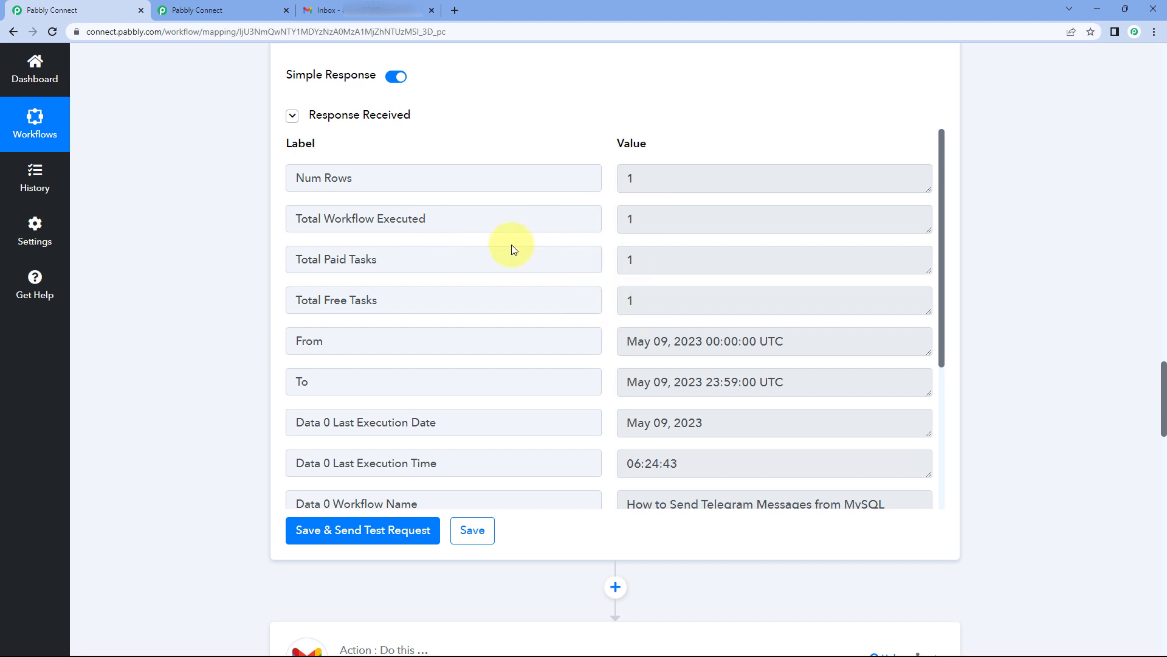
left_click_drag(647, 218, 608, 220)
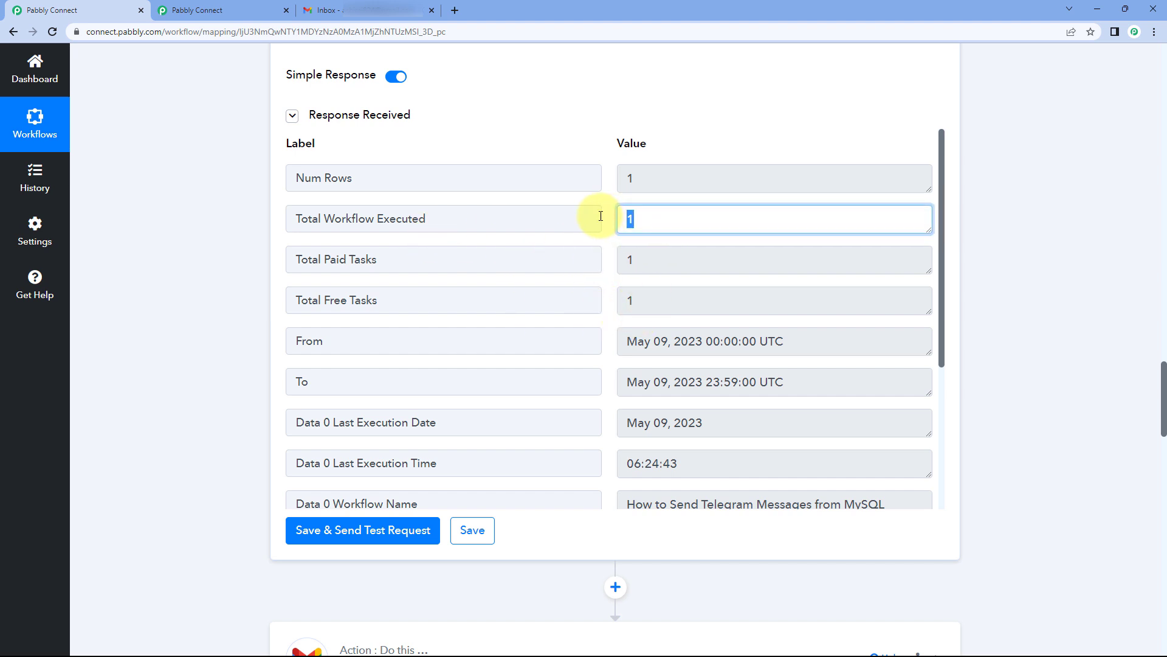
left_click_drag(652, 260, 605, 260)
left_click_drag(626, 299, 614, 299)
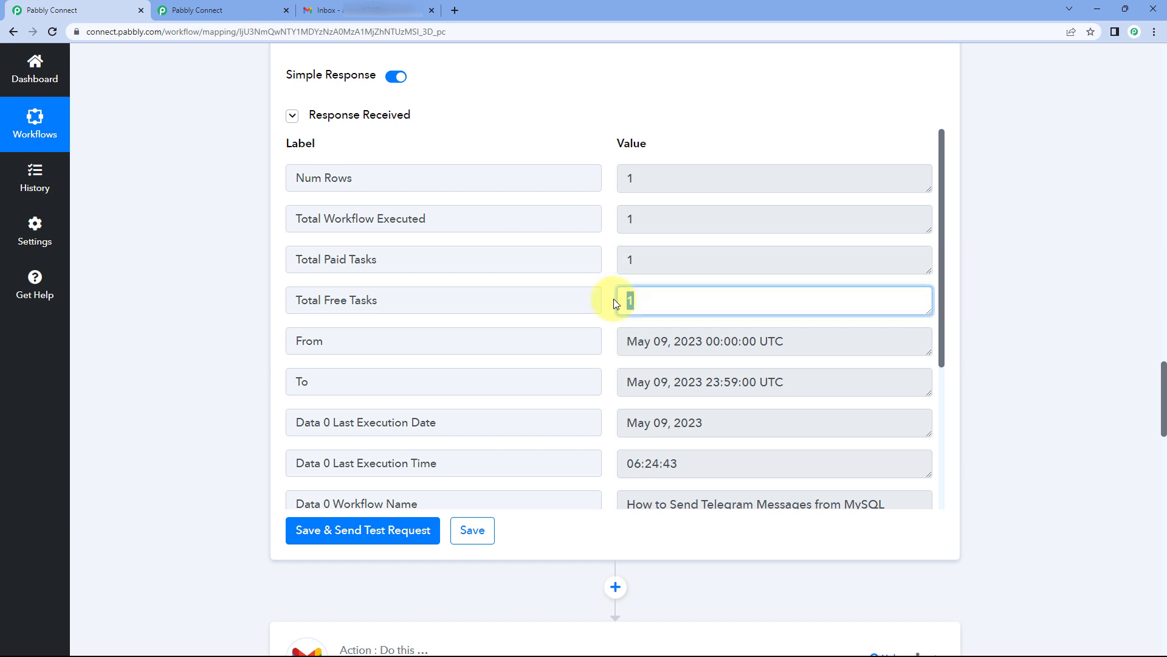
left_click(610, 296)
scroll(609, 296, "down", 3)
scroll(606, 341, "up", 3)
scroll(615, 357, "down", 3)
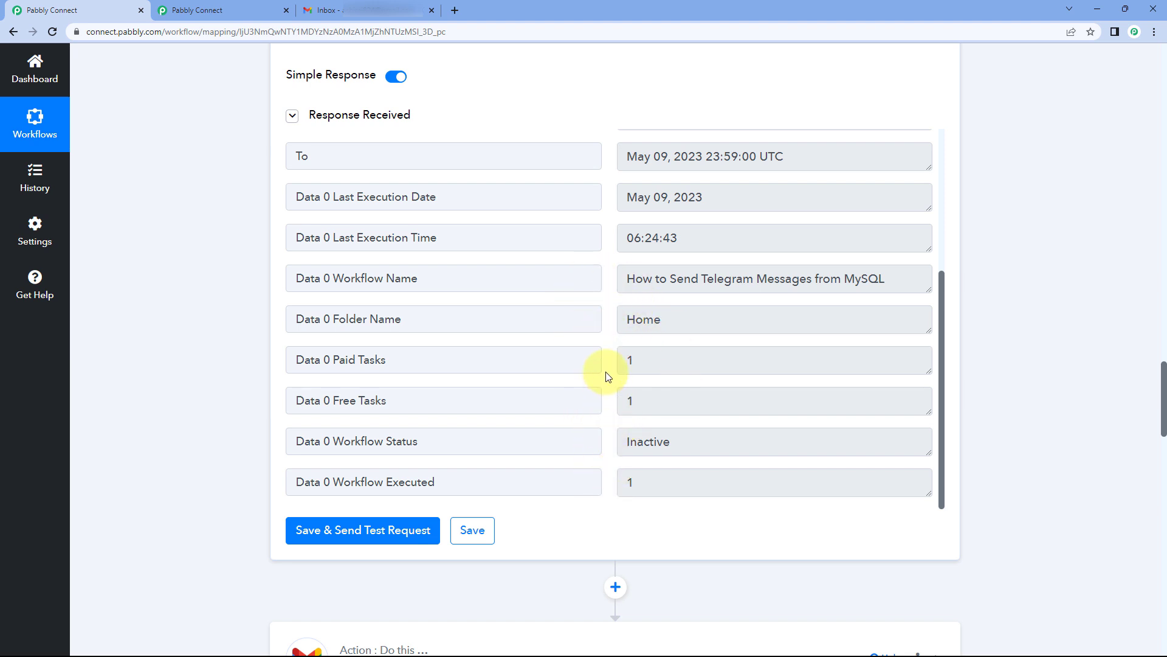
scroll(613, 450, "up", 4)
left_click(639, 223)
left_click(640, 262)
left_click(627, 301)
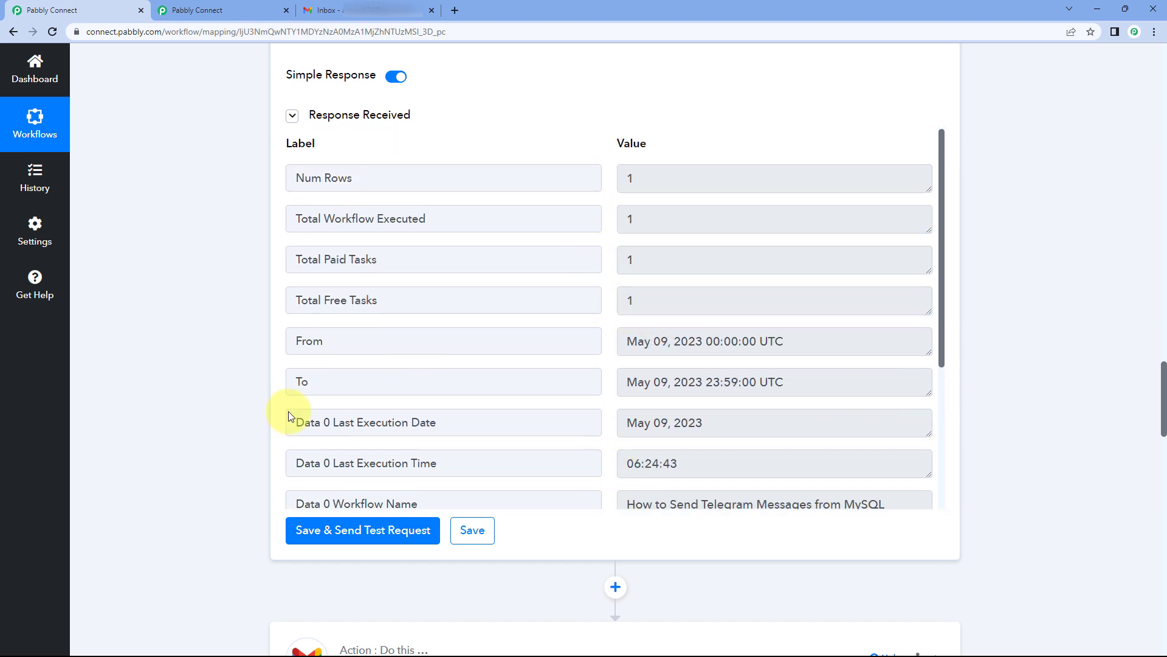
scroll(221, 399, "down", 18)
Step: Add a 'Workflow Executed:' line mapped to Total Workflow Executed
scroll(225, 399, "down", 7)
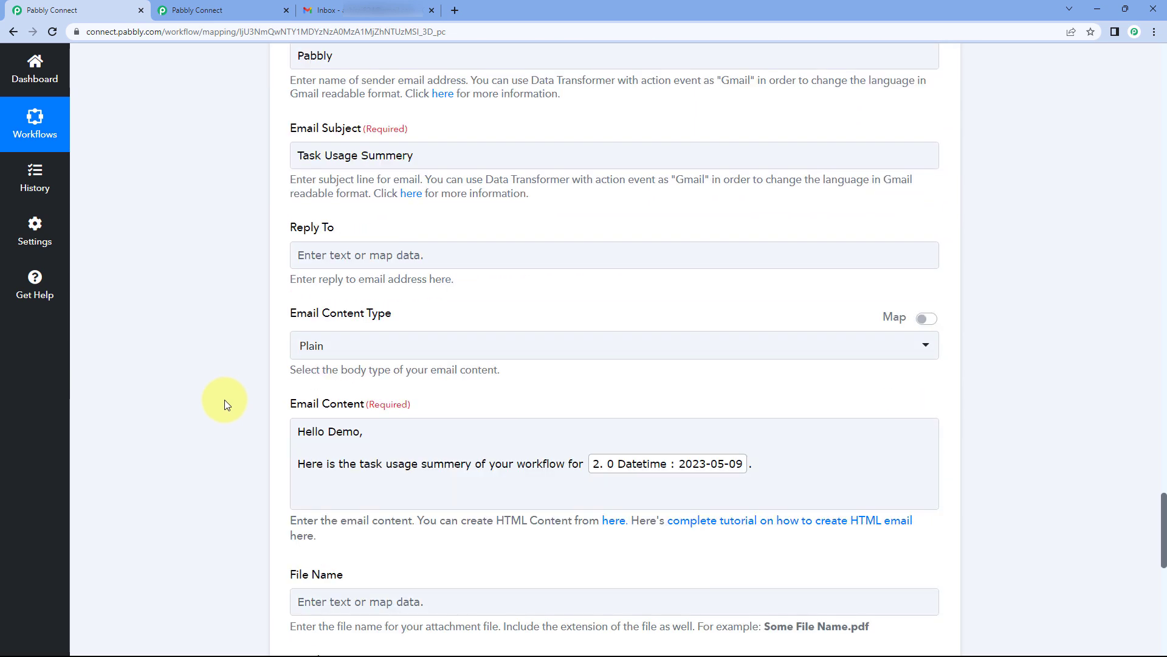
left_click(408, 359)
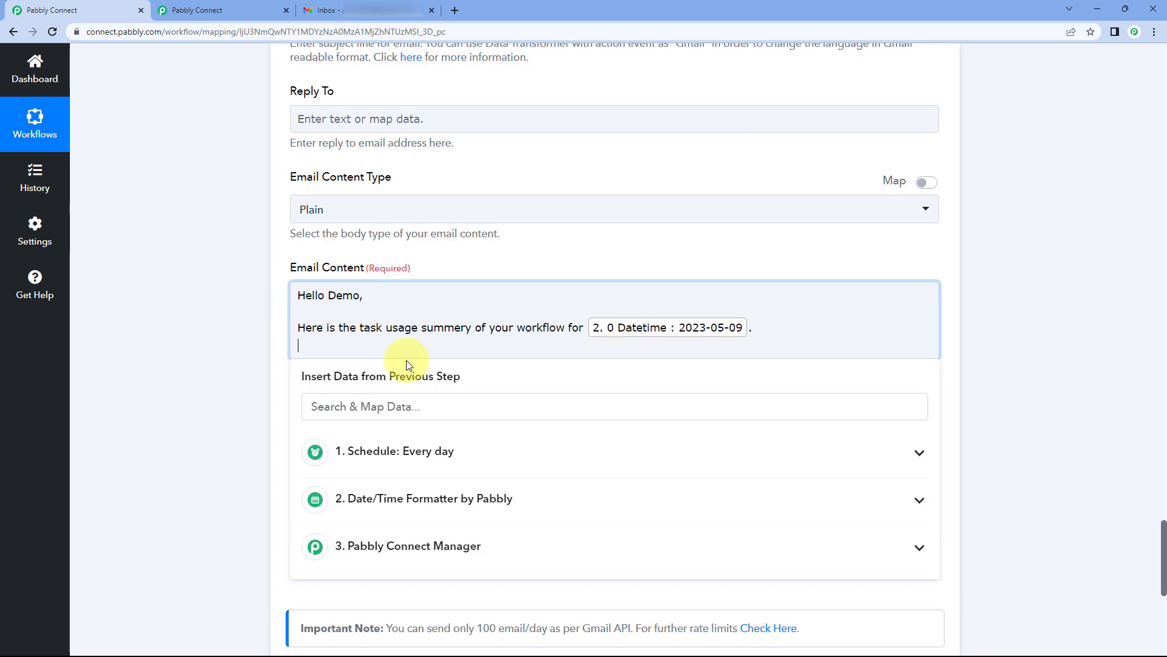
key("Return")
type("T")
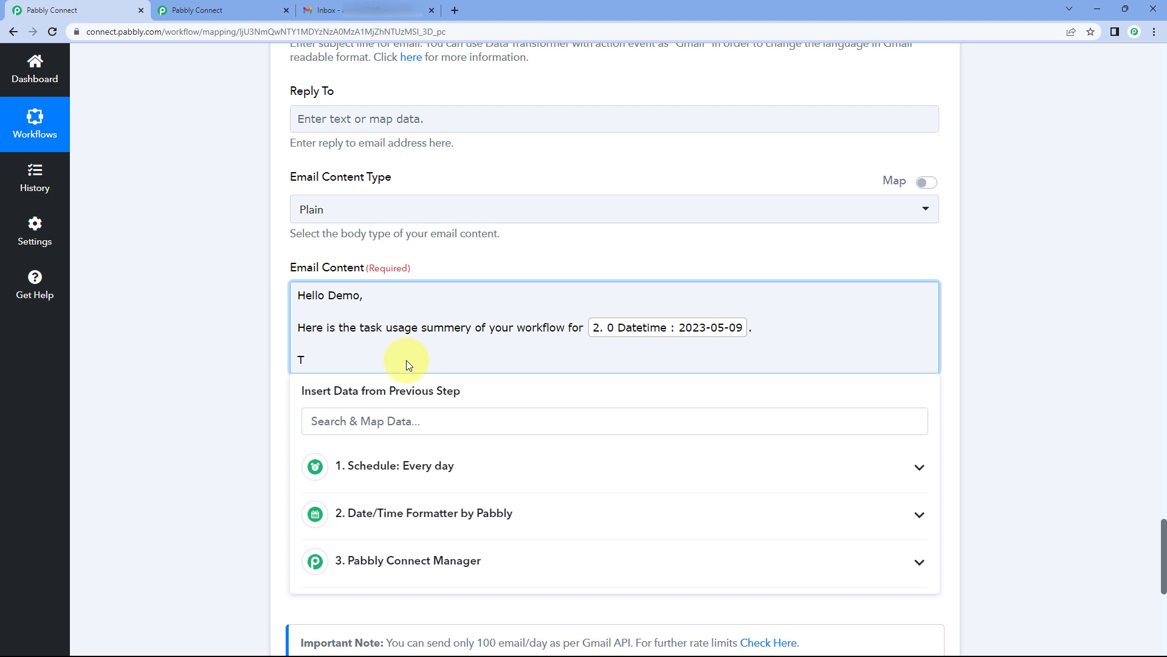
key("BackSpace")
type("Workflow Executed:")
left_click(388, 563)
scroll(389, 565, "down", 1)
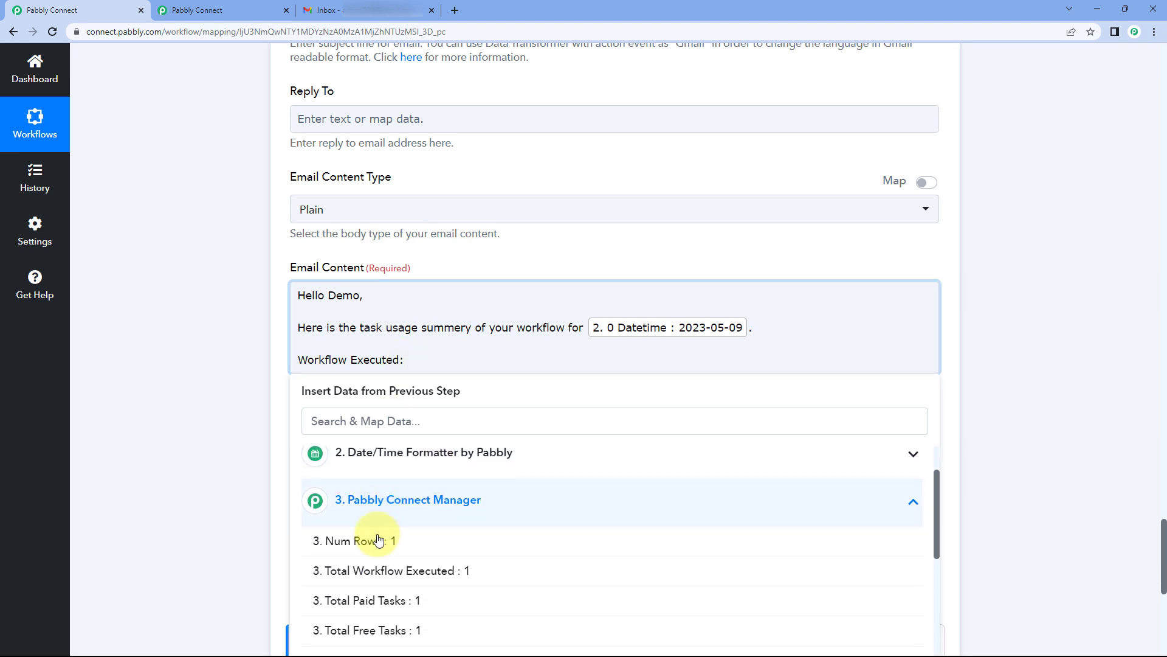
left_click(401, 571)
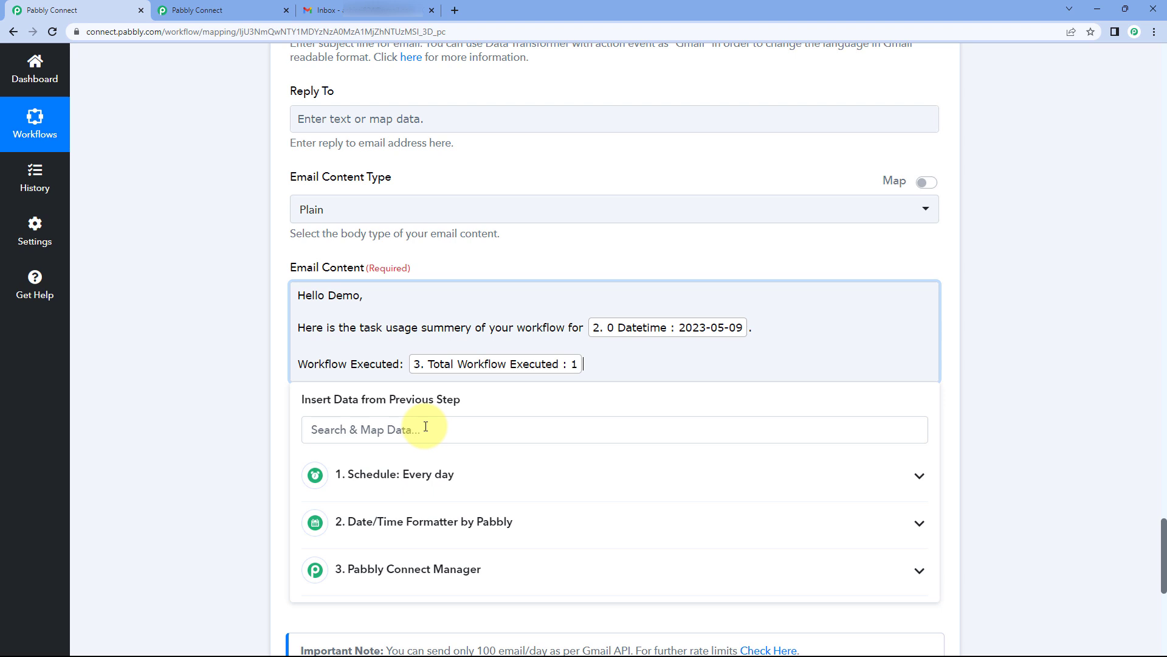
key("Return")
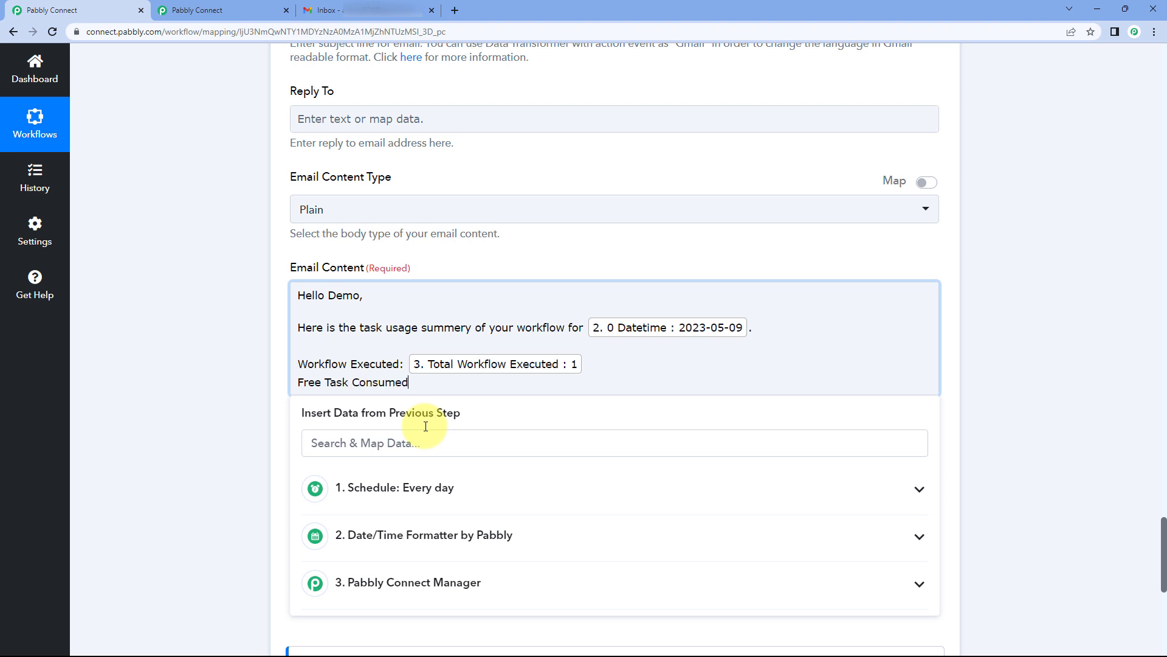
Step: Insert the Total Free Tasks and Total Paid Tasks counts on their own lines
left_click(443, 582)
scroll(425, 516, "down", 5)
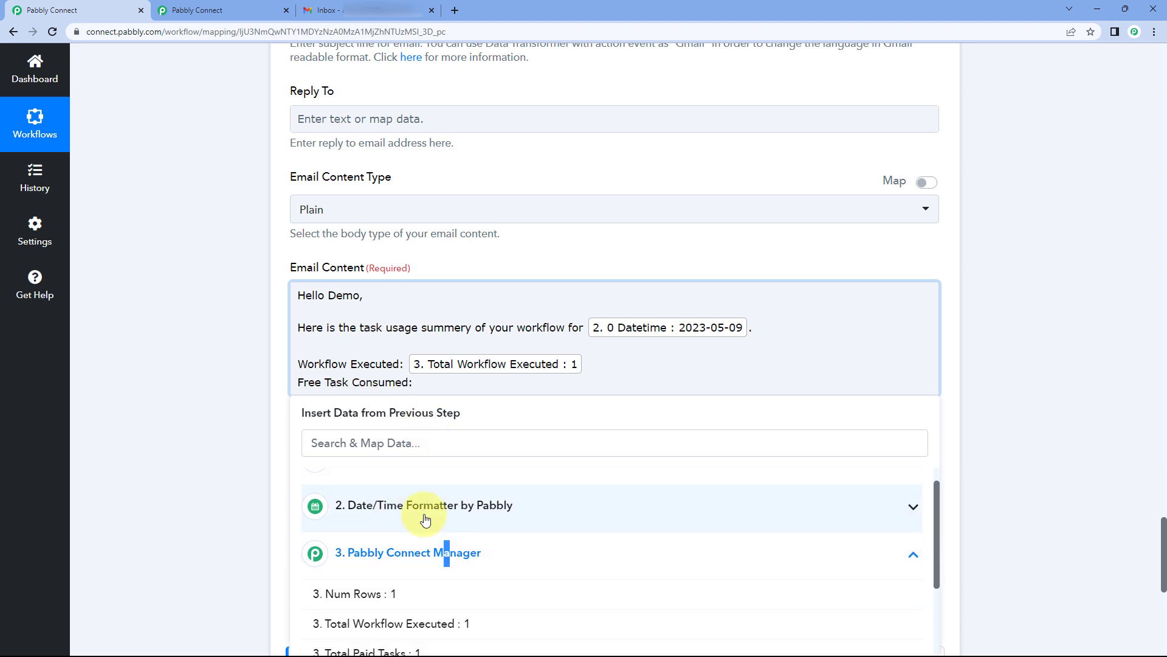
left_click(426, 527)
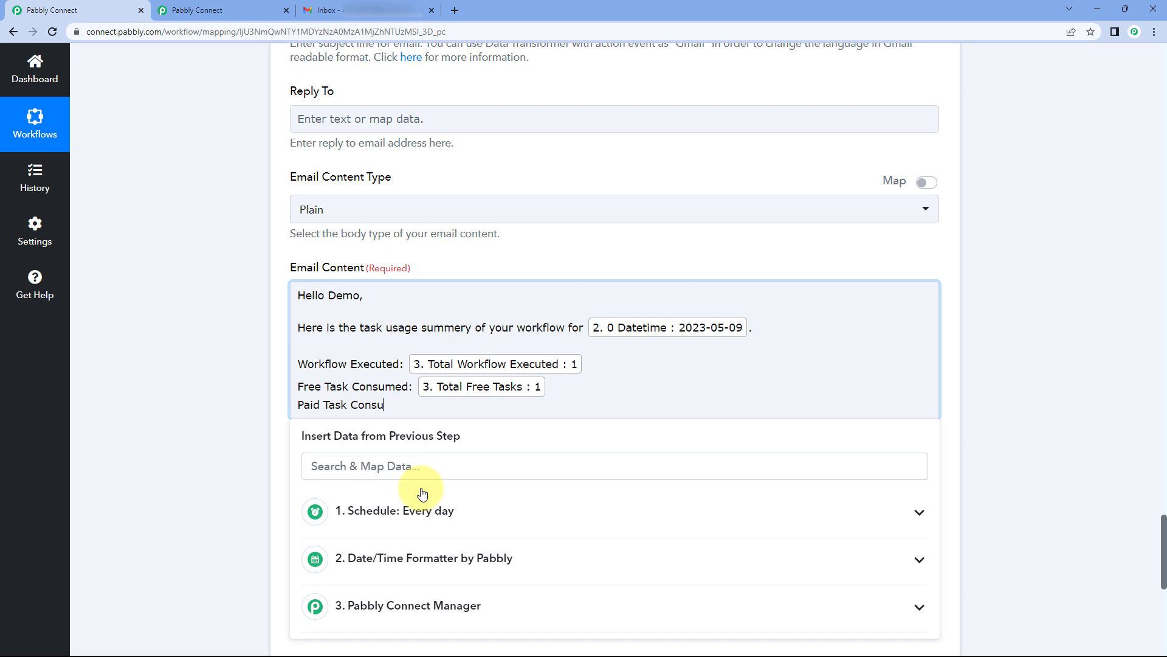
scroll(425, 490, "down", 1)
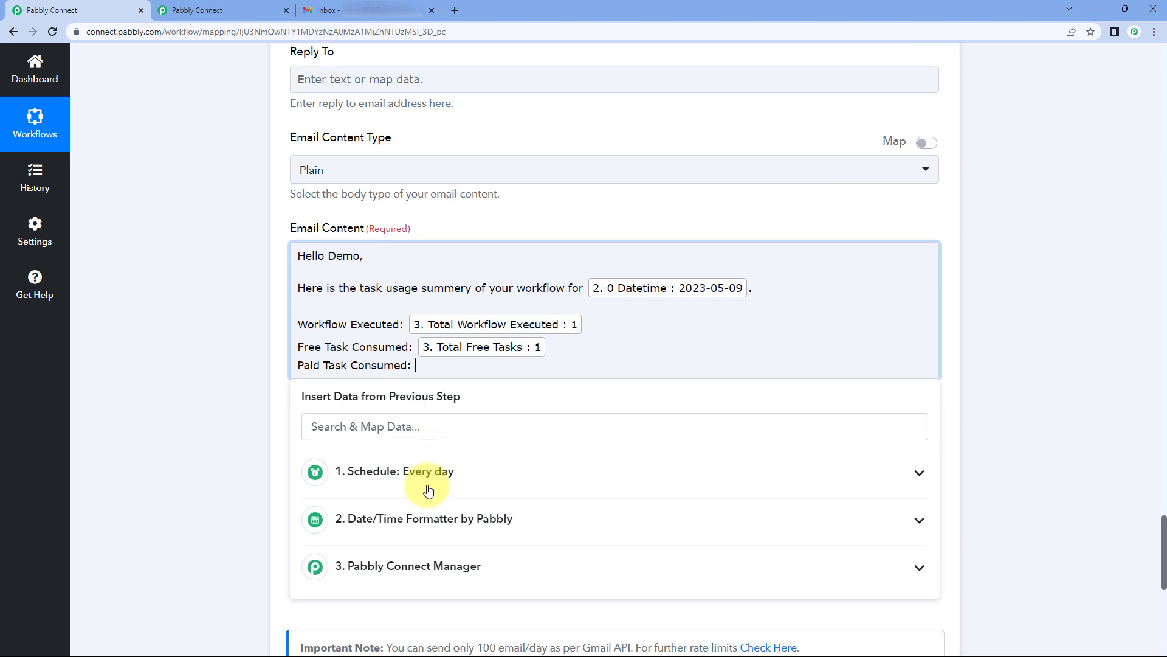
left_click(431, 543)
scroll(427, 547, "down", 3)
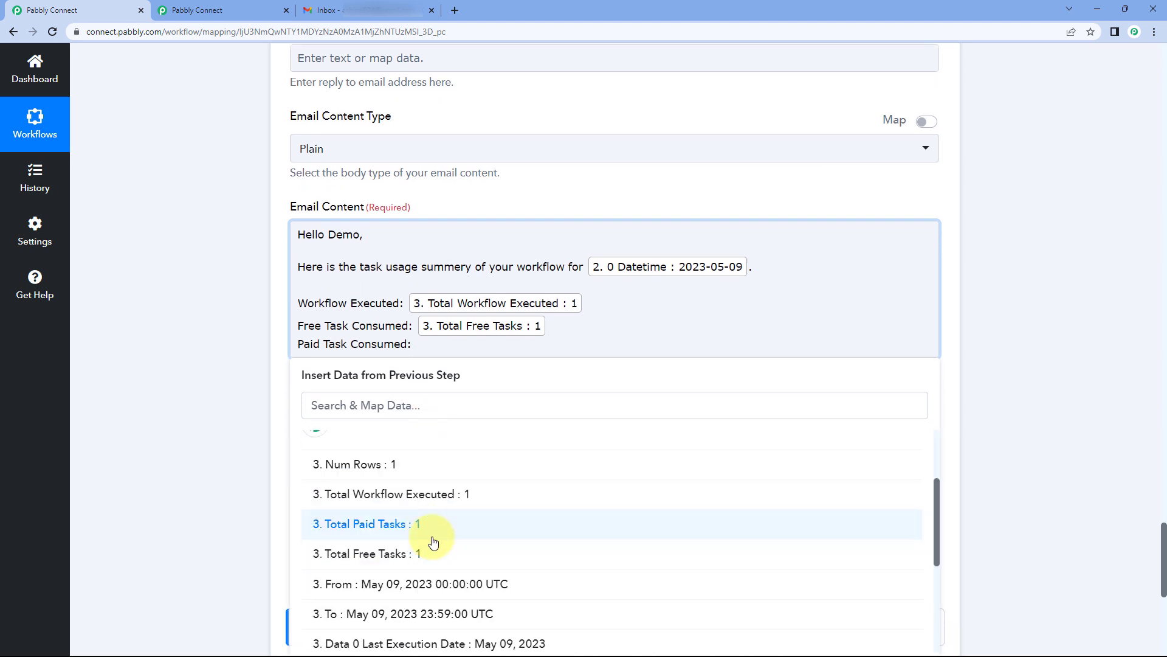
left_click(429, 527)
Step: Close the email body with Thank You and Regards lines
left_click(246, 377)
left_click(560, 353)
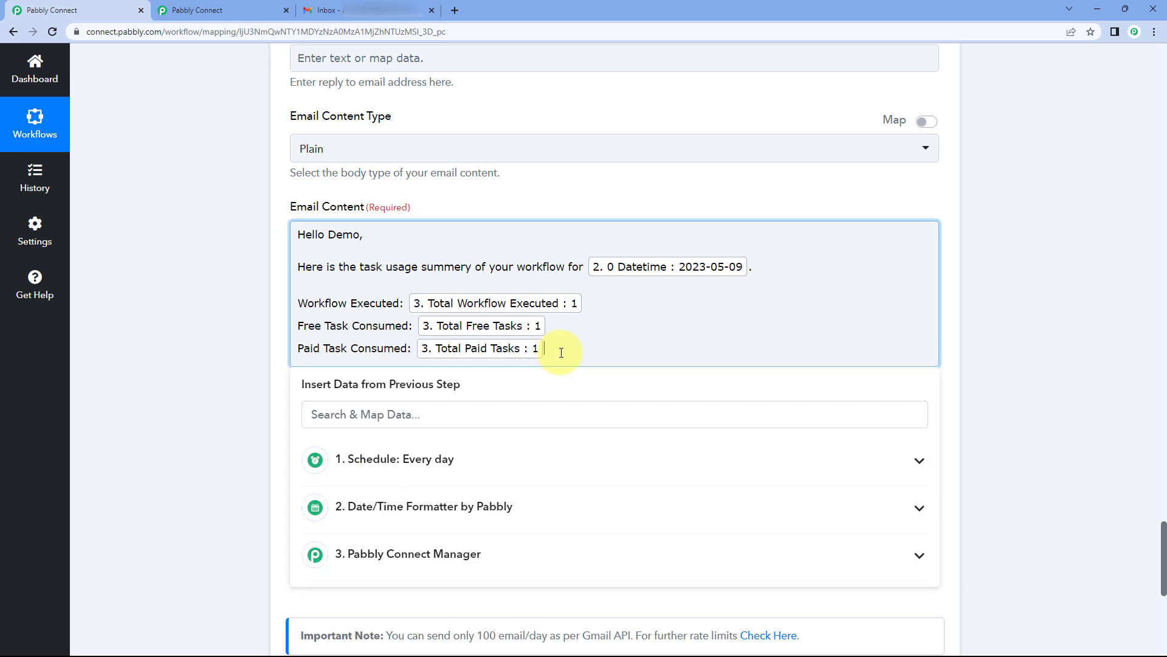
key("Return")
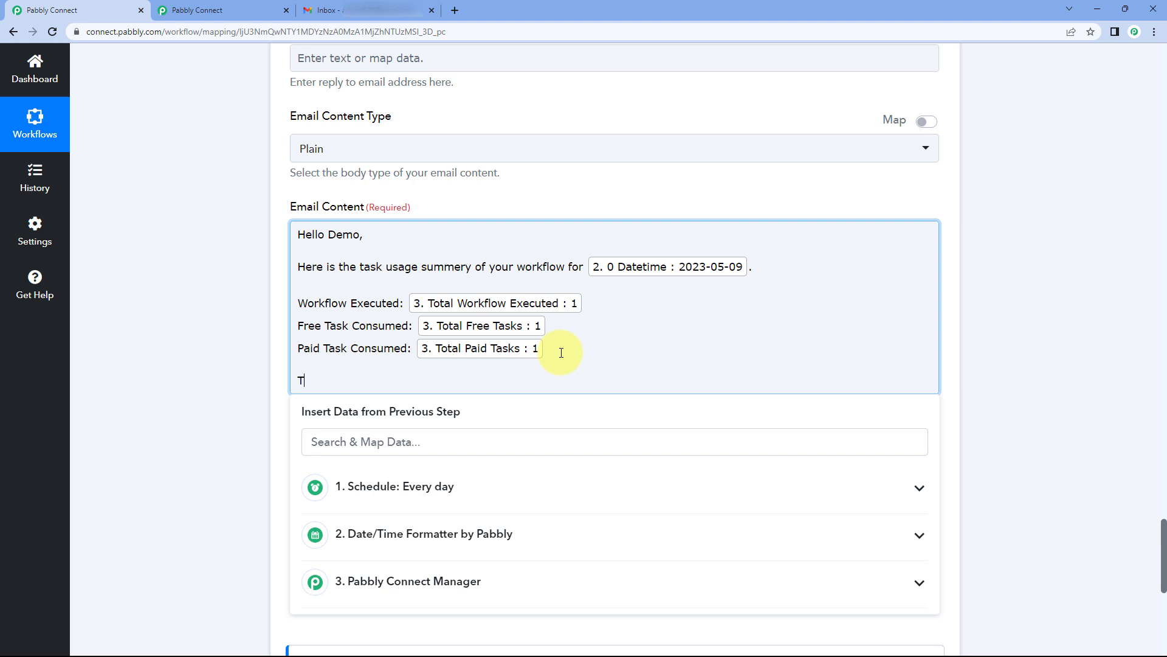
key("Return")
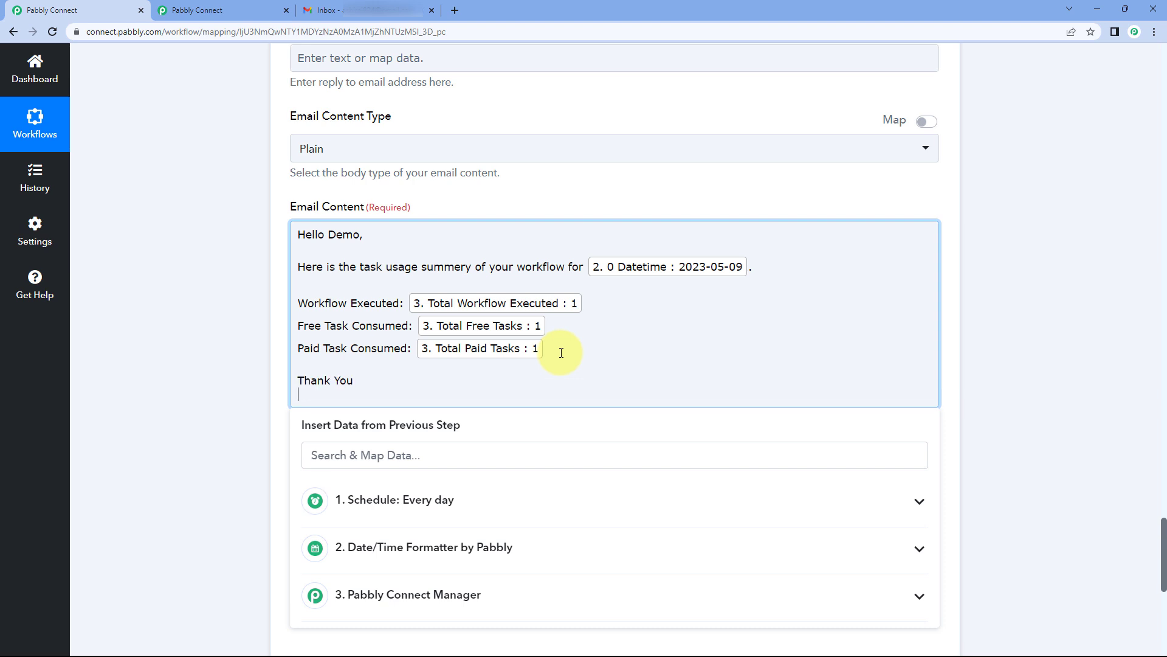
left_click(265, 265)
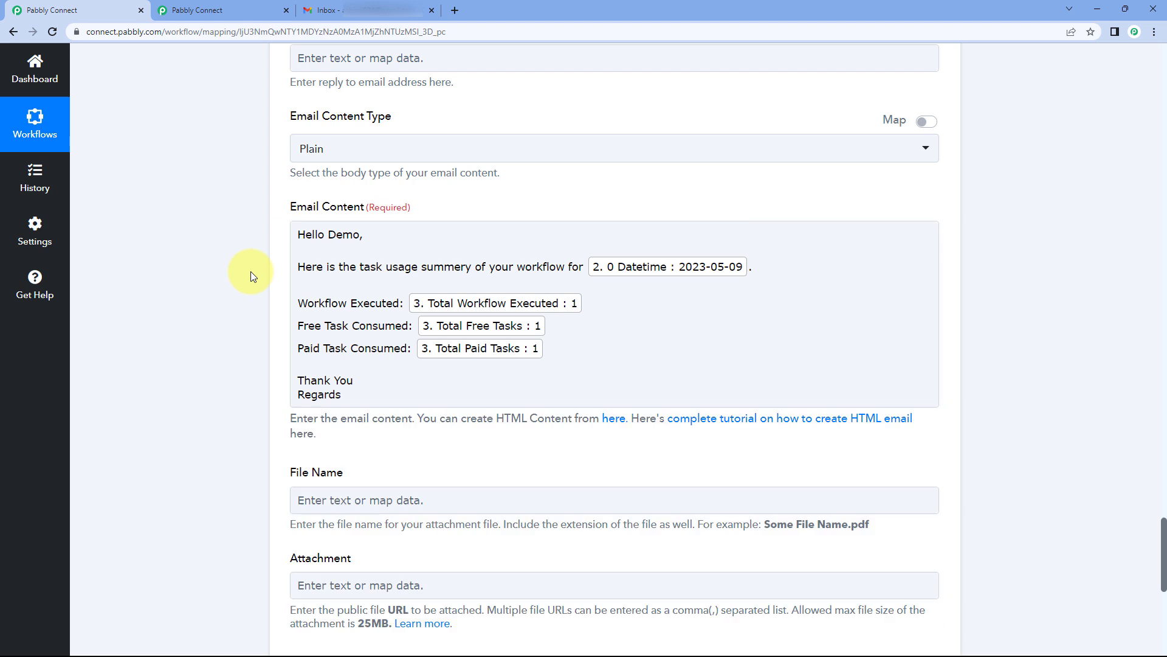
Step: Save and test-send the Gmail step, getting status sent with 100 emails of quota remaining
left_click(314, 259)
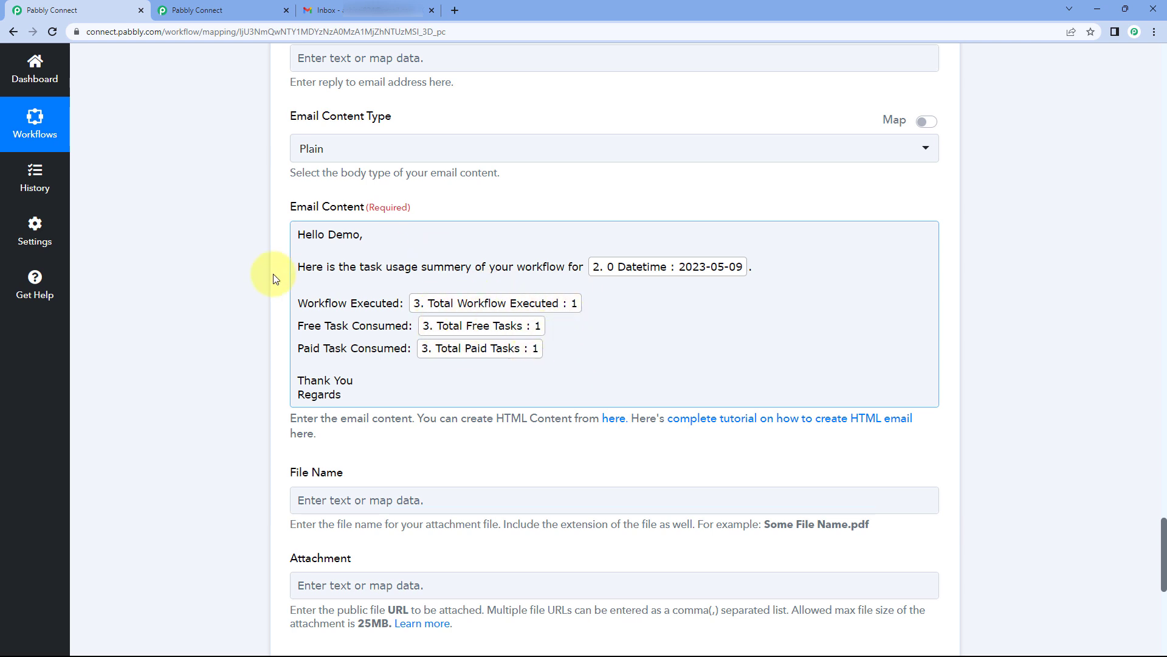
scroll(261, 268, "down", 2)
scroll(260, 260, "down", 1)
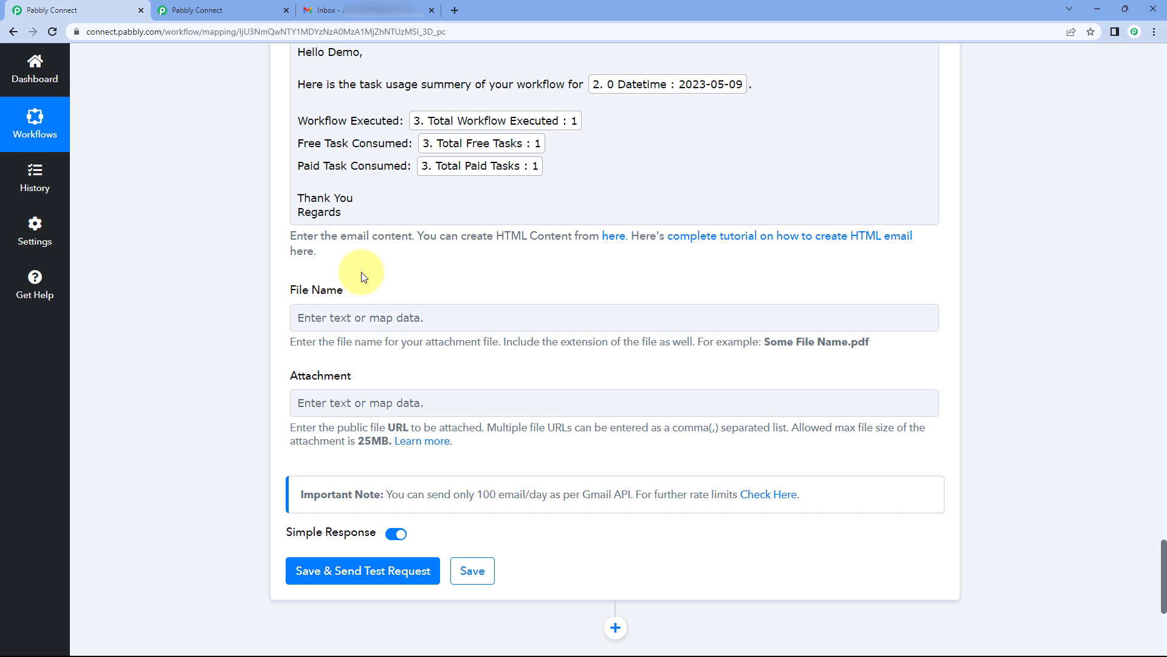
left_click(400, 313)
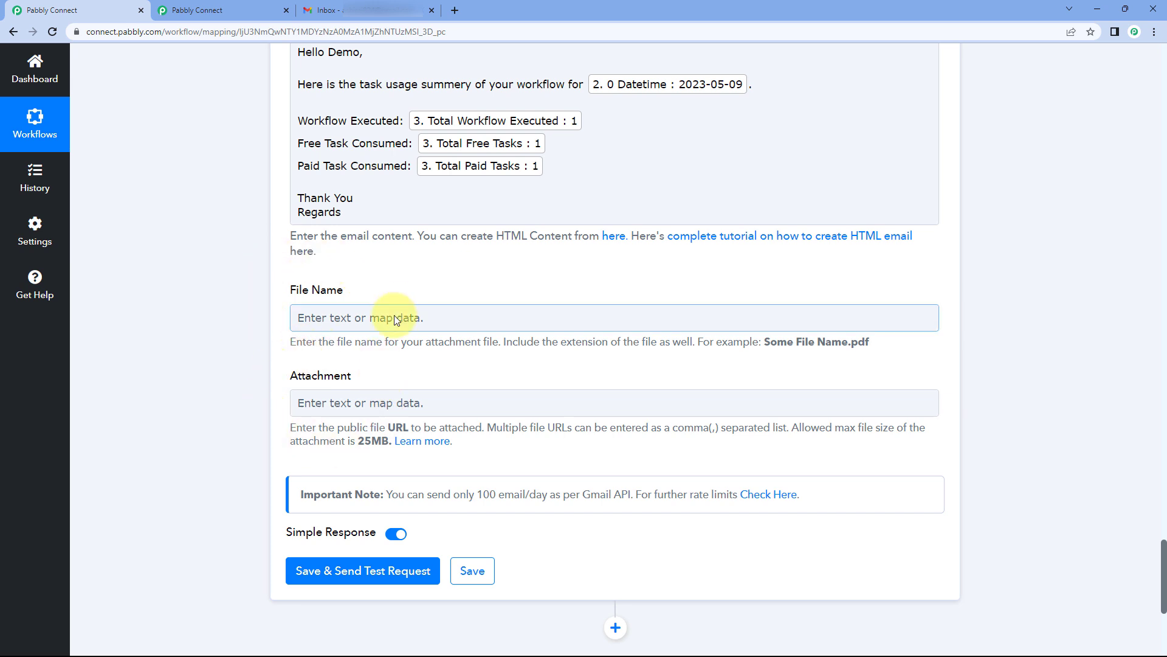
scroll(399, 308, "down", 3)
left_click(367, 386)
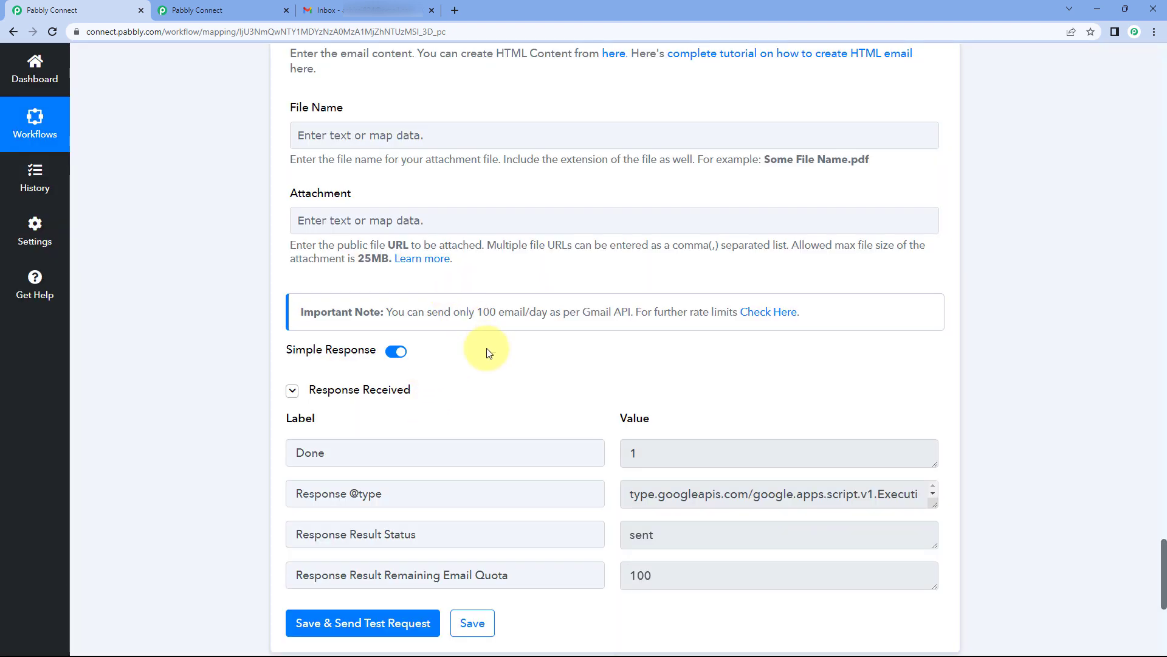
scroll(605, 372, "up", 4)
scroll(605, 372, "down", 4)
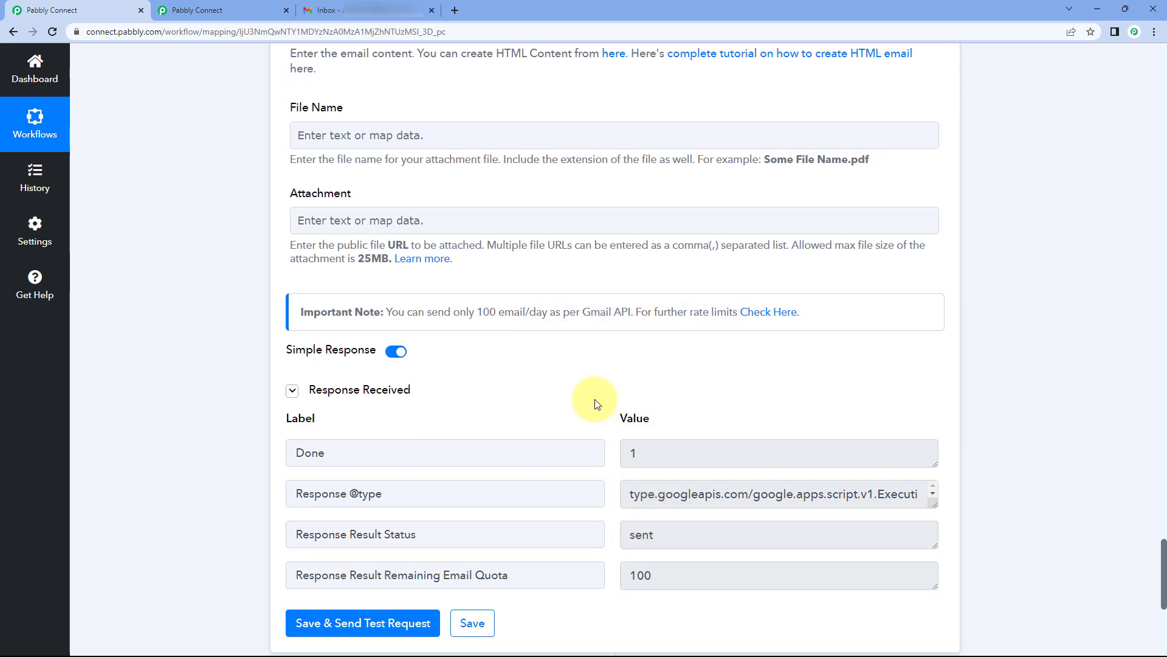
scroll(596, 399, "down", 2)
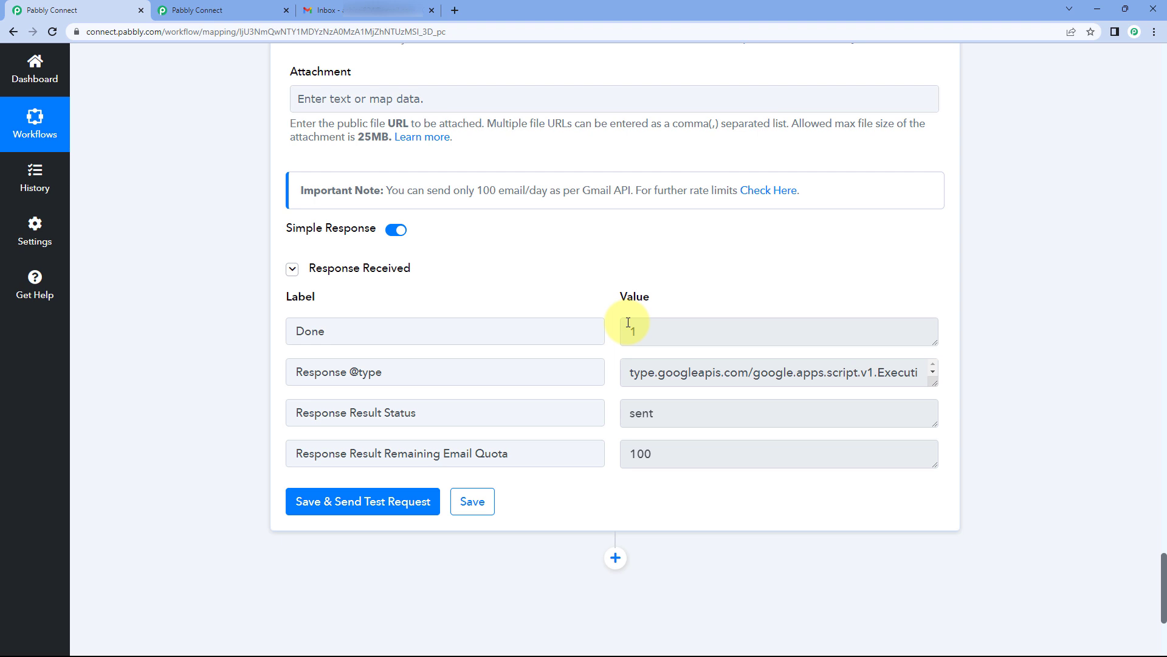
scroll(607, 328, "up", 8)
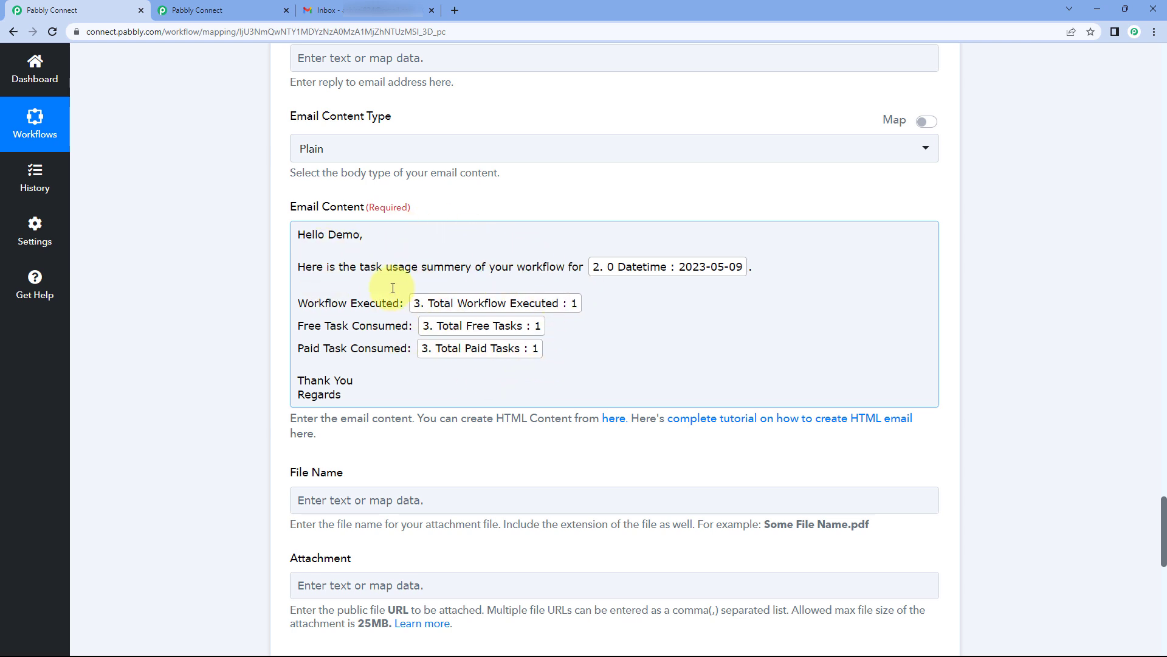
Step: Verify the address in the Recipient Email Addresses field
scroll(517, 246, "up", 1)
scroll(520, 256, "up", 20)
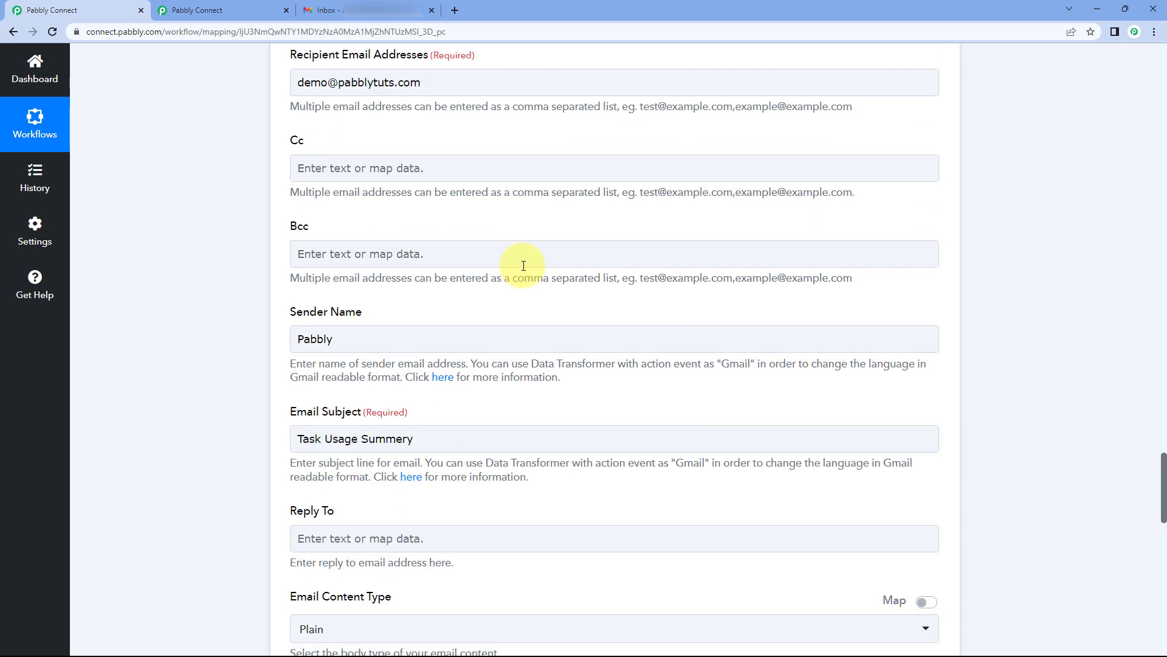
scroll(605, 284, "down", 9)
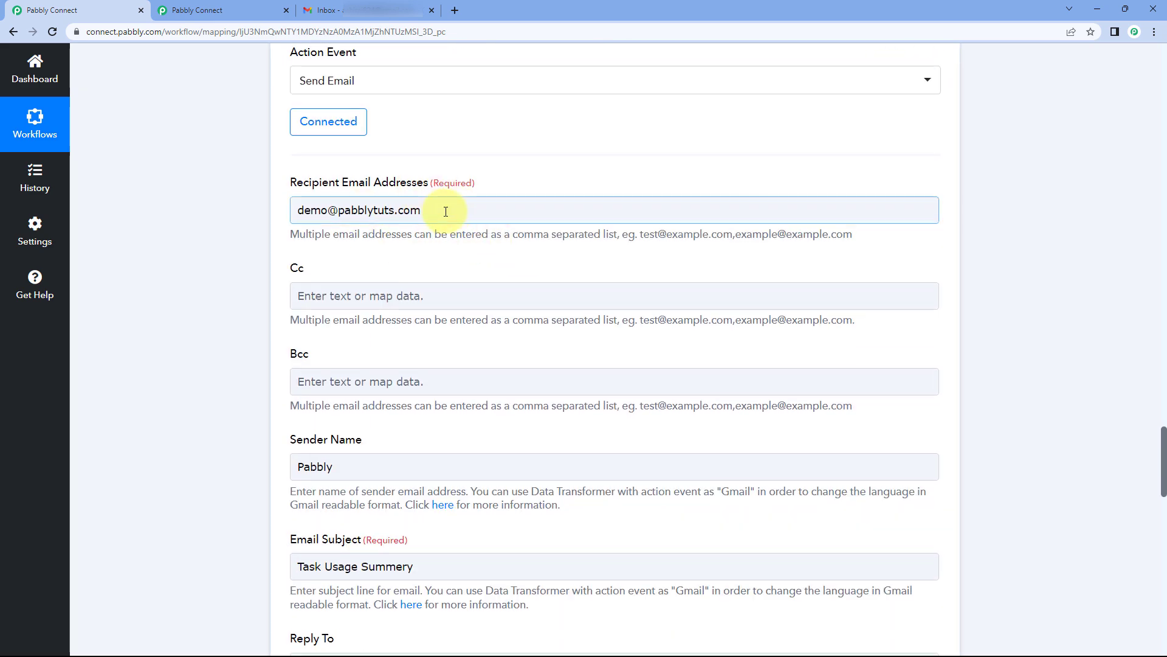
triple_click(377, 210)
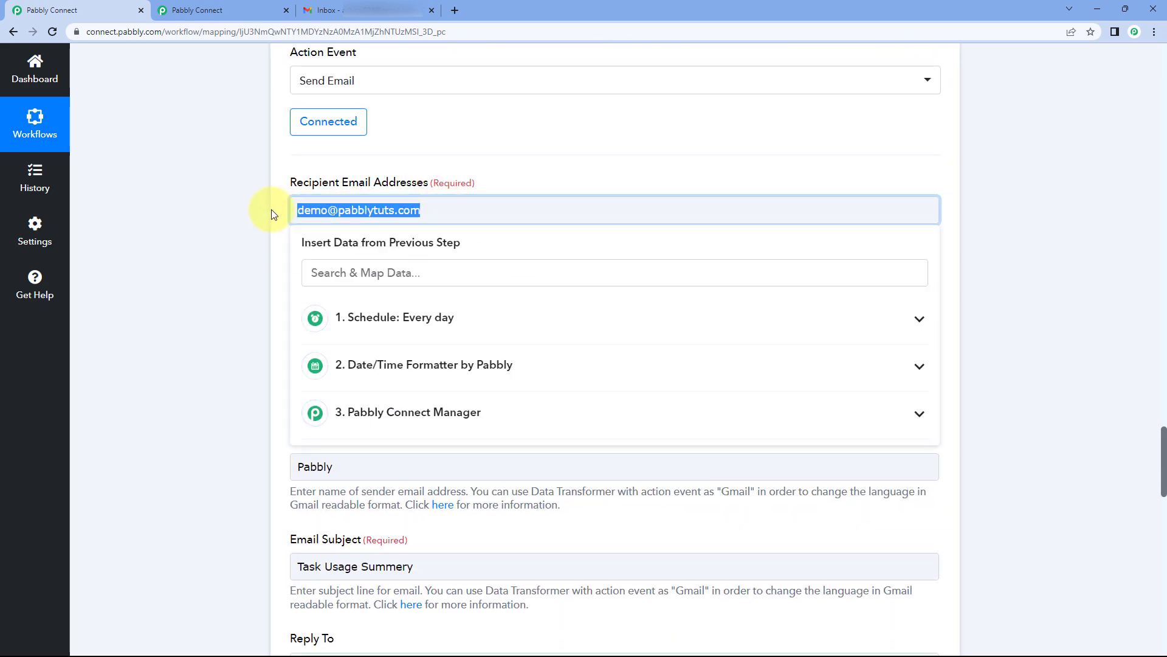
left_click(385, 209)
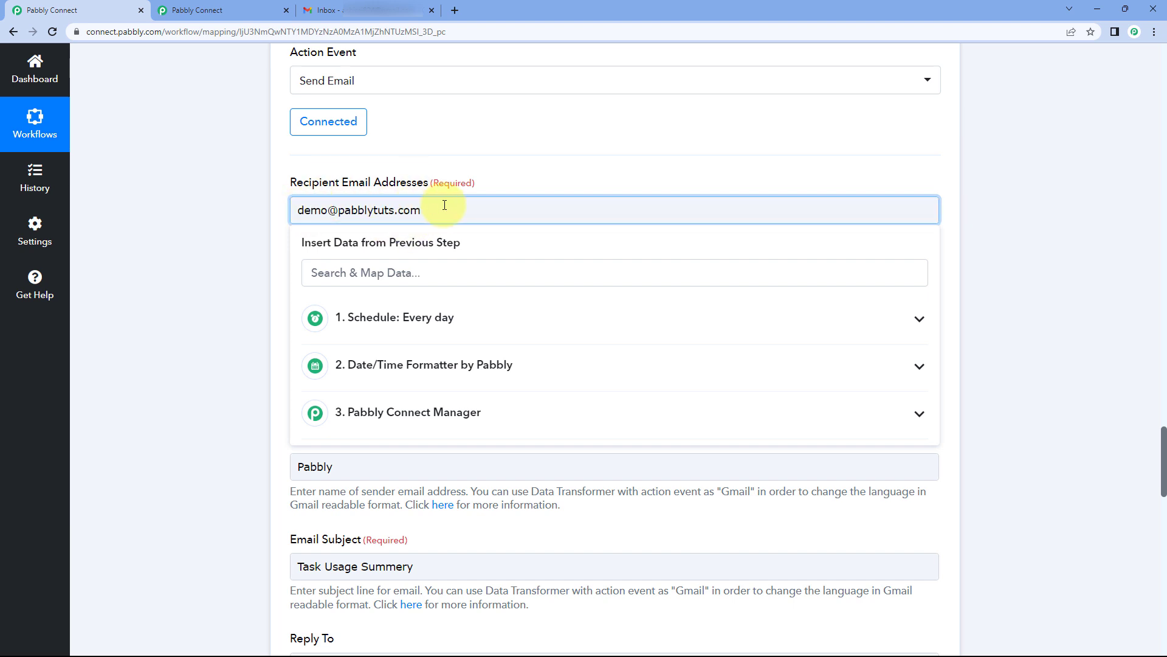
Step: Switch to the Gmail inbox and expand its full label list
left_click(518, 157)
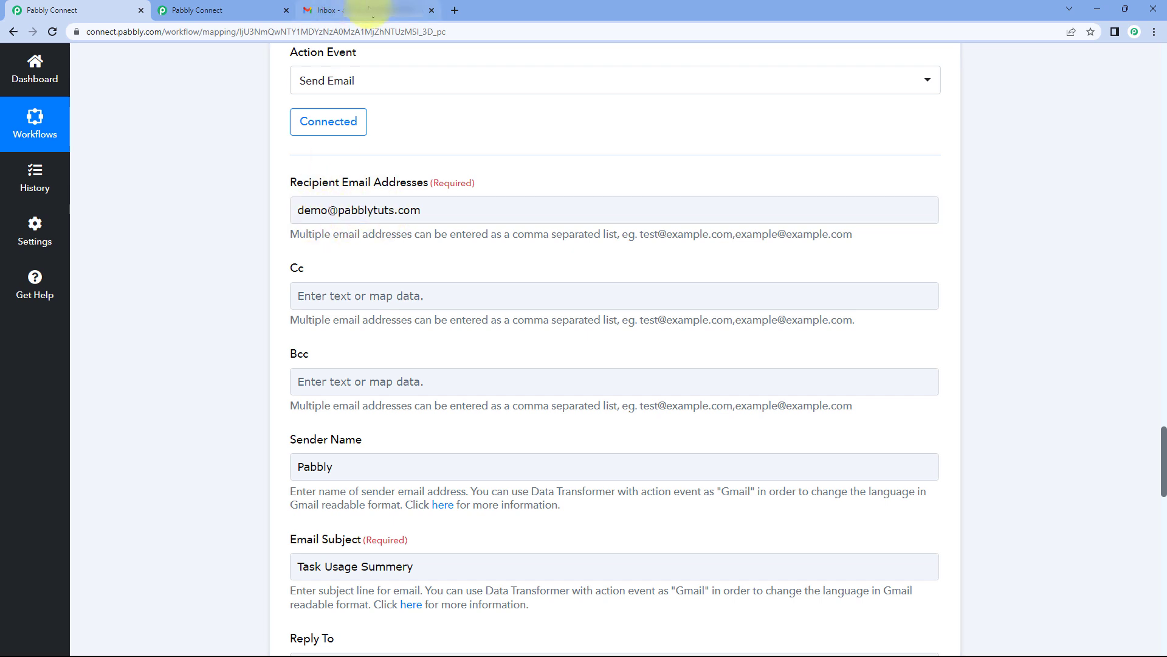
left_click(371, 11)
left_click(149, 287)
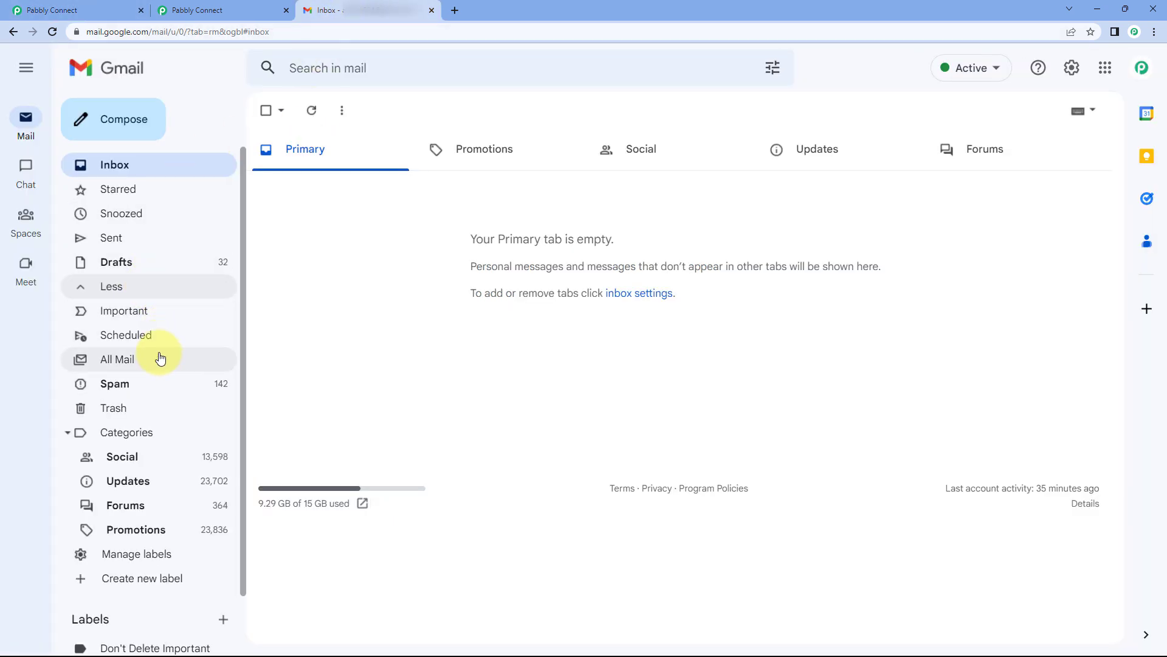
Step: Open Task Usage Summery in All Mail, verify its counts of 1, then return to Pabbly Connect
left_click(161, 358)
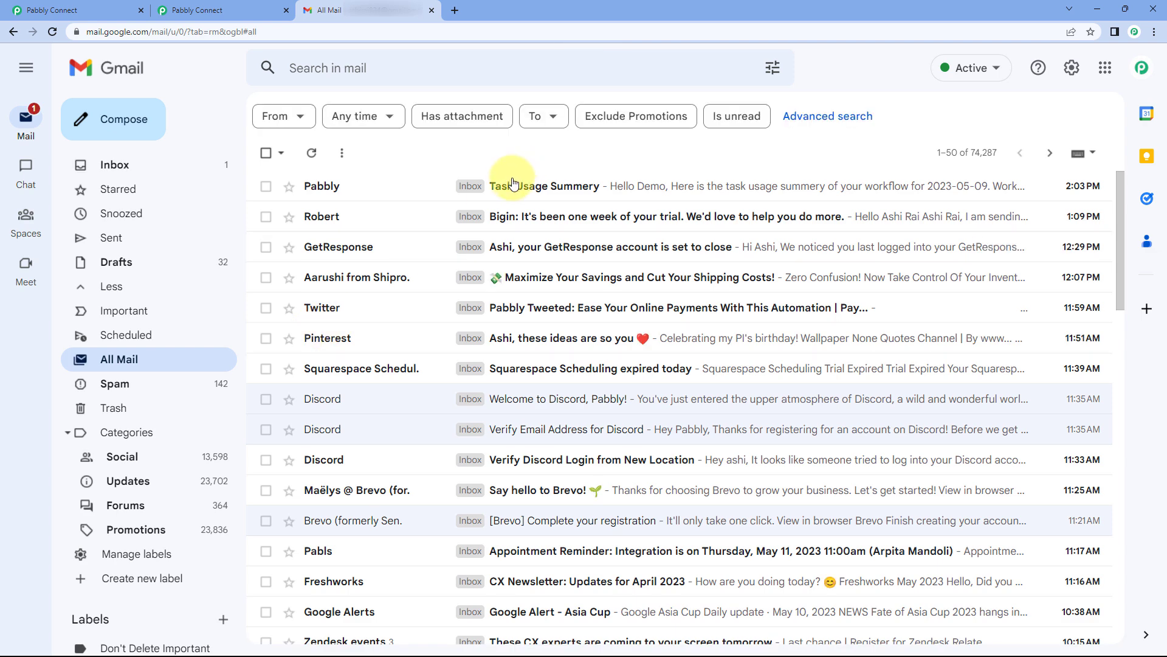
left_click(473, 185)
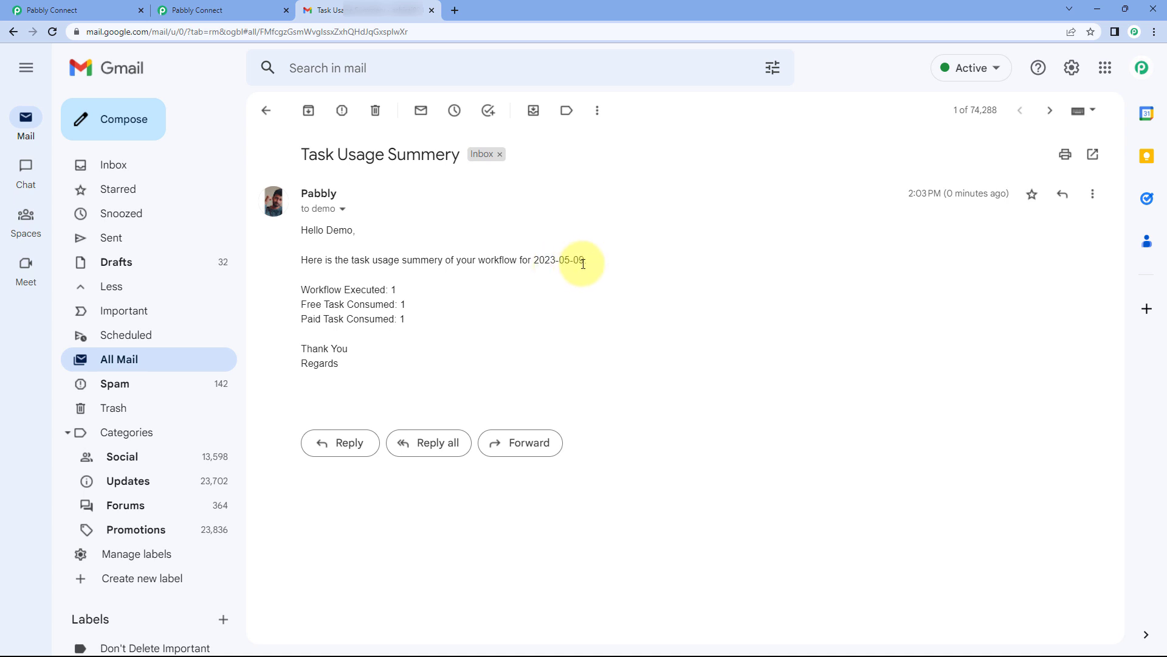
left_click_drag(404, 290, 390, 288)
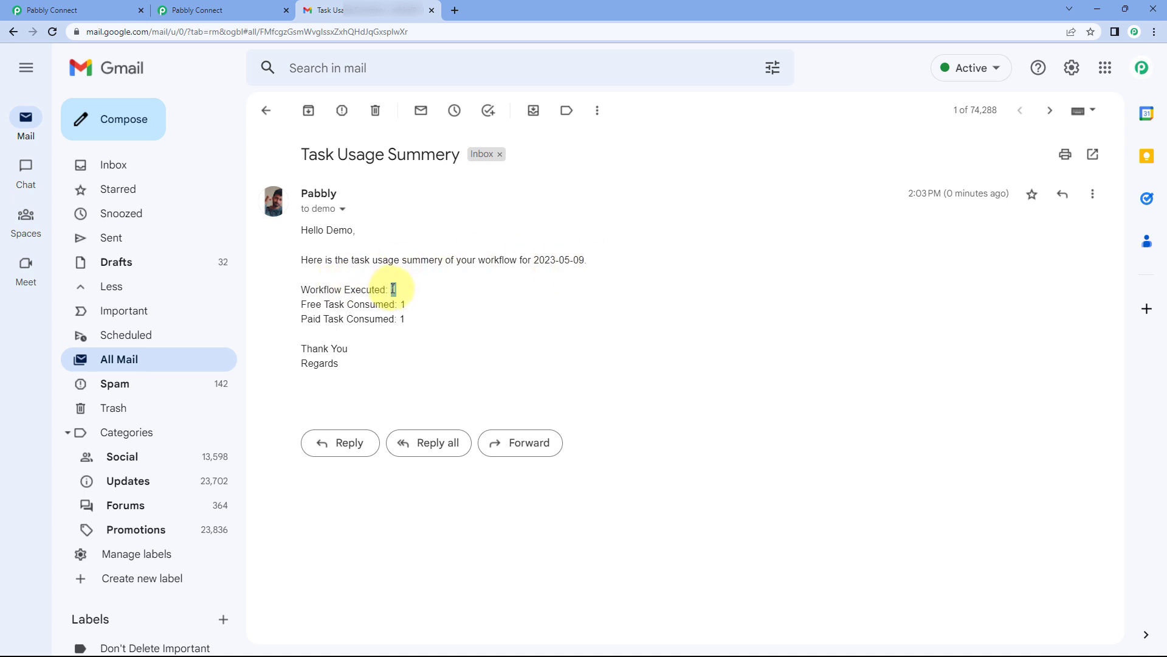
left_click(400, 303)
left_click_drag(419, 320, 398, 319)
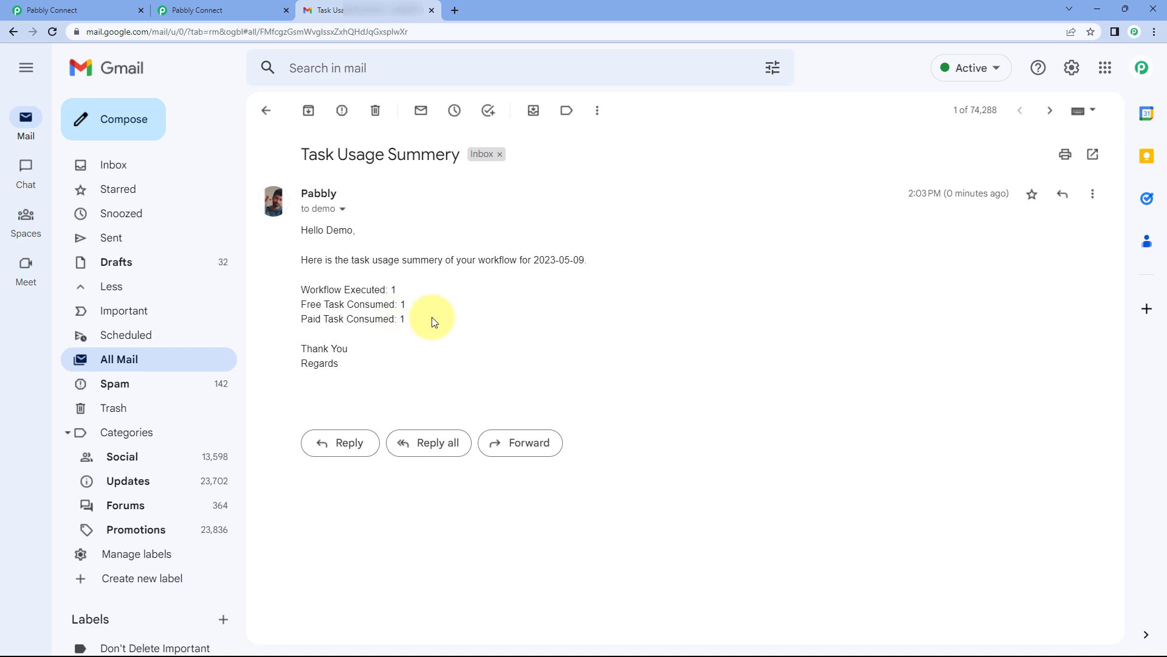
left_click(231, 11)
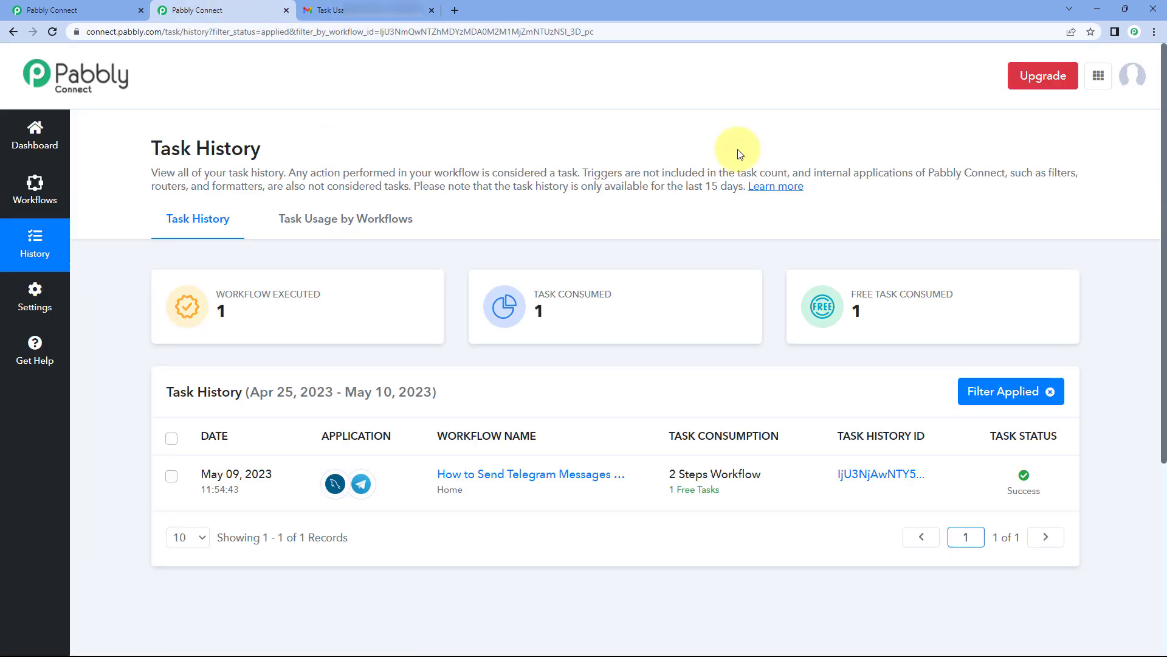
Step: Back in the Task Usage workflow editor, collapse the Task Usage Summary step
left_click(33, 8)
scroll(729, 261, "up", 7)
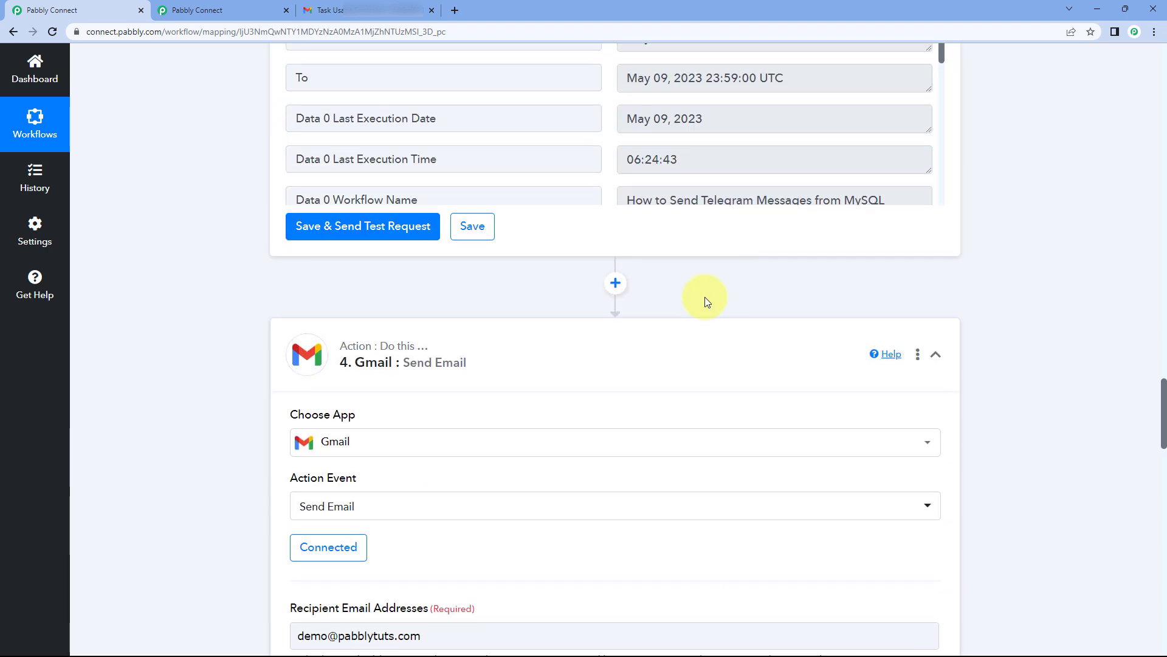
scroll(979, 192, "up", 15)
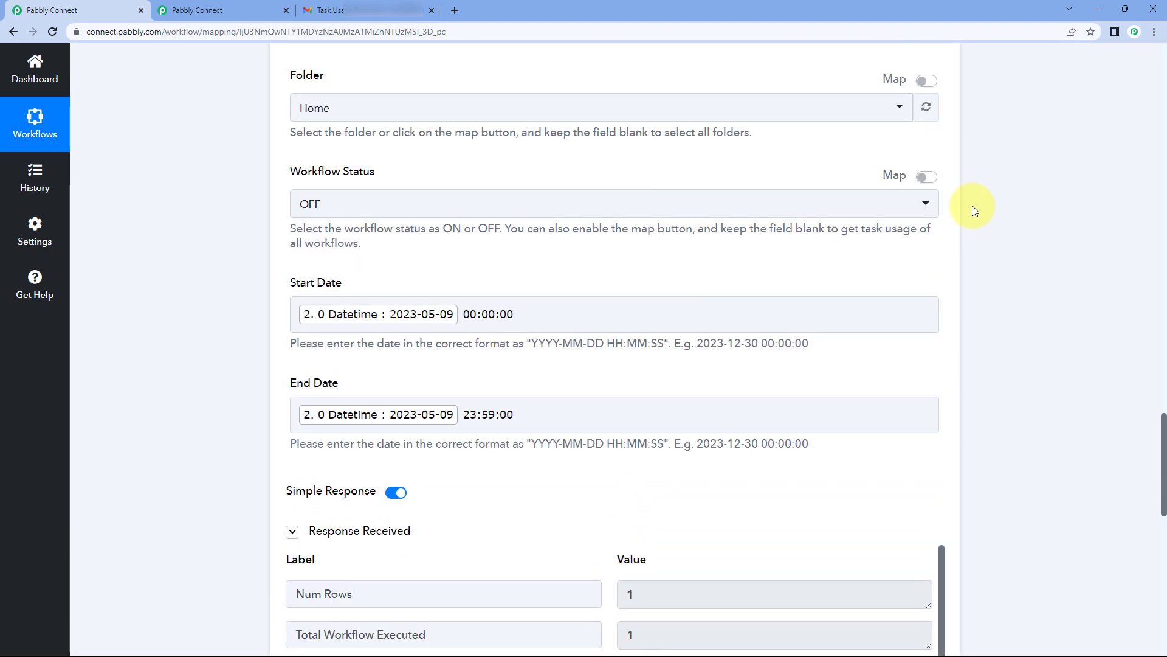
scroll(972, 206, "up", 5)
left_click(729, 130)
scroll(973, 182, "up", 4)
scroll(997, 194, "up", 11)
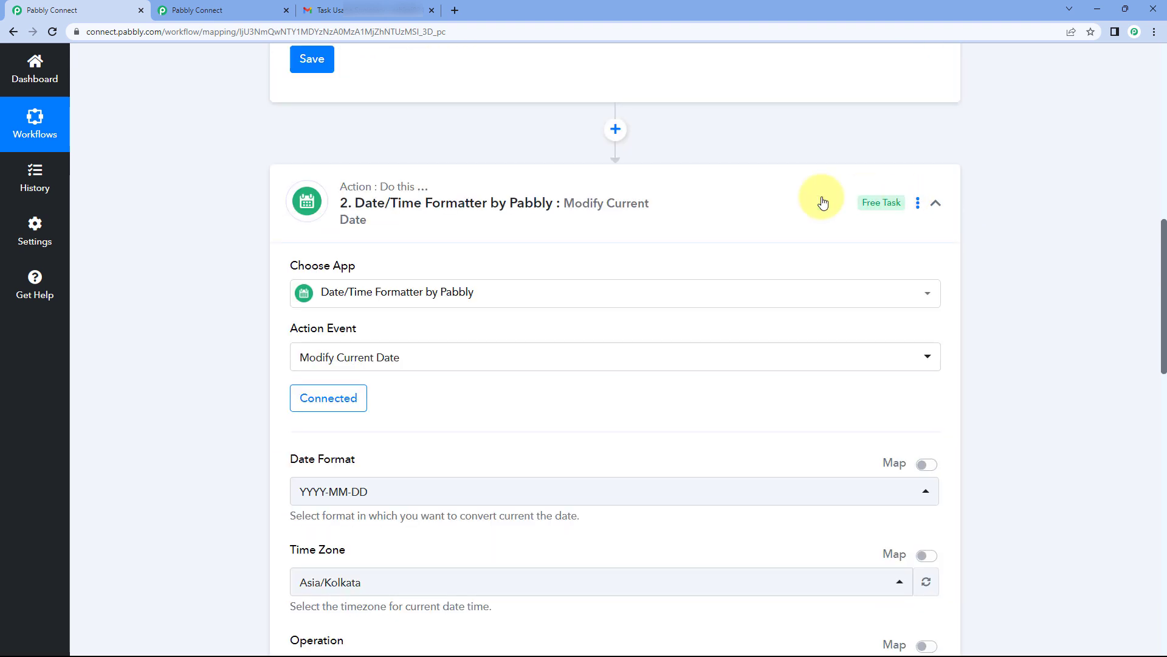
Step: Collapse the Date/Time Formatter and Schedule trigger steps, leaving the workflow overview visible
left_click(743, 149)
scroll(997, 140, "up", 12)
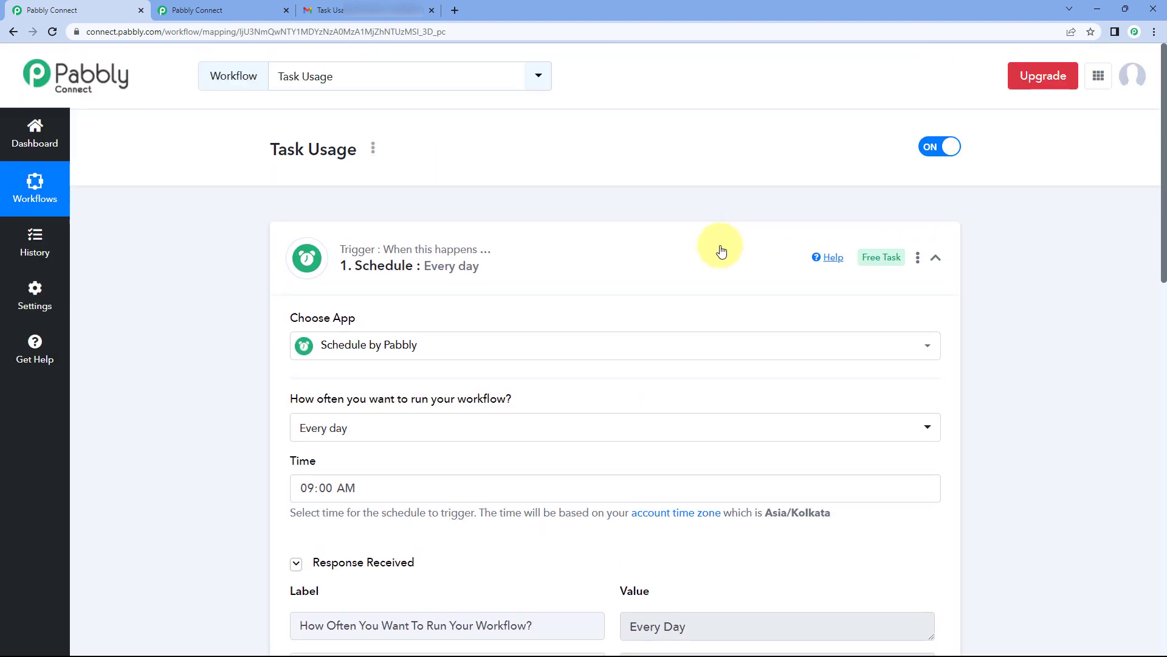
left_click(657, 258)
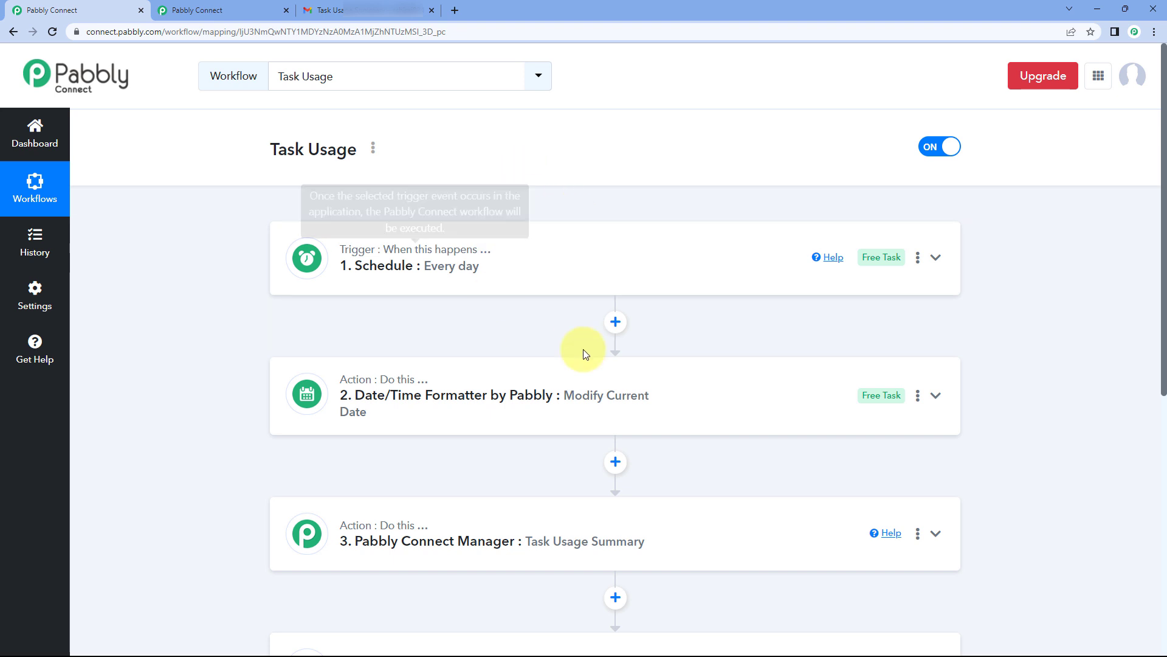
scroll(534, 410, "down", 3)
scroll(570, 322, "down", 1)
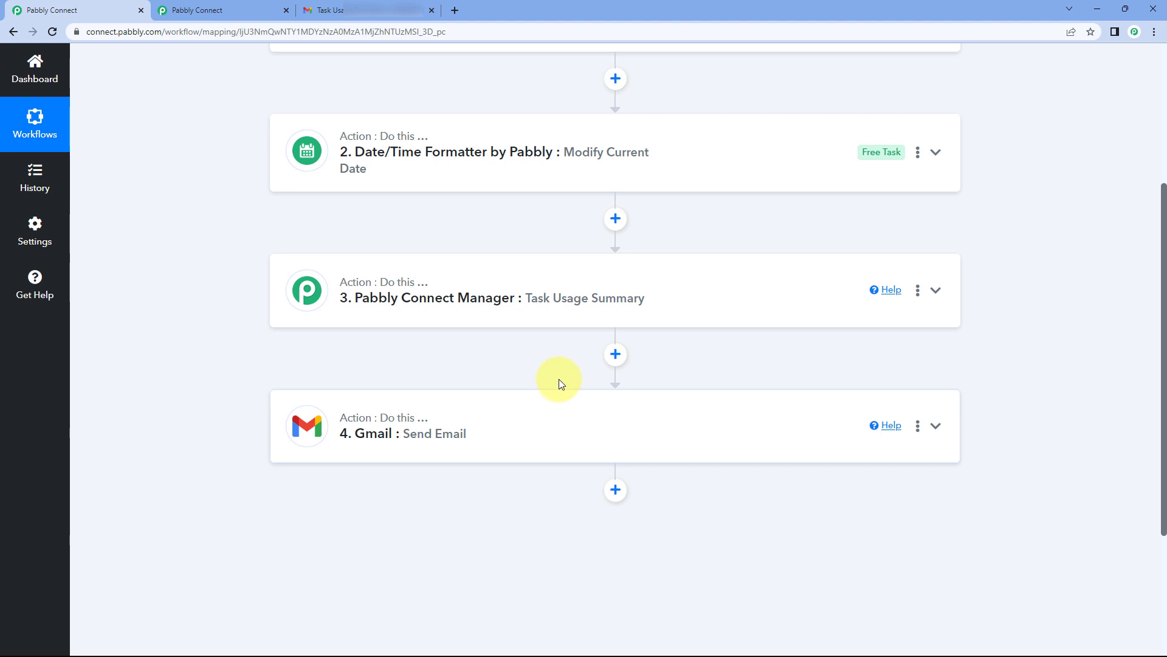
scroll(556, 362, "up", 4)
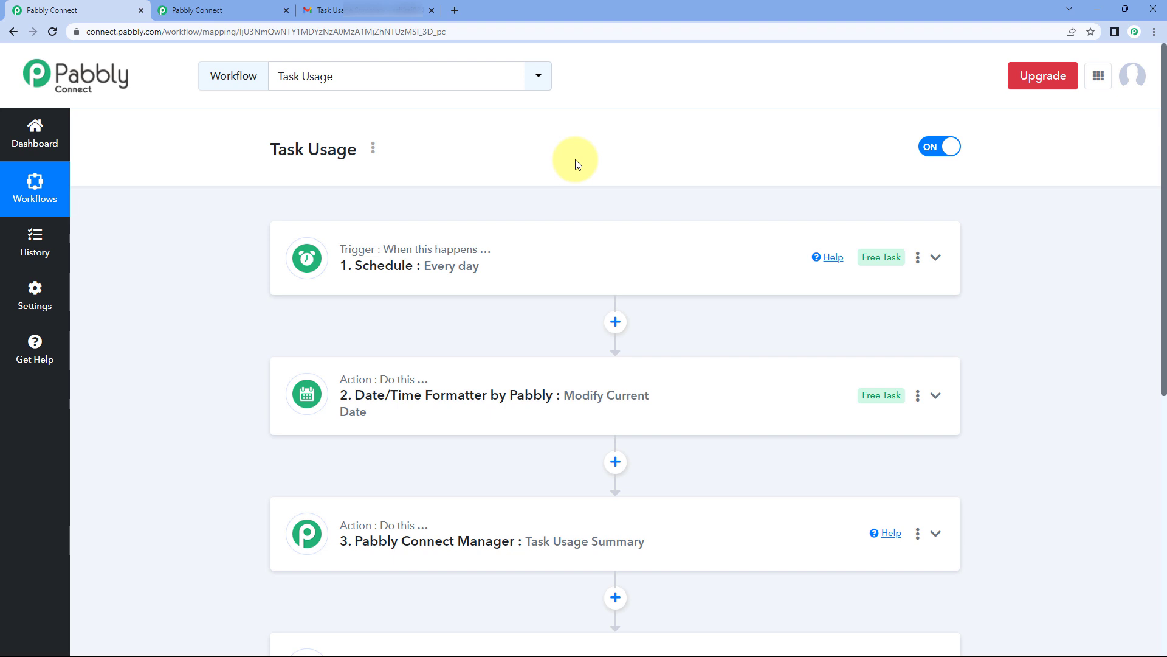
scroll(560, 221, "down", 5)
left_click(372, 259)
scroll(253, 292, "down", 4)
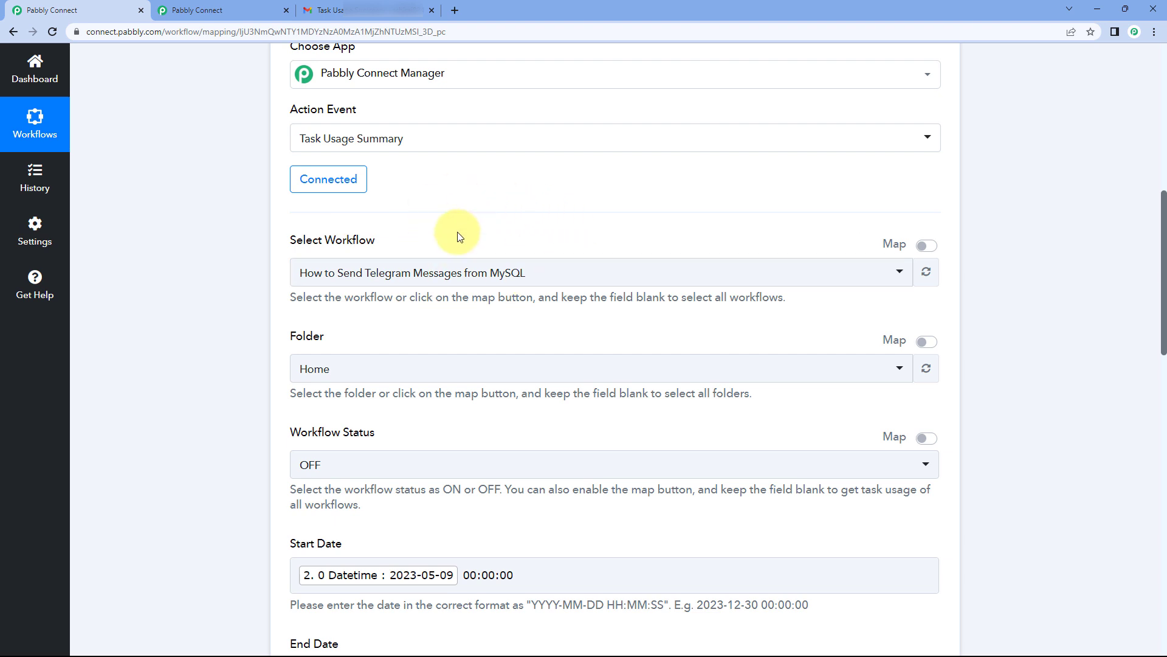
scroll(491, 248, "down", 1)
scroll(491, 248, "down", 3)
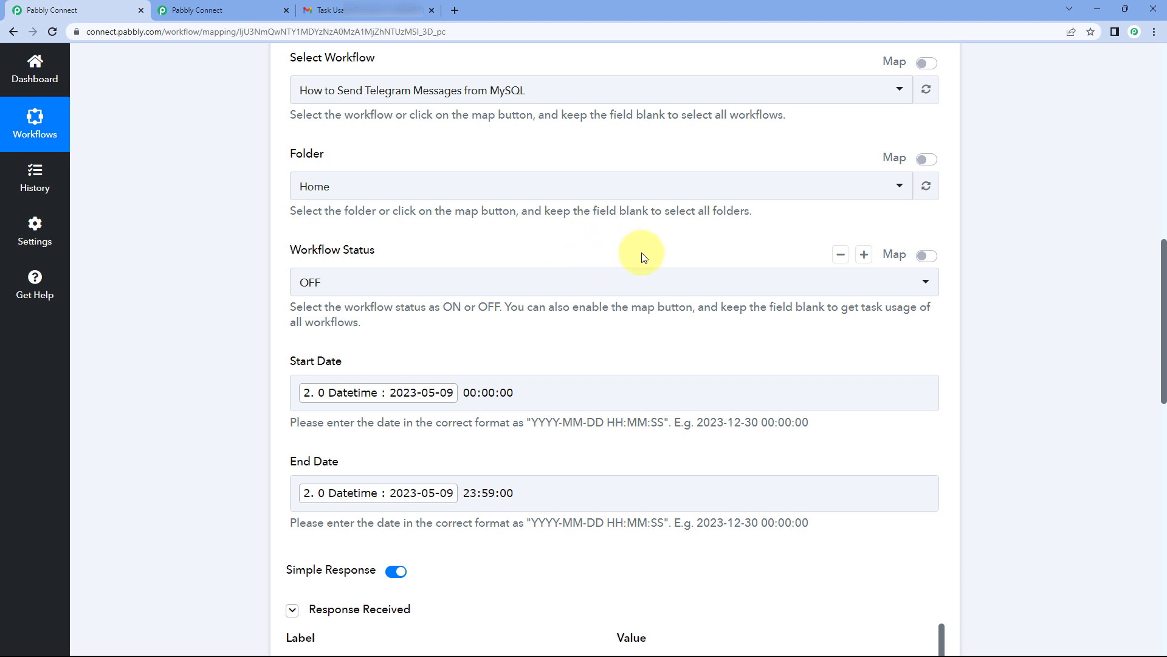
scroll(379, 227, "down", 2)
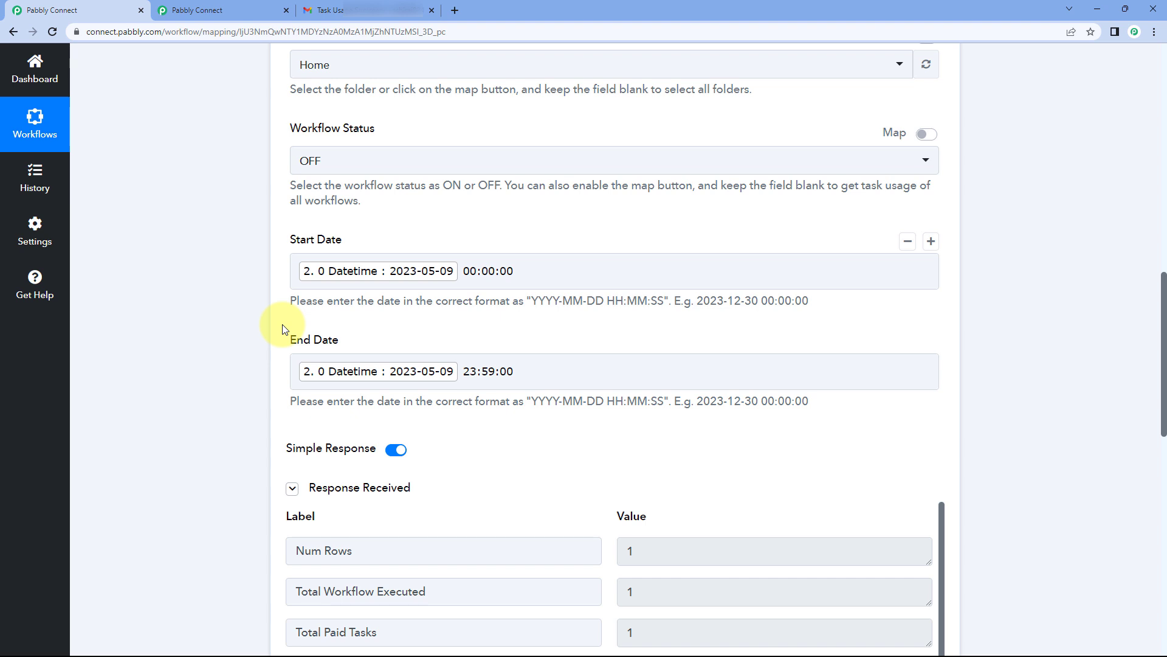
scroll(618, 293, "up", 7)
scroll(619, 293, "up", 3)
left_click(672, 237)
scroll(730, 200, "up", 5)
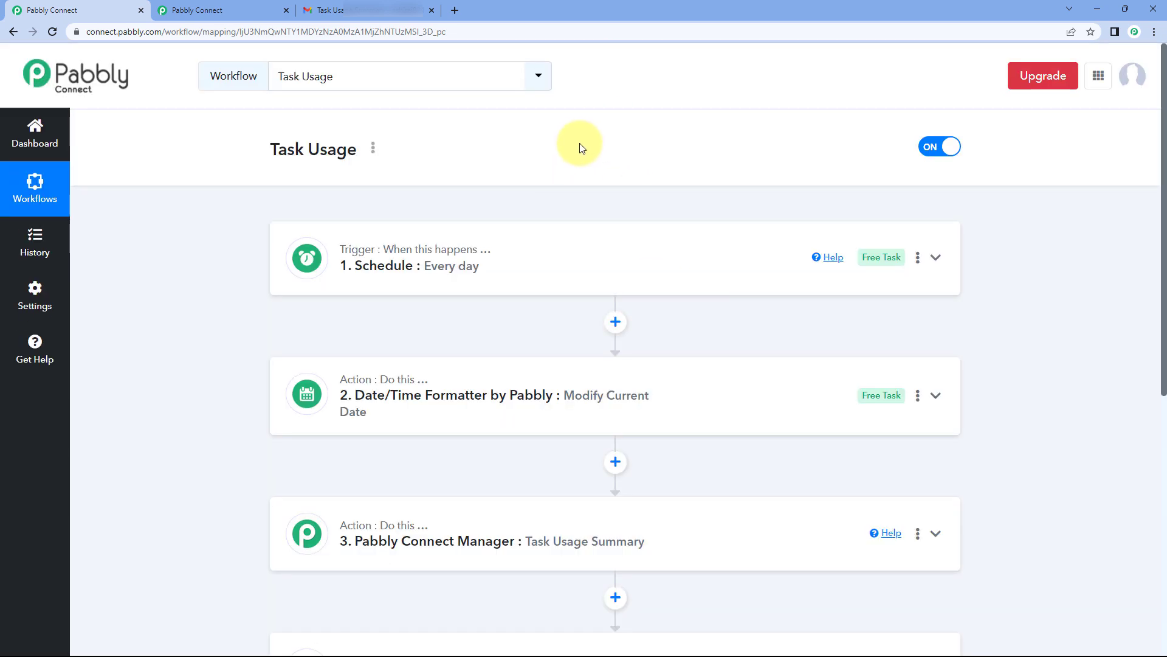